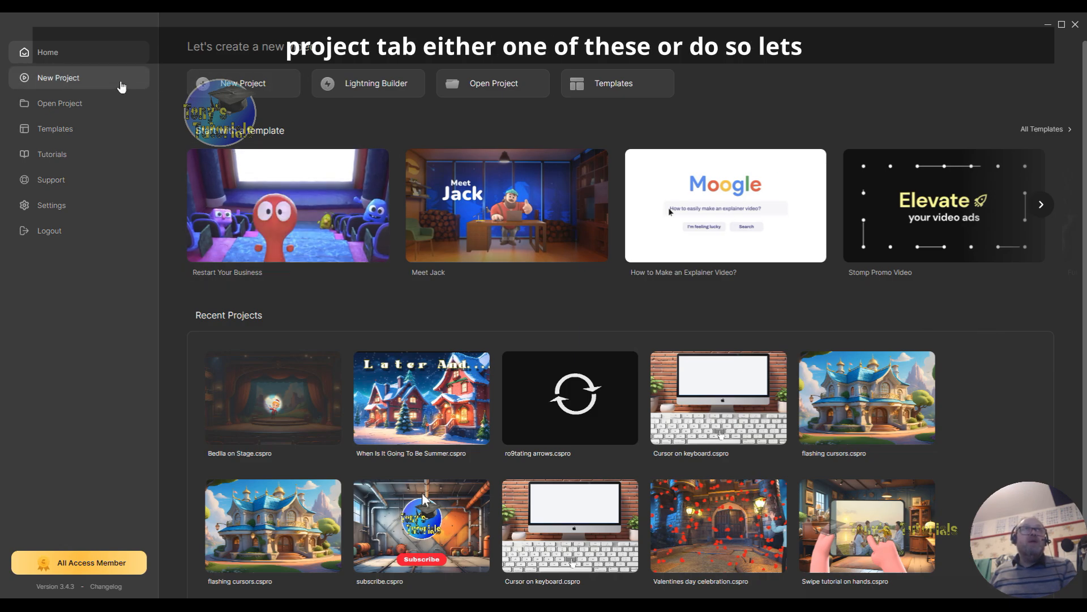
Step: Create a new project and place the theatre Stage background with the landscape backdrop on the canvas
left_click(121, 86)
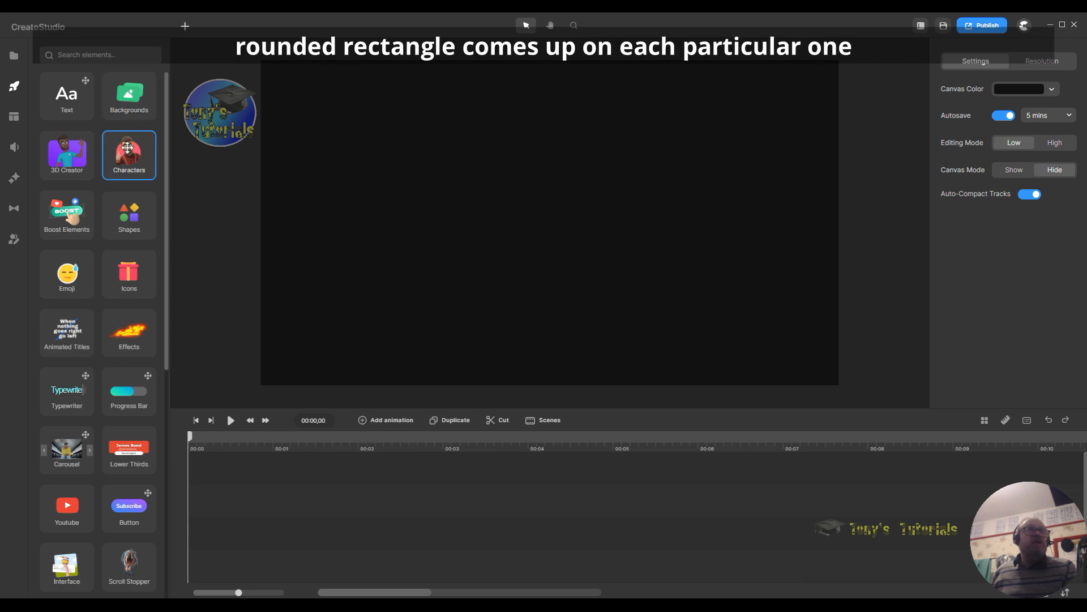
left_click(126, 96)
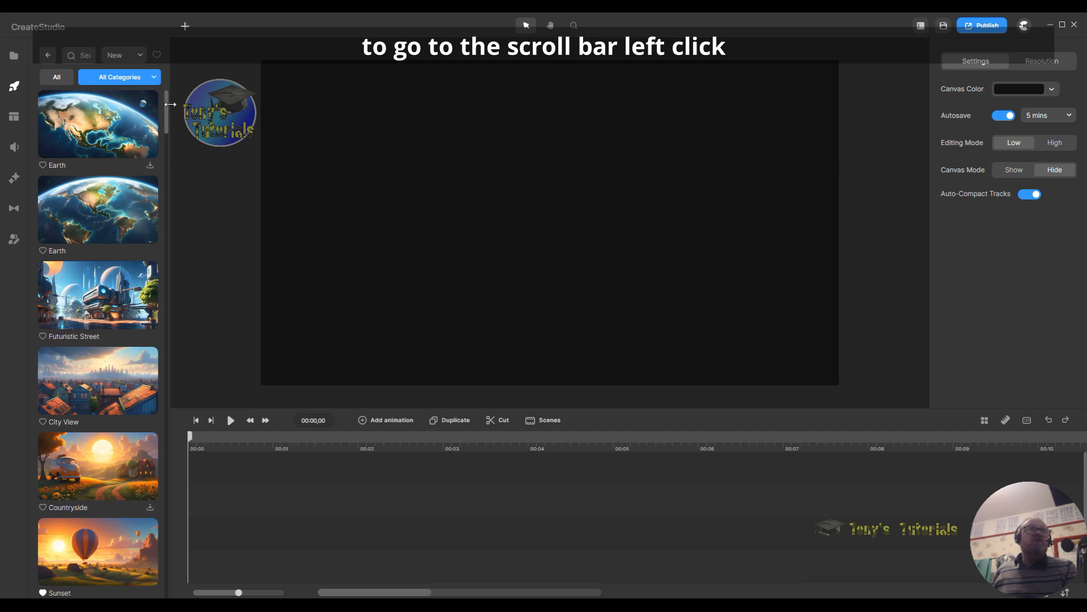
left_click_drag(168, 112, 171, 179)
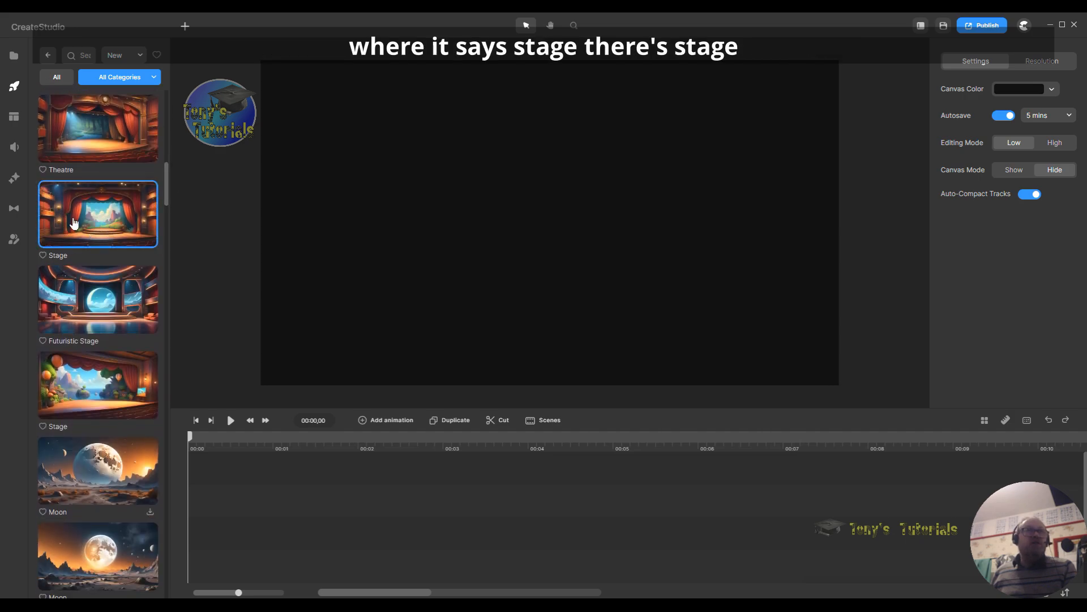
left_click_drag(88, 216, 525, 182)
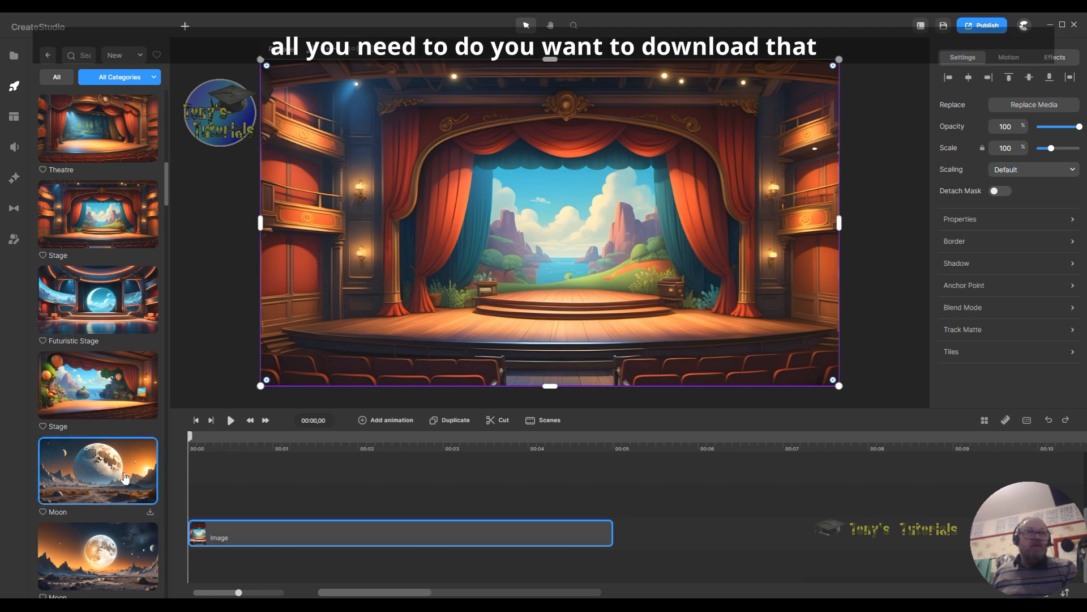
Step: Download the Moon background and extend the stage image's clip on the timeline to about 16 seconds
left_click(151, 513)
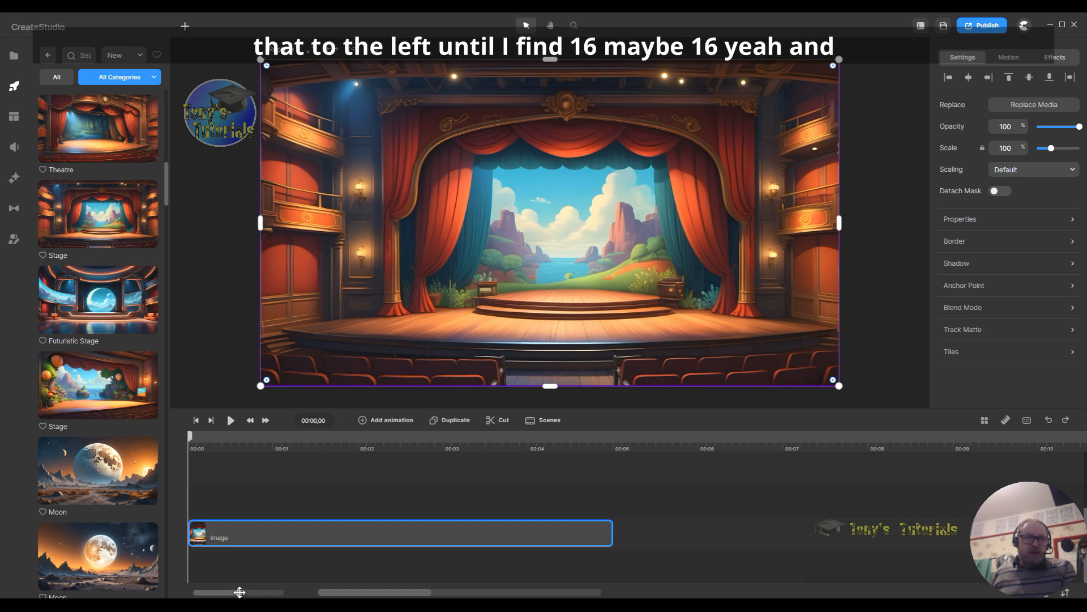
left_click_drag(237, 592, 223, 592)
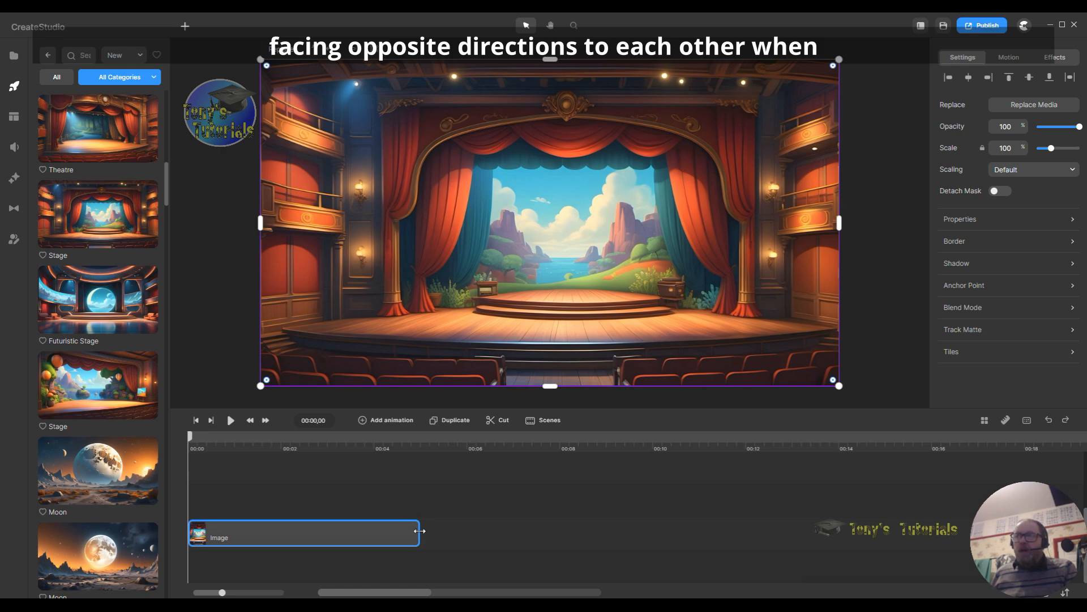
left_click_drag(420, 531, 937, 533)
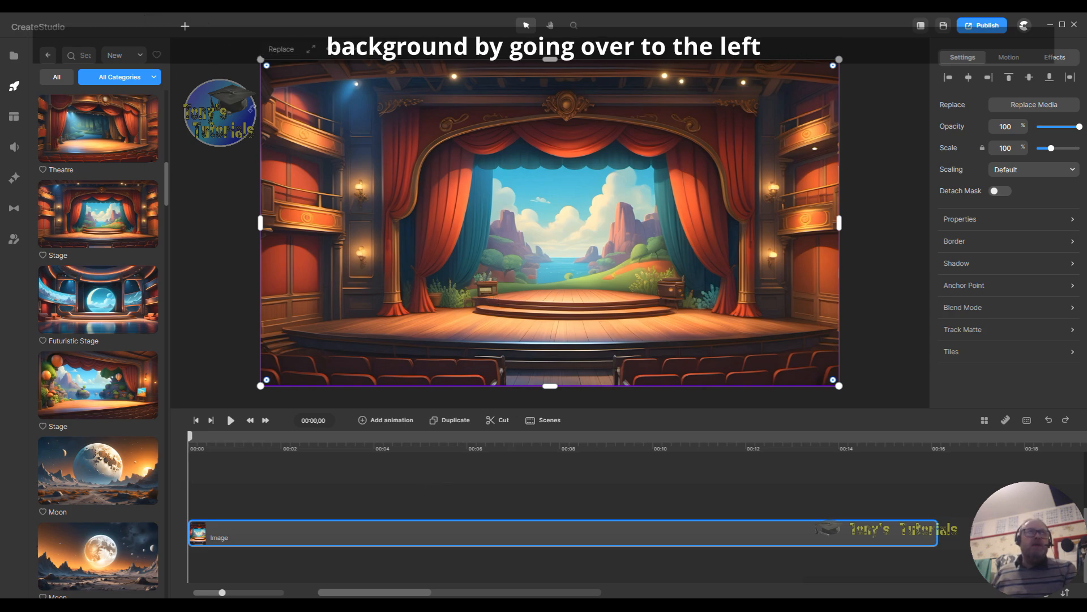
Step: Add the 3D character Bella in the red Christmas outfit to the middle of the stage scene
left_click(49, 58)
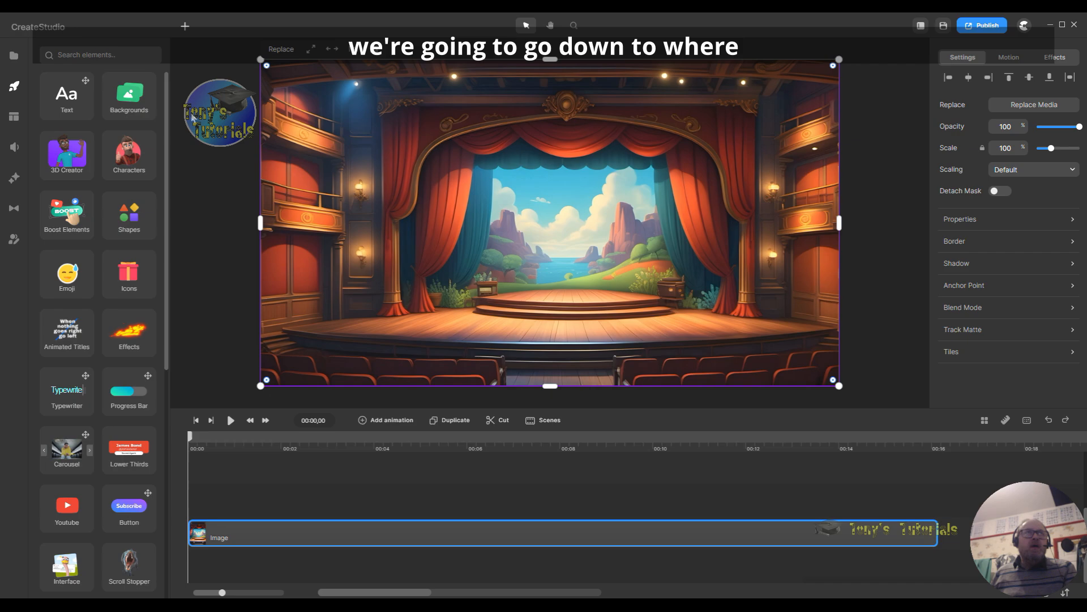
left_click(70, 155)
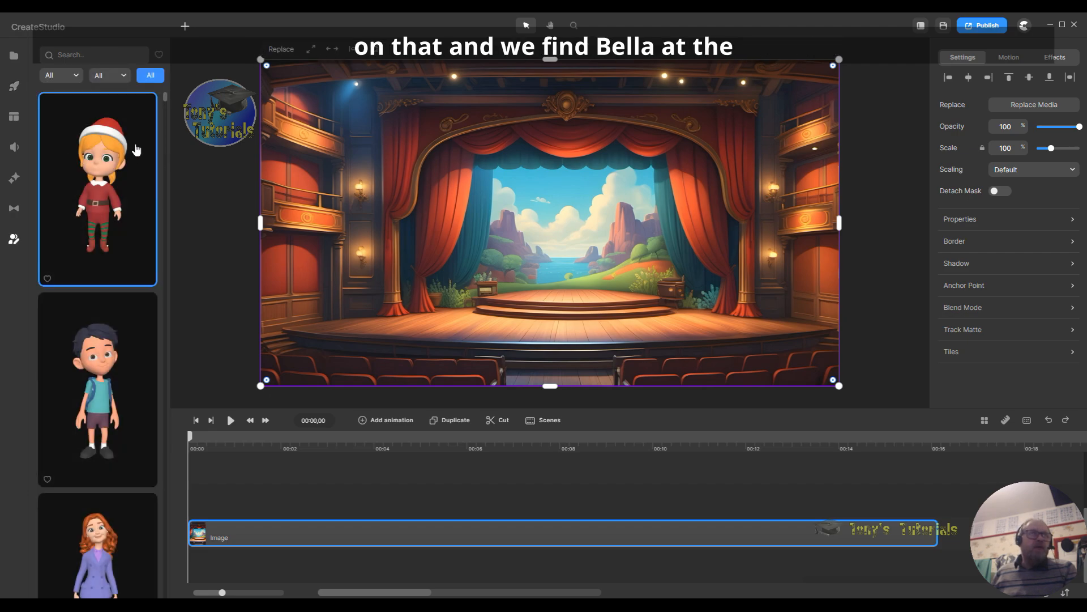
left_click_drag(101, 179, 574, 192)
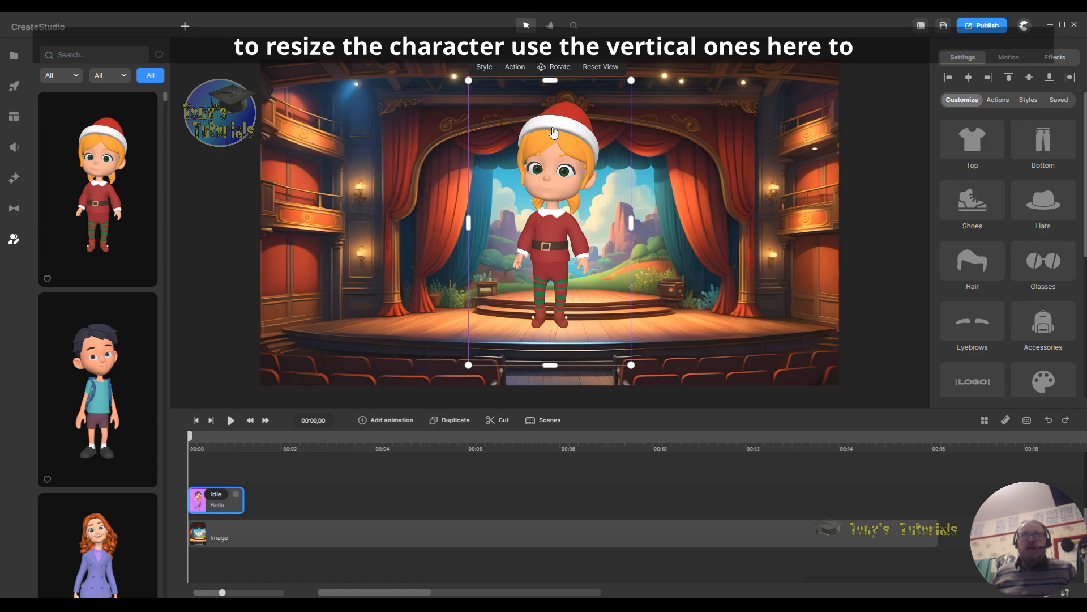
Step: Try squashing Bella vertically and horizontally, undoing each resize and keeping her in the scene
left_click_drag(553, 365, 557, 316)
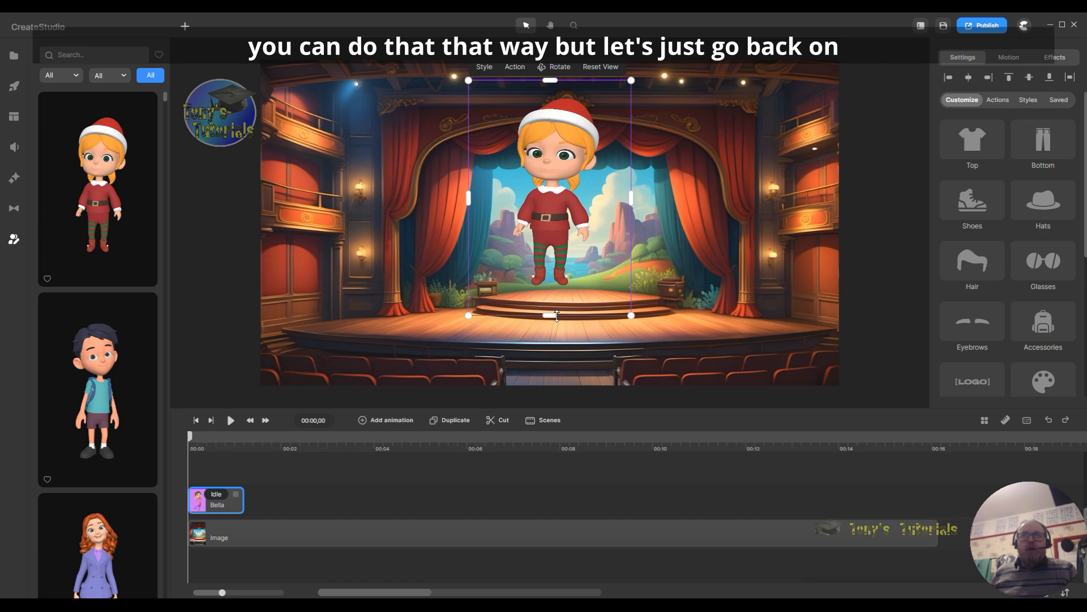
left_click(1051, 422)
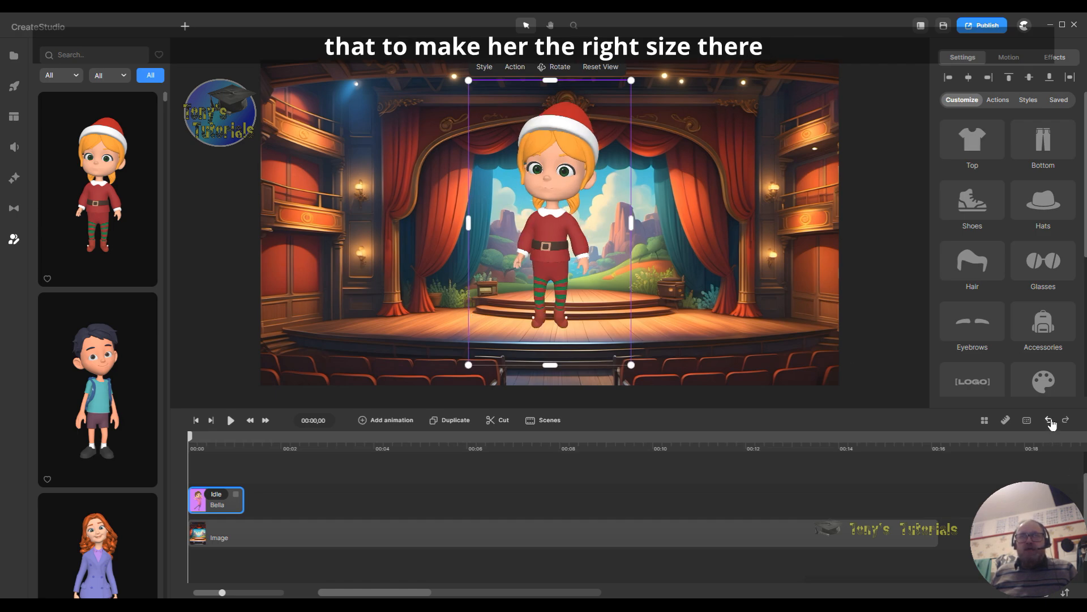
left_click(1050, 422)
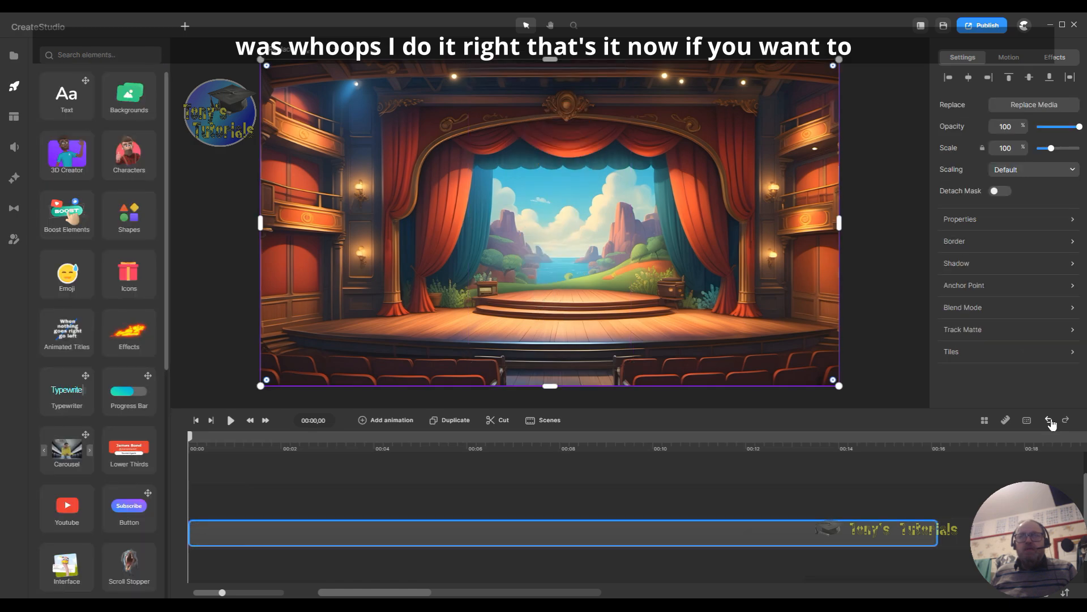
left_click(1066, 420)
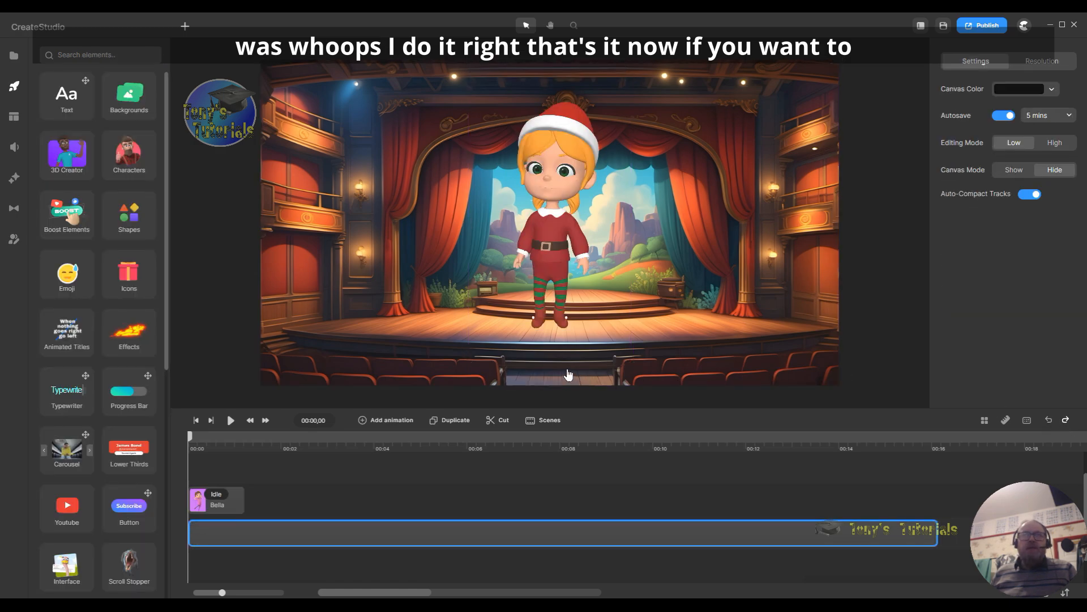
left_click(567, 351)
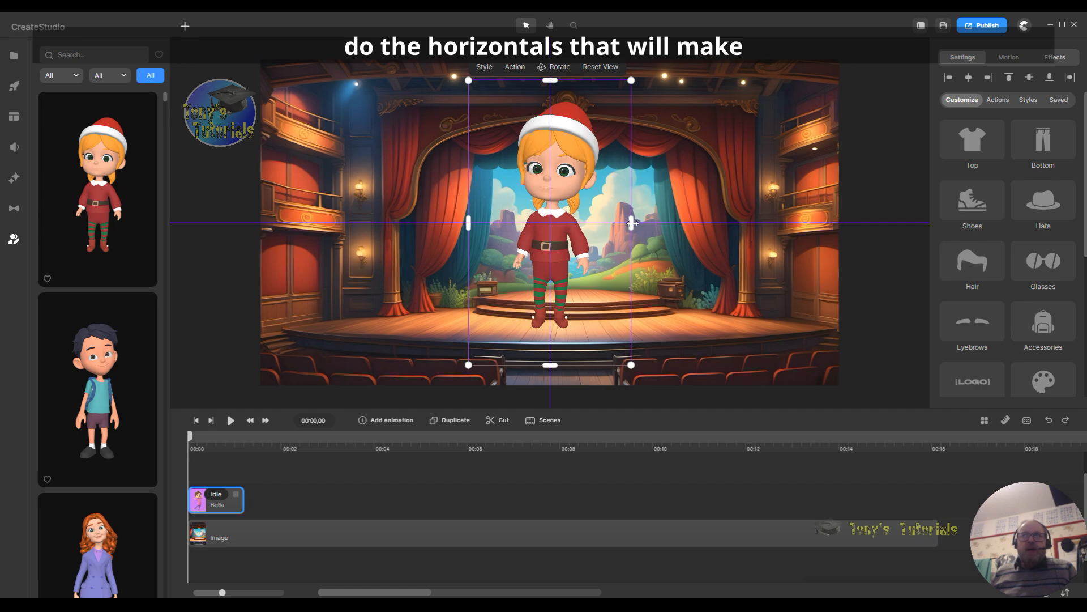
left_click_drag(631, 223, 557, 230)
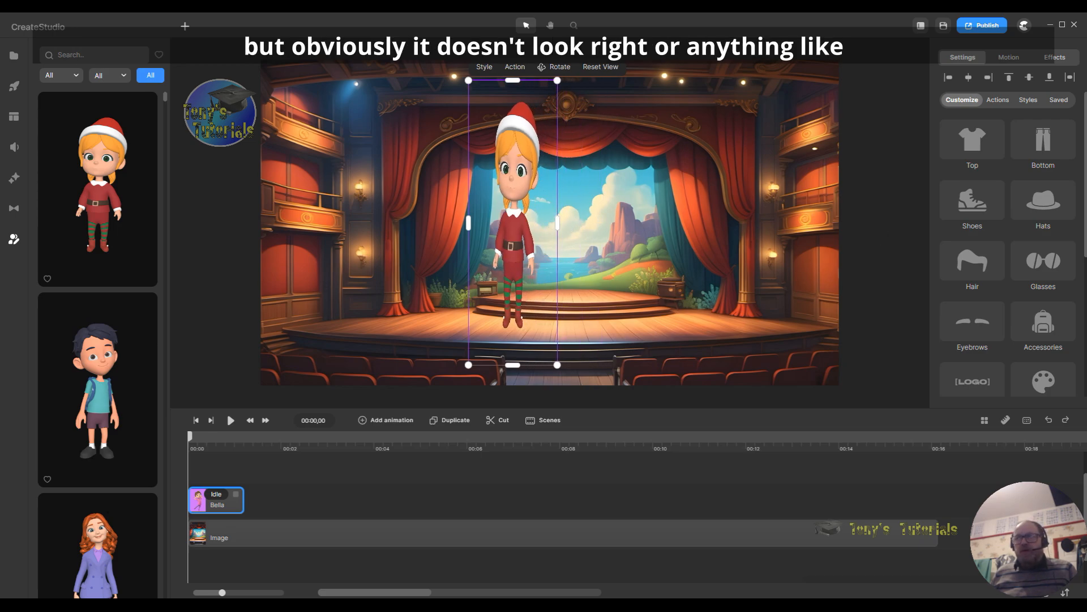
left_click(1050, 421)
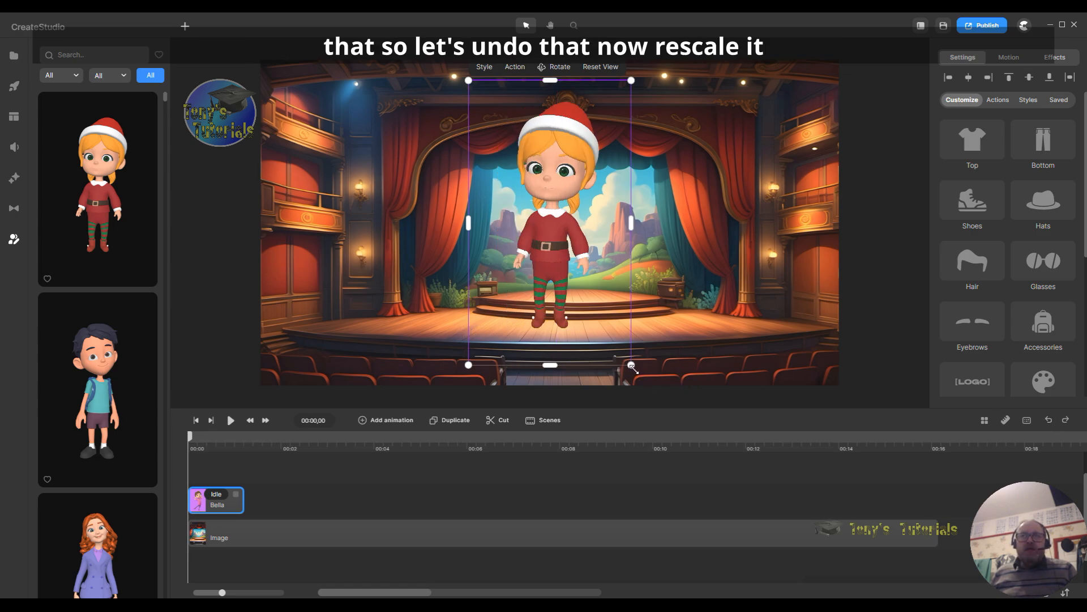
Step: Scale Bella down proportionally to about a third of her size and stand her on the round platform at centre stage
left_click_drag(632, 365, 486, 227)
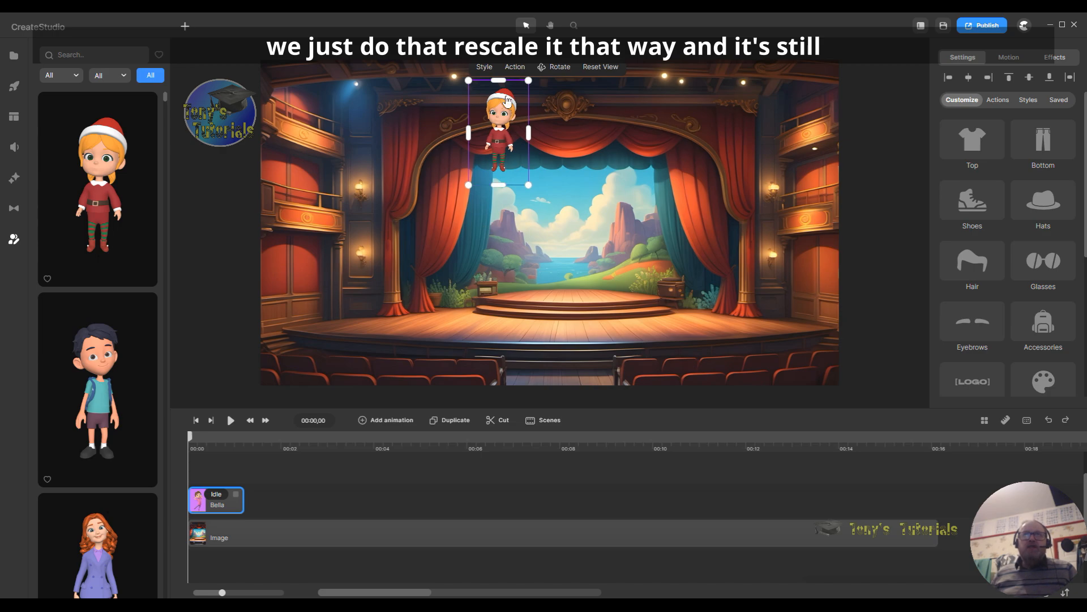
left_click_drag(493, 136, 558, 213)
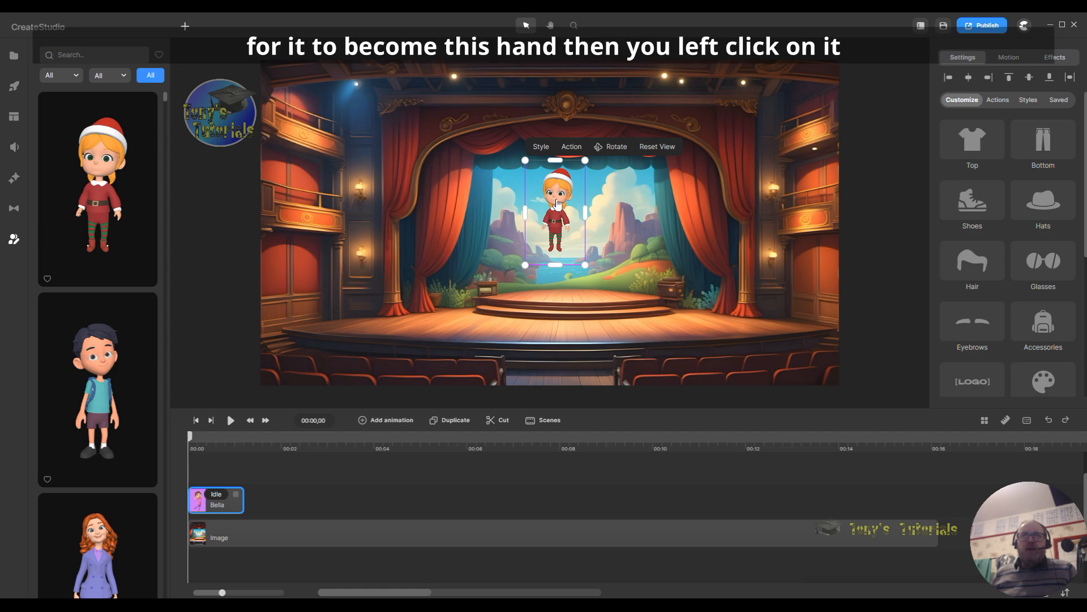
left_click_drag(552, 202, 568, 245)
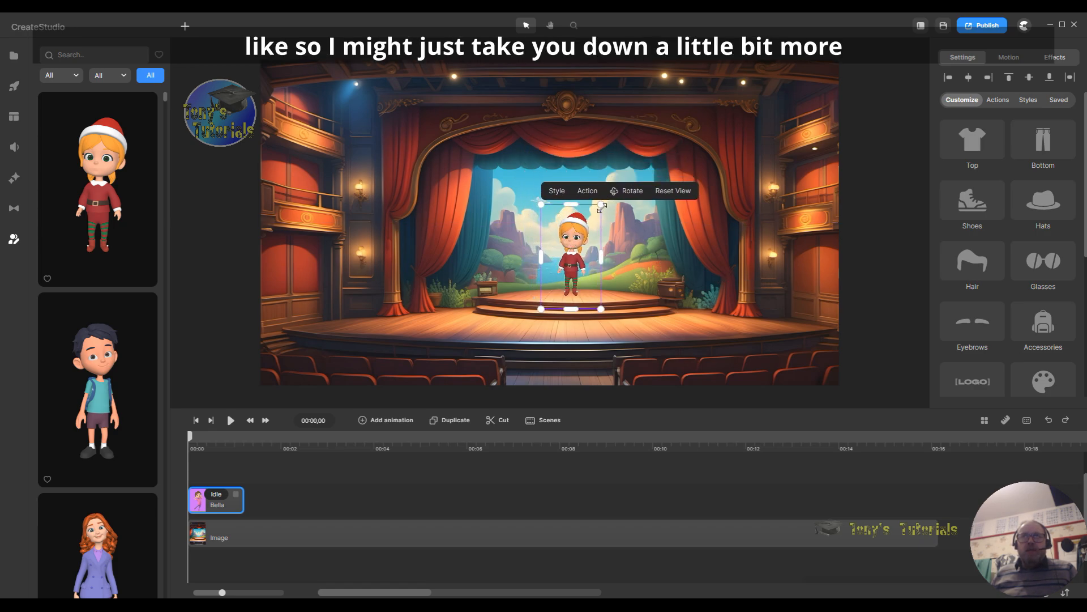
left_click_drag(602, 205, 597, 211)
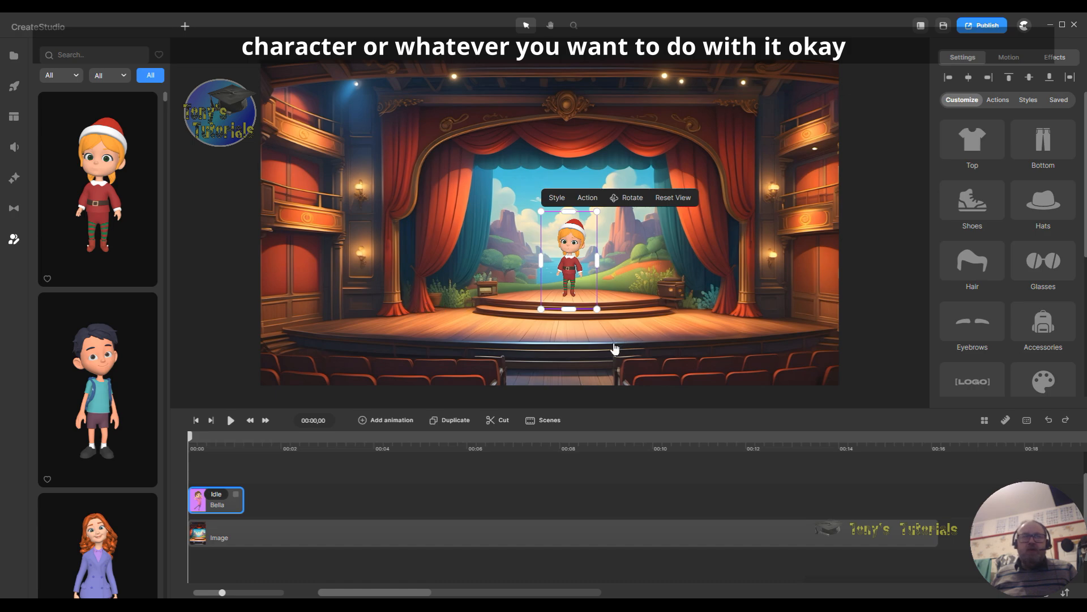
Step: Change Bella's Idle action to Wave
left_click(216, 494)
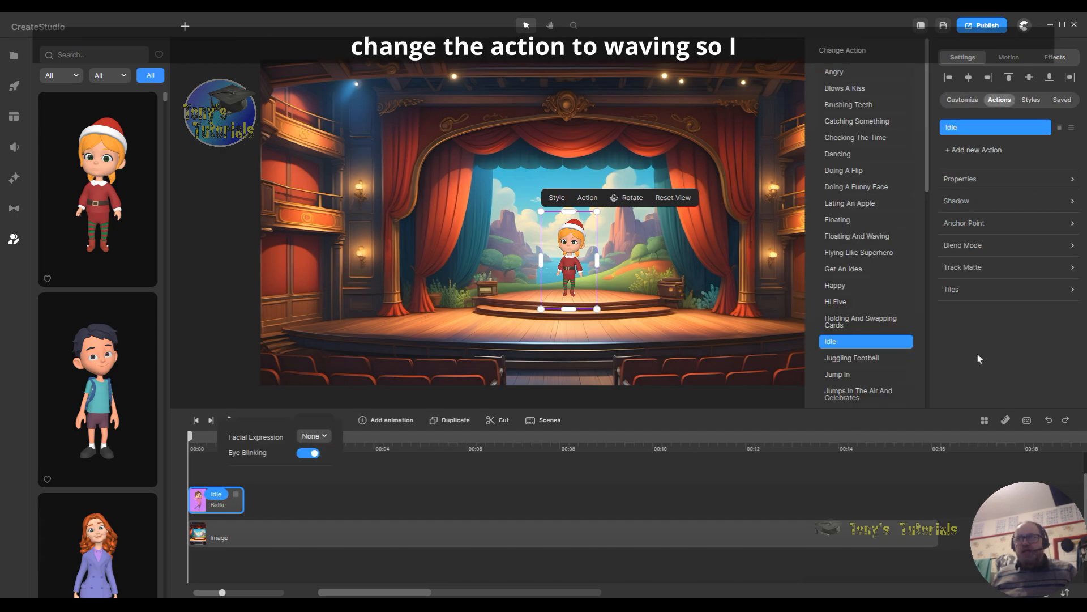
scroll(905, 297, "down", 5)
scroll(904, 297, "down", 4)
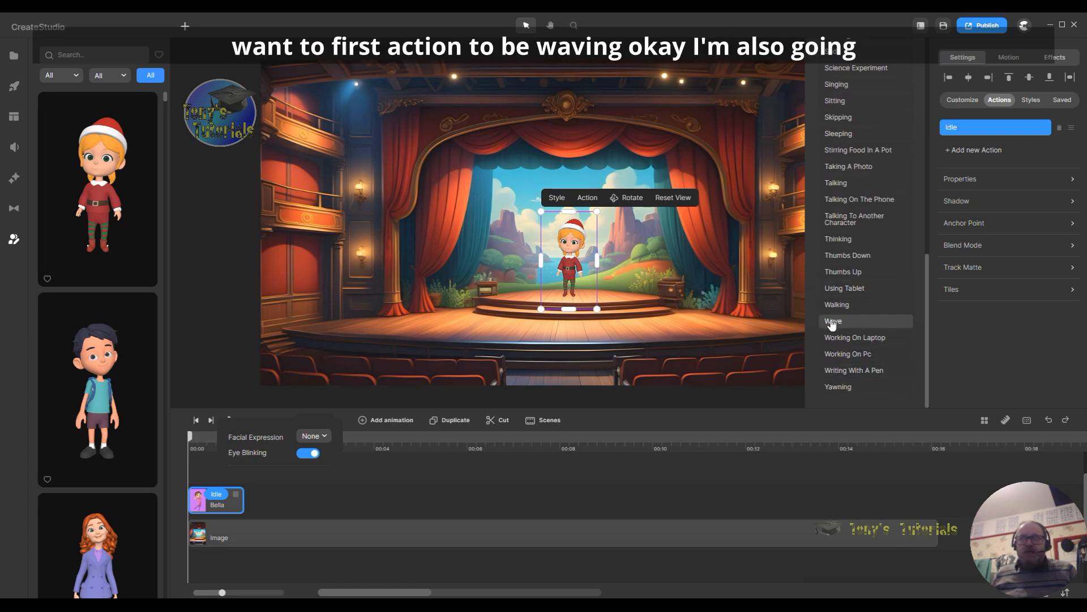
left_click(833, 322)
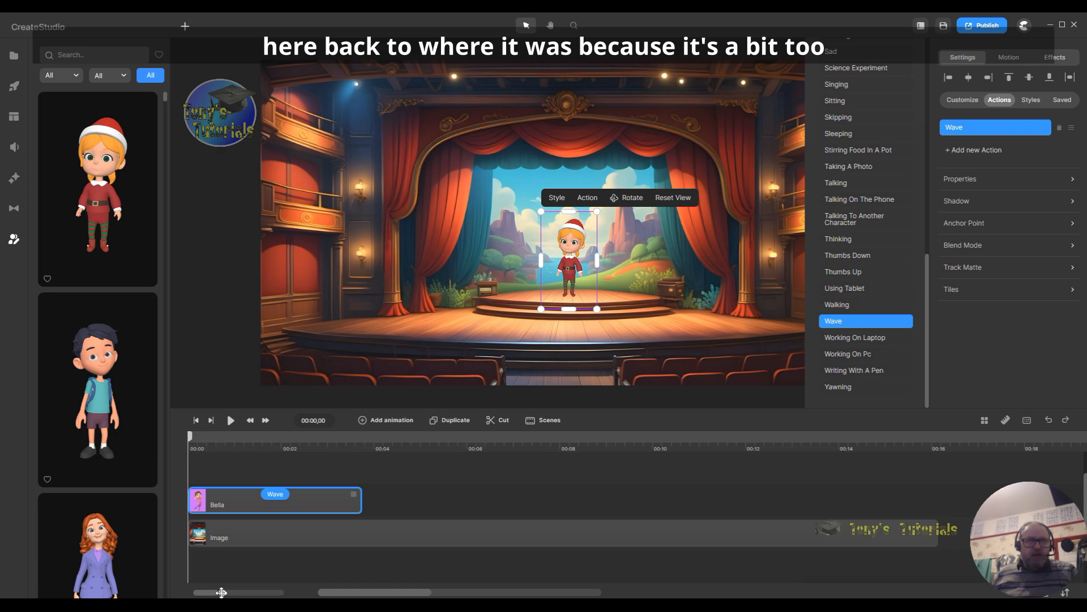
Step: Preview Bella's wave animation and return the playhead to the start of the timeline
left_click_drag(222, 592, 237, 593)
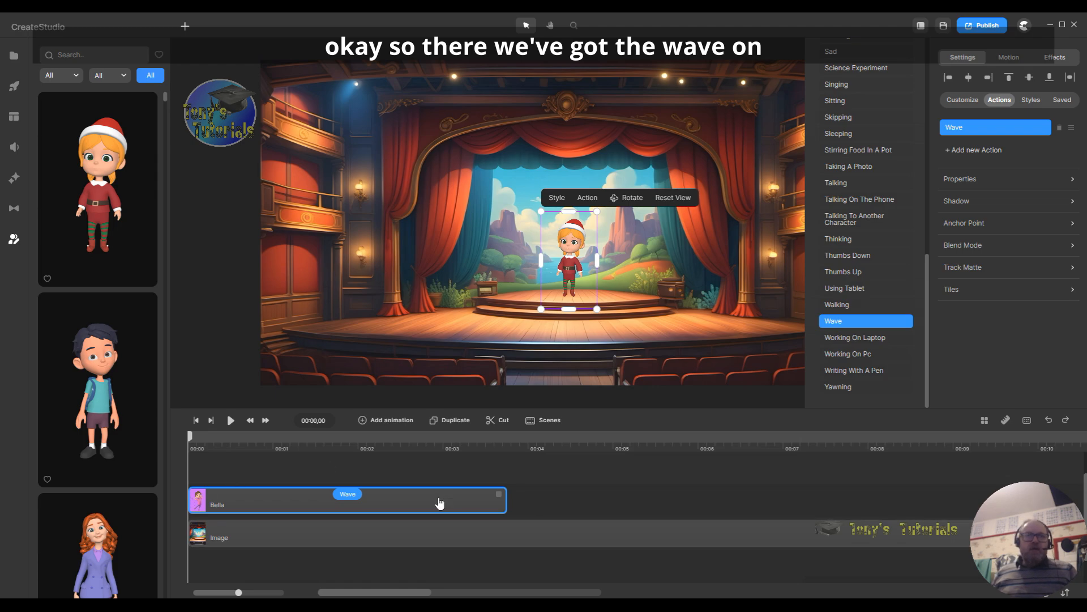
left_click(230, 421)
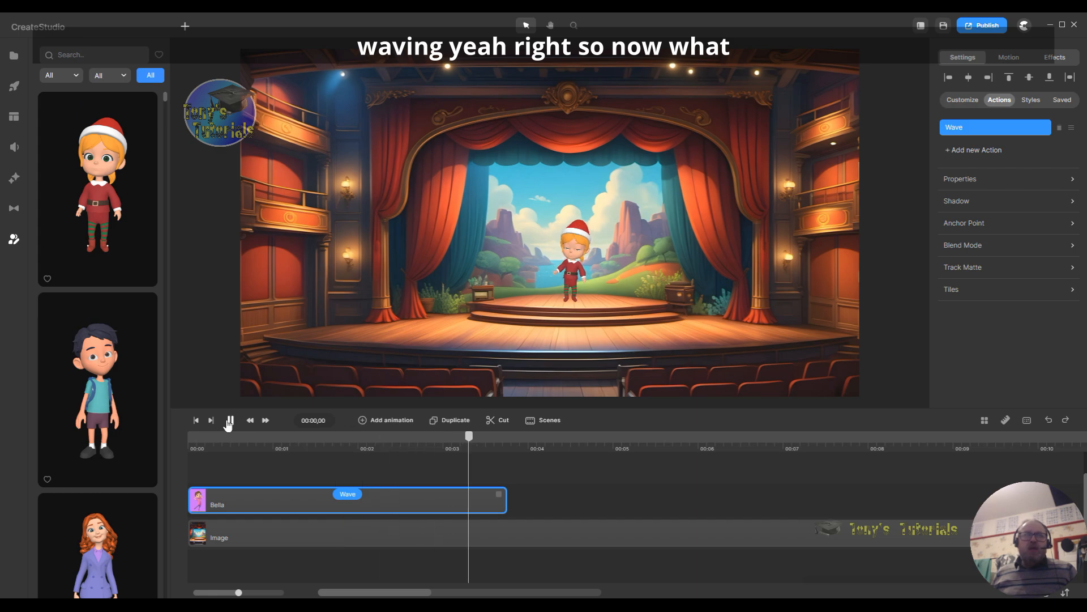
left_click(230, 421)
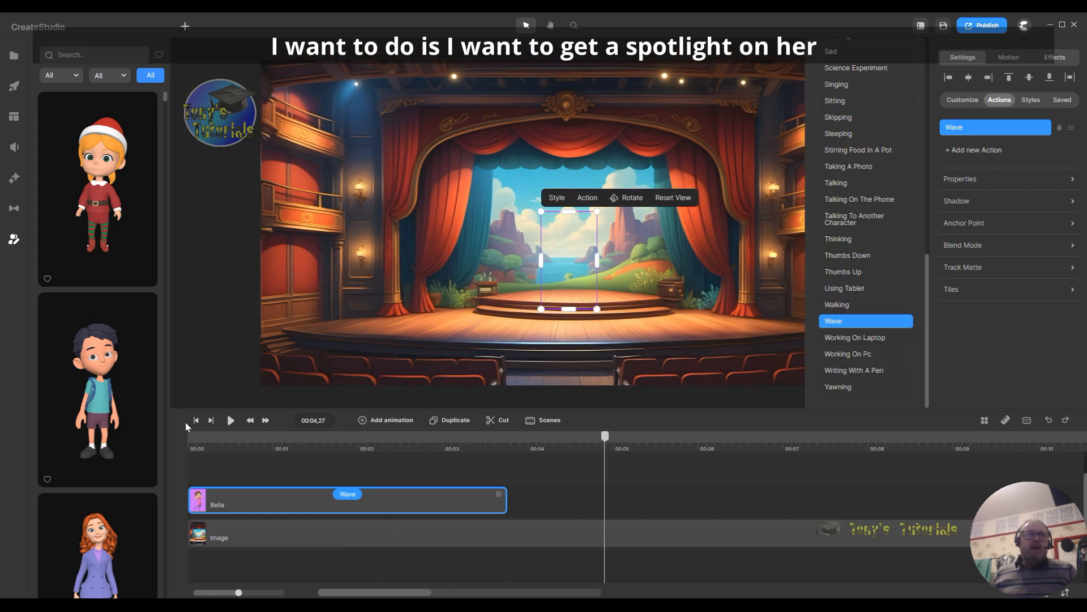
left_click(197, 421)
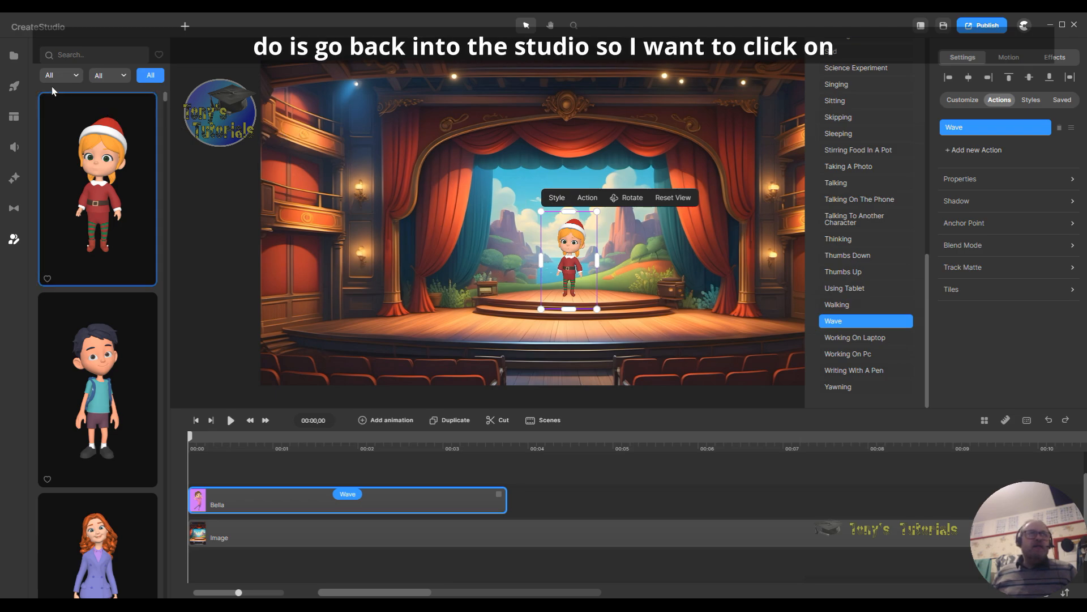
Step: Add a Spotlight element over the stage and extend Bella's Wave clip to the end of the spotlight clip
left_click(13, 89)
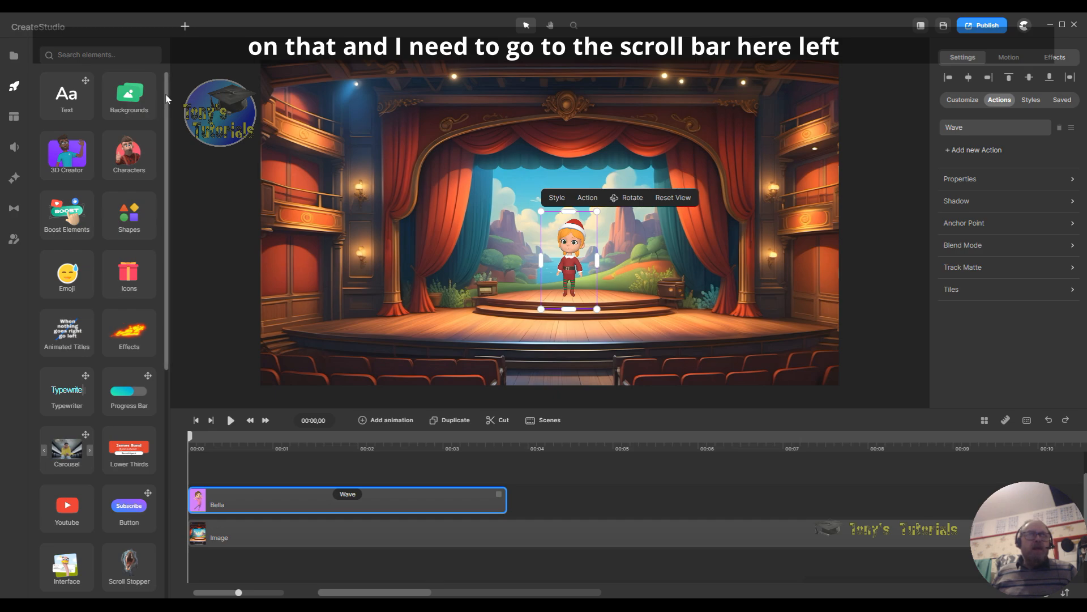
left_click_drag(167, 99, 166, 344)
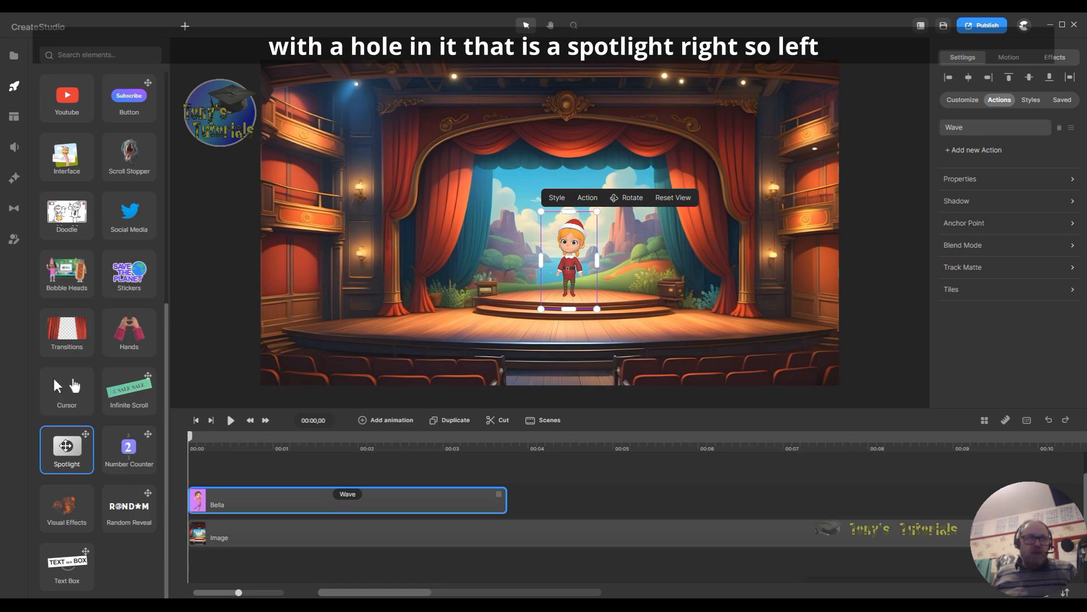
left_click_drag(66, 446, 443, 214)
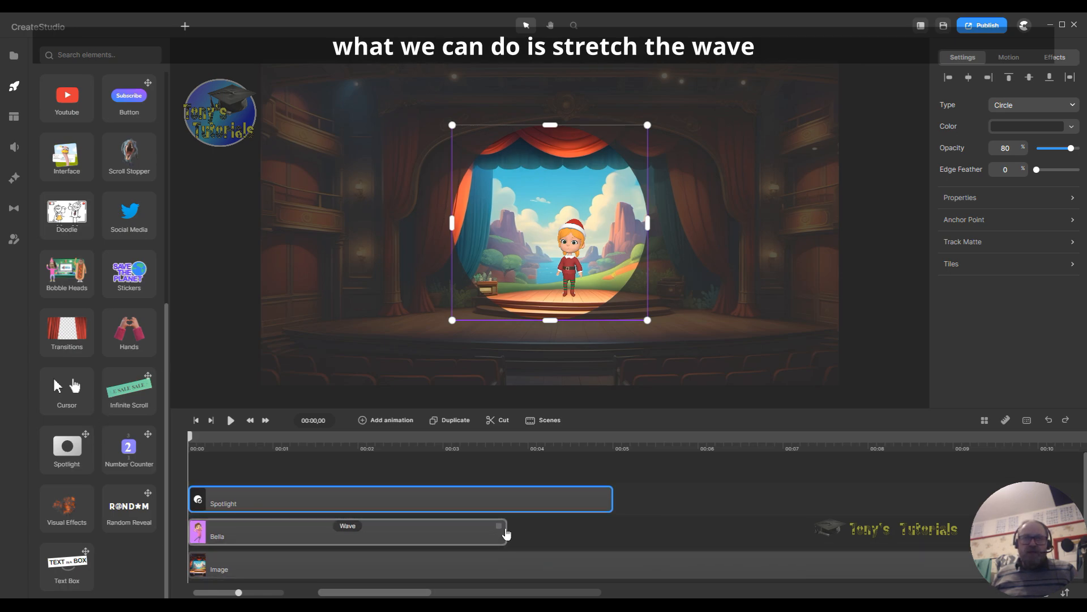
left_click_drag(503, 530, 606, 526)
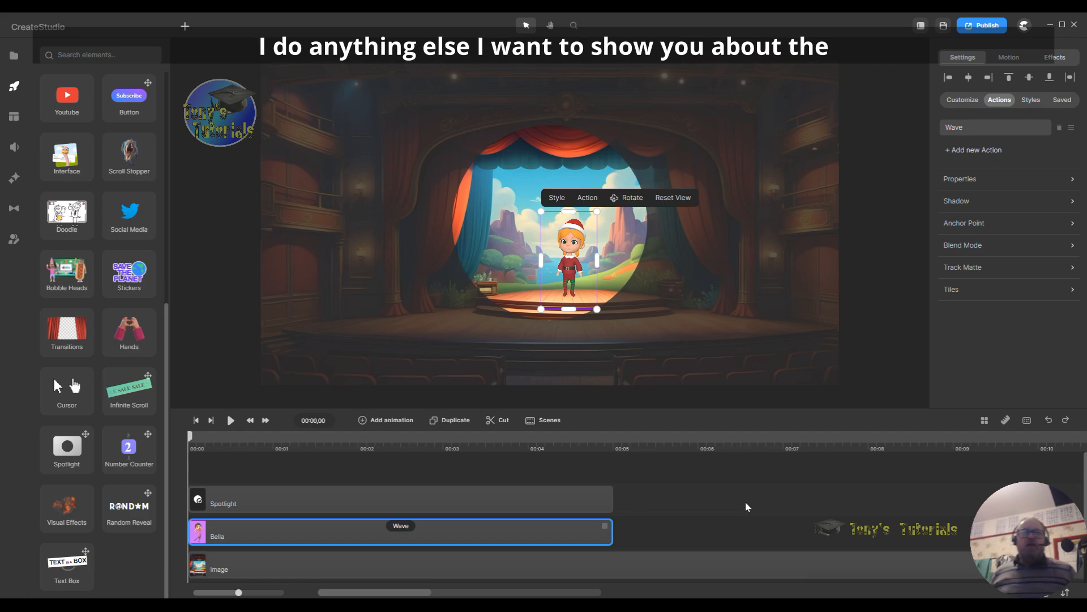
Step: Shrink the spotlight circle proportionally to a little under half its size and position it around Bella's head and upper body
left_click(420, 499)
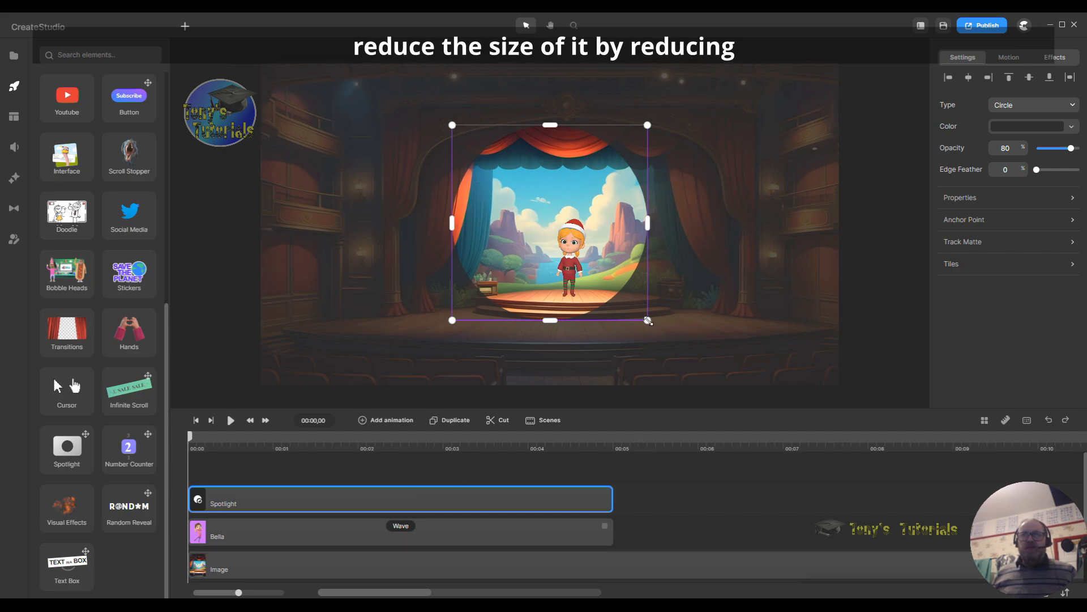
left_click_drag(647, 320, 601, 281)
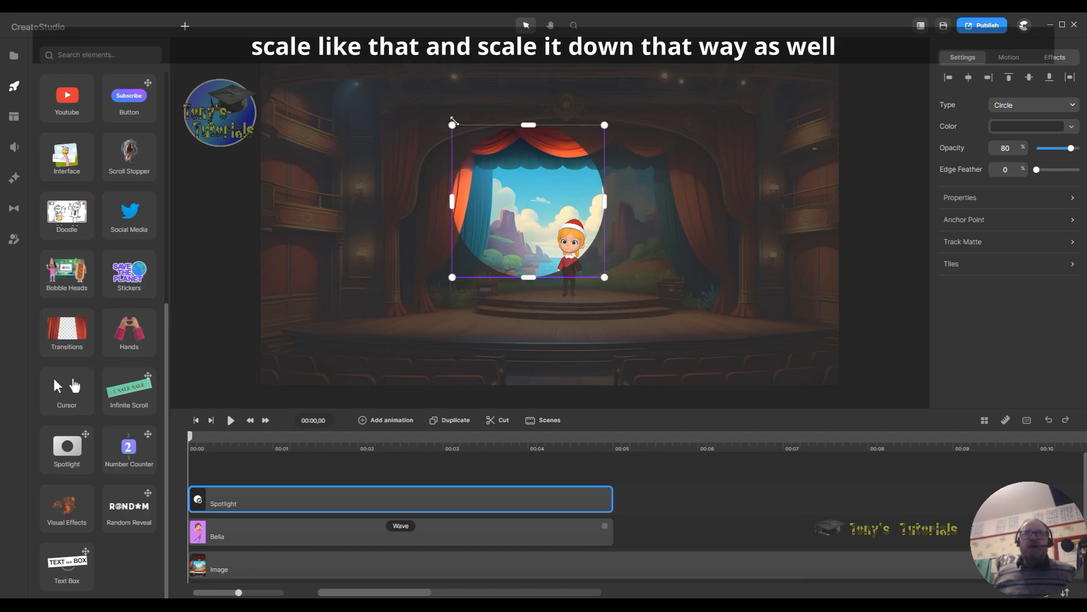
left_click_drag(447, 121, 492, 165)
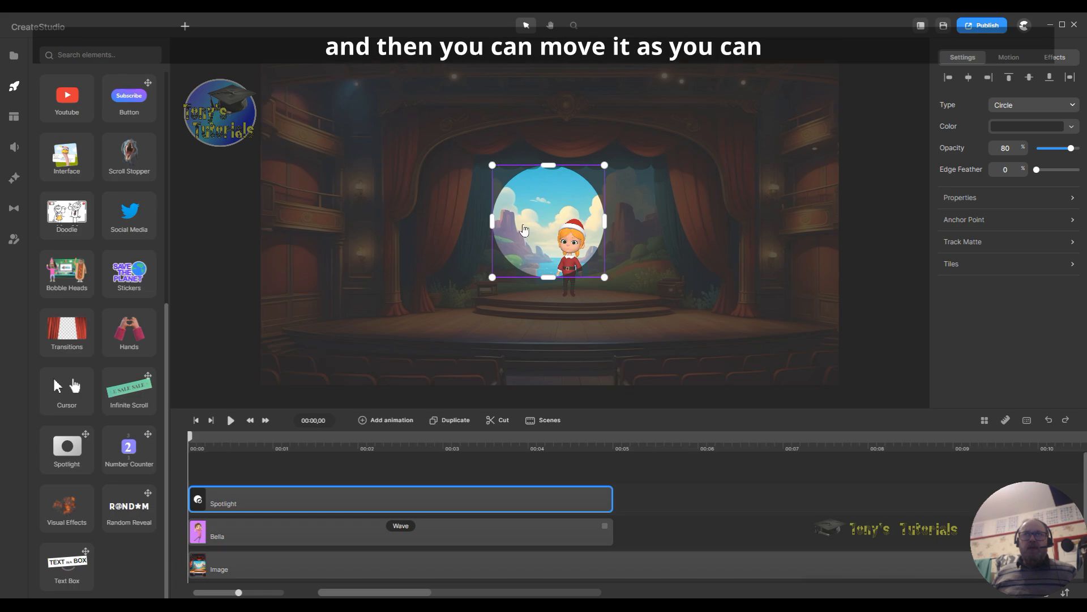
left_click_drag(524, 230, 536, 227)
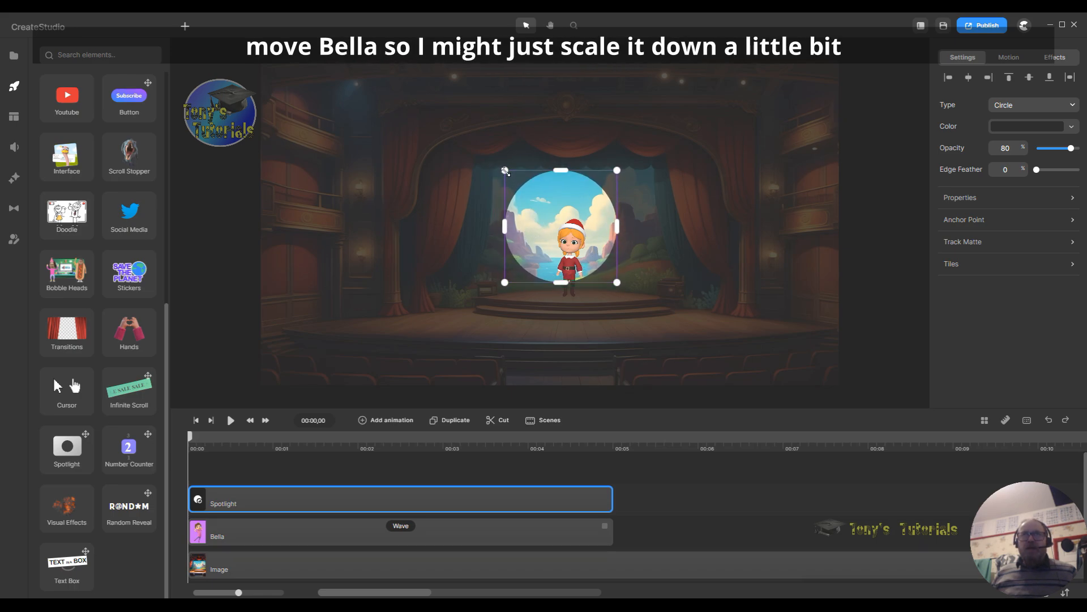
left_click_drag(501, 165, 520, 187)
mouse_move(594, 250)
left_mouse_down()
mouse_move(579, 251)
mouse_move(589, 248)
left_mouse_up()
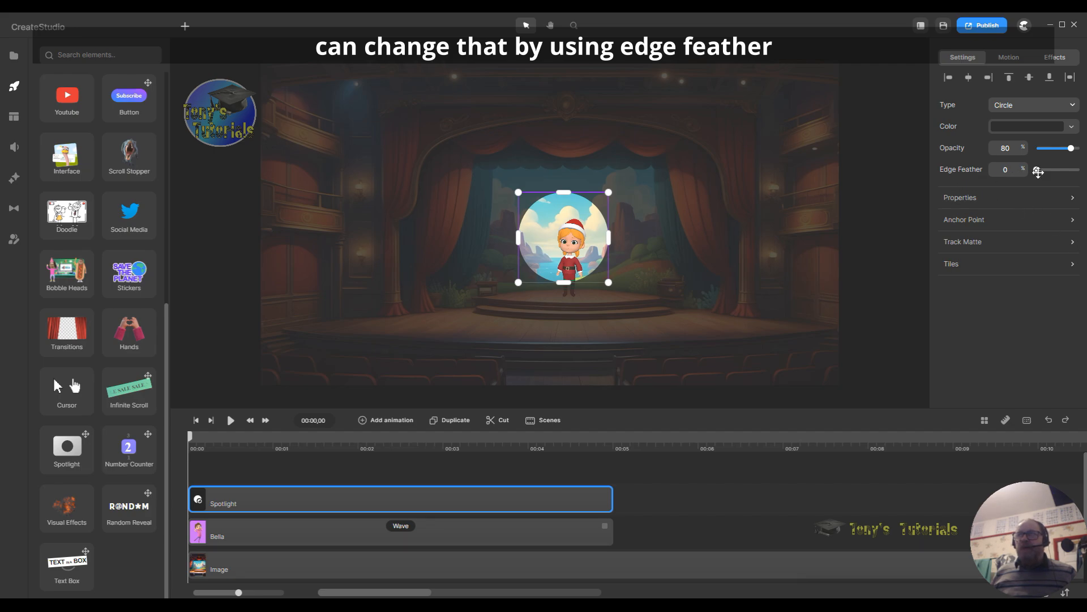
Step: Set the spotlight's edge feather to 25%
left_click(1014, 171)
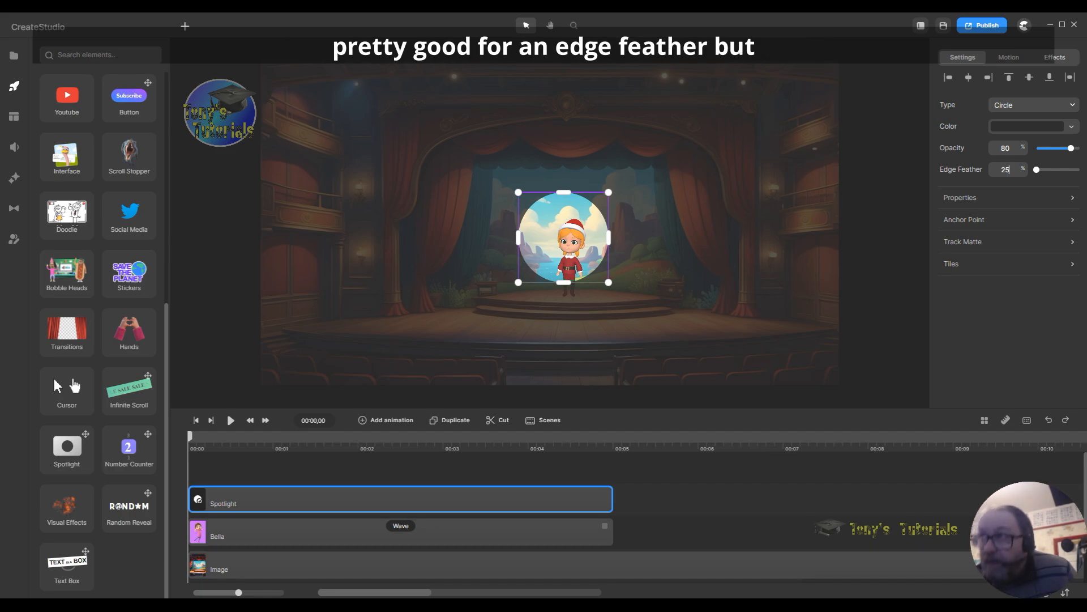
type("25")
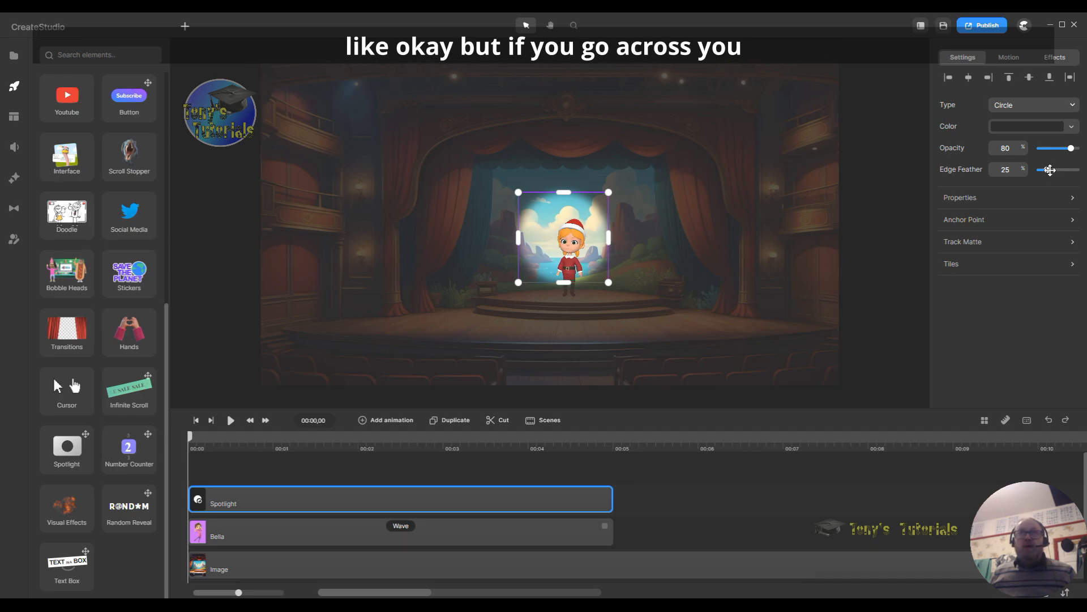
mouse_move(1051, 170)
left_mouse_down()
mouse_move(1079, 170)
mouse_move(1044, 173)
mouse_move(1059, 173)
mouse_move(1051, 178)
left_mouse_up()
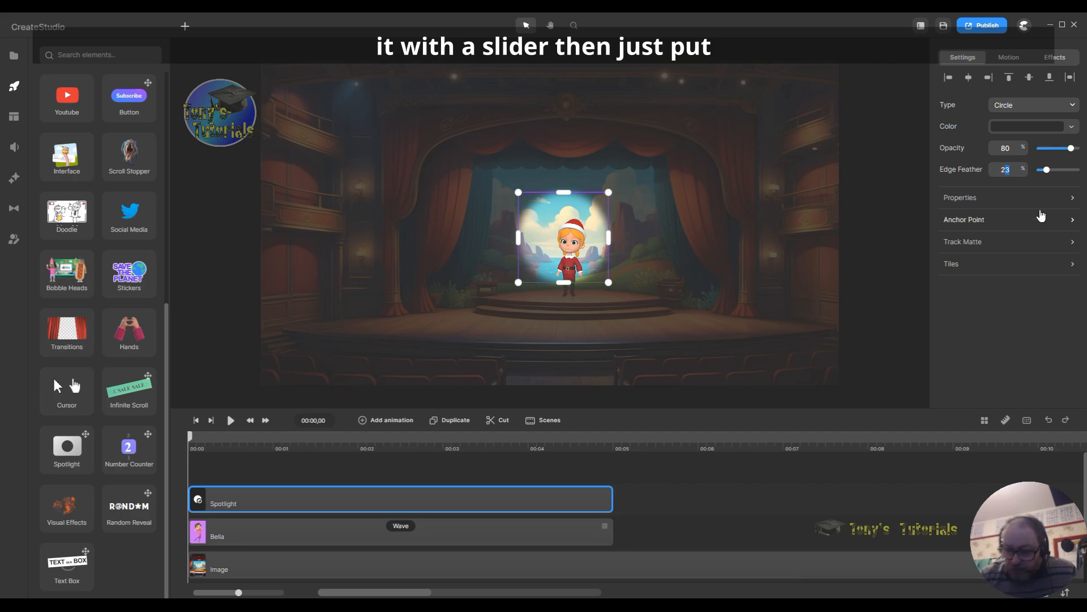
type("5")
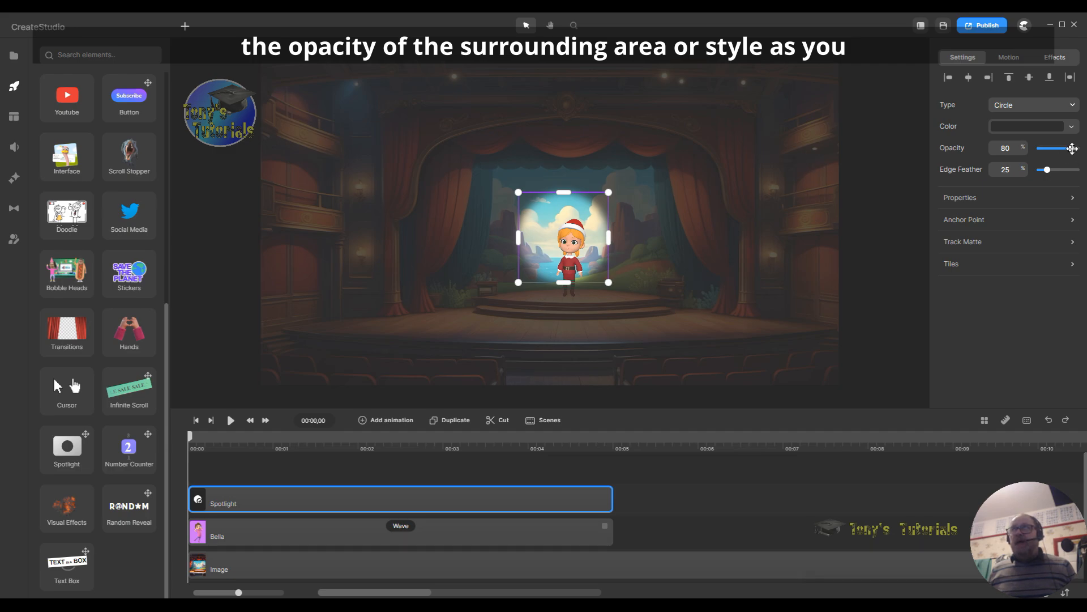
Step: Set the opacity of the dark area surrounding the spotlight to 75%
mouse_move(1072, 148)
left_mouse_down()
mouse_move(1044, 150)
mouse_move(1074, 158)
left_mouse_up()
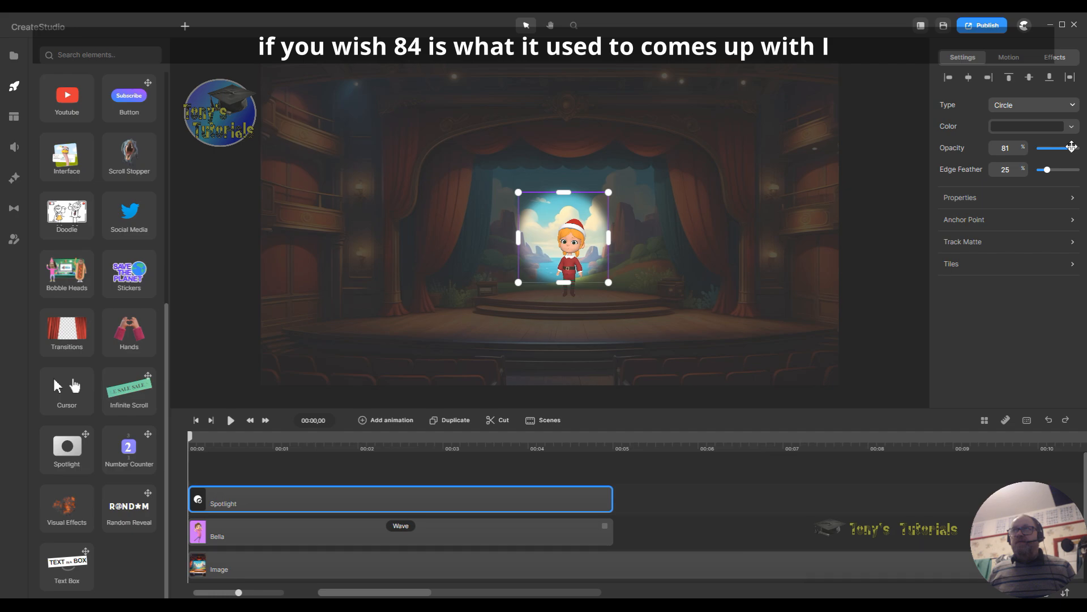
left_click_drag(1071, 146, 1073, 146)
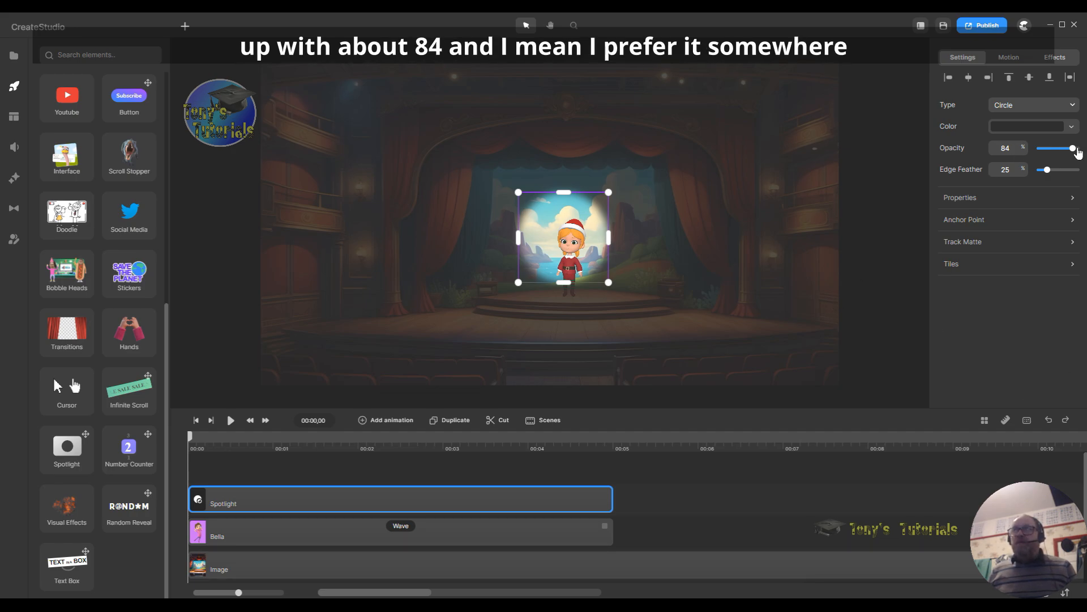
double_click(1015, 149)
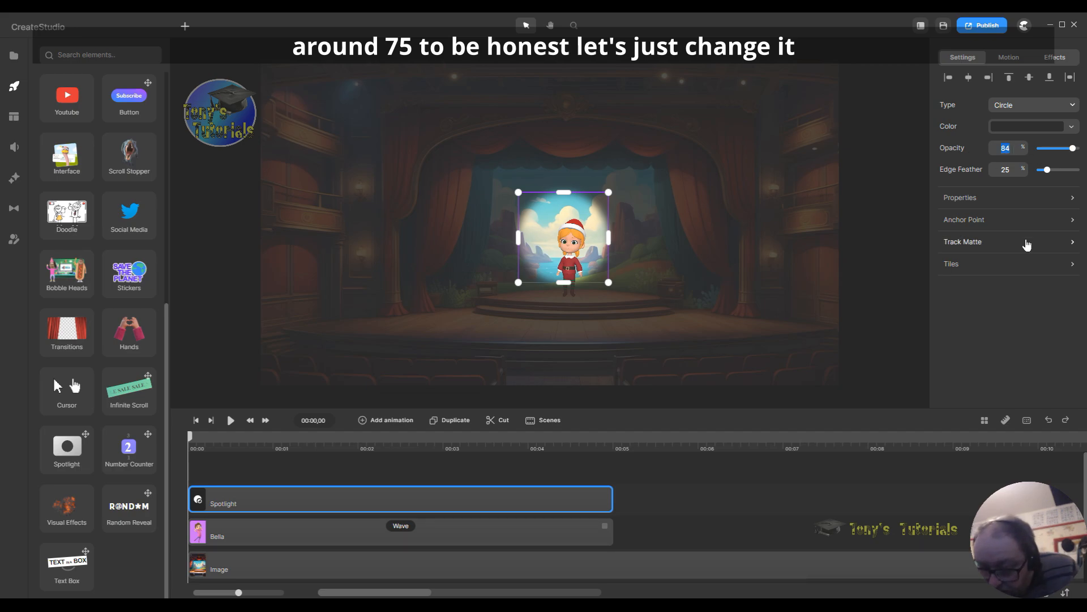
type("75")
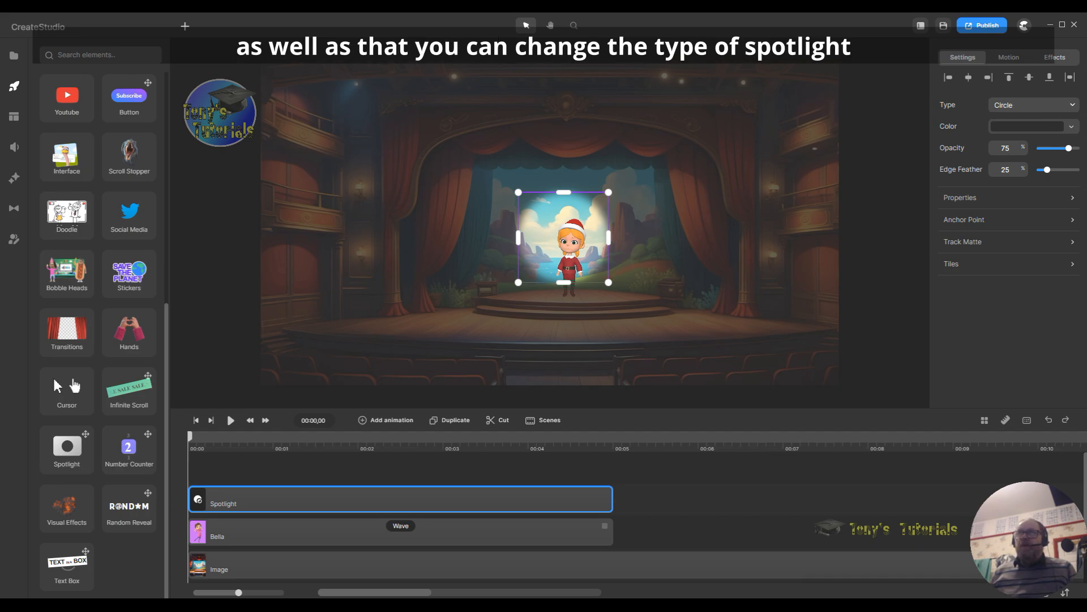
Step: Change the spotlight's type to Rectangle and set its outside colour to near-black 020000
left_click(1060, 107)
left_click(1057, 135)
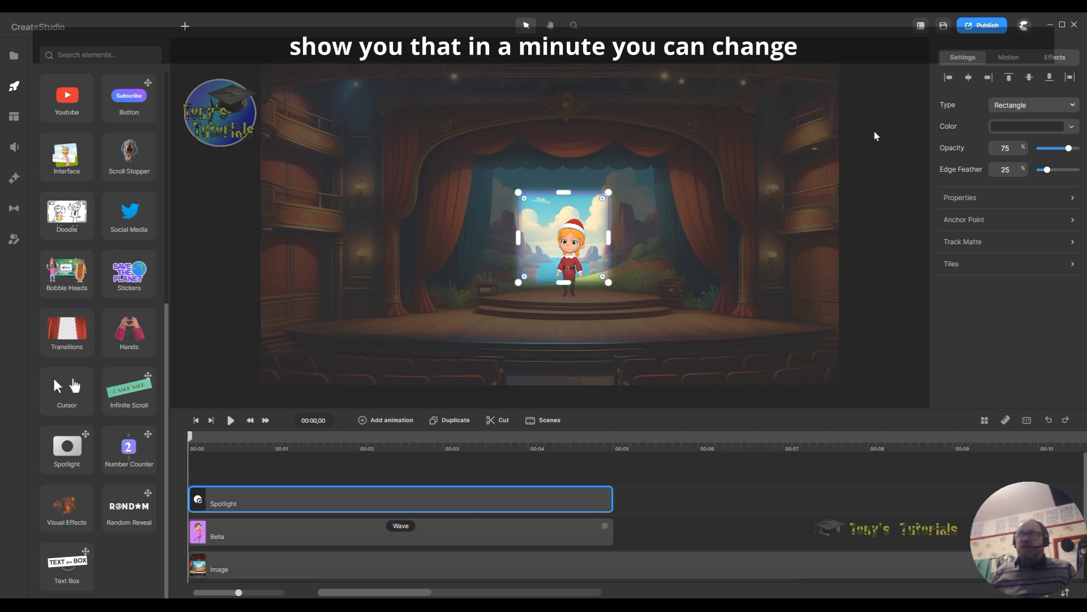
left_click(1068, 127)
left_click(1036, 108)
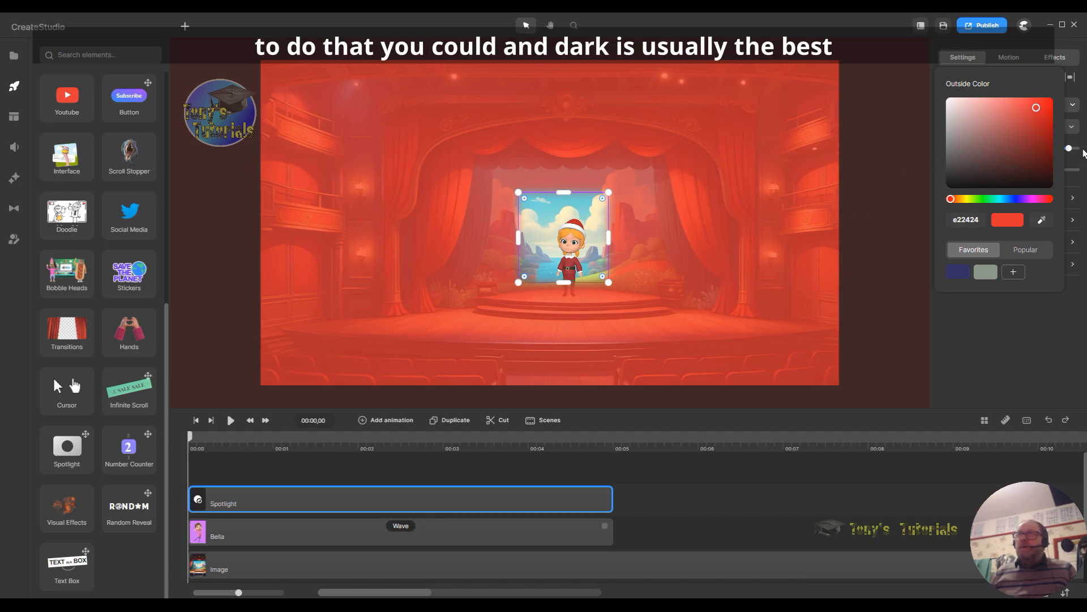
left_click(1011, 183)
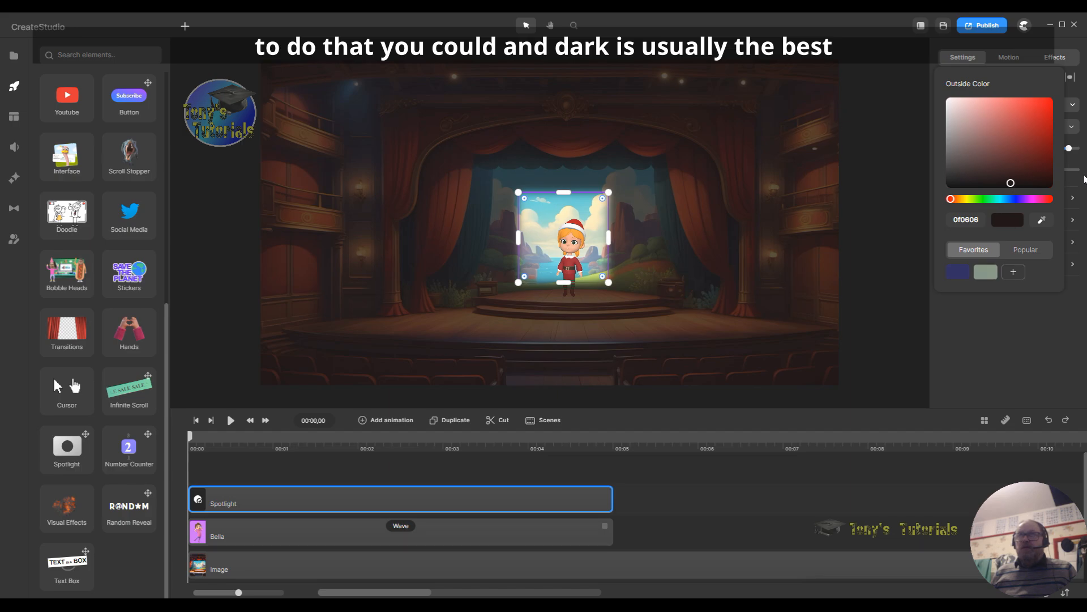
left_click(1012, 188)
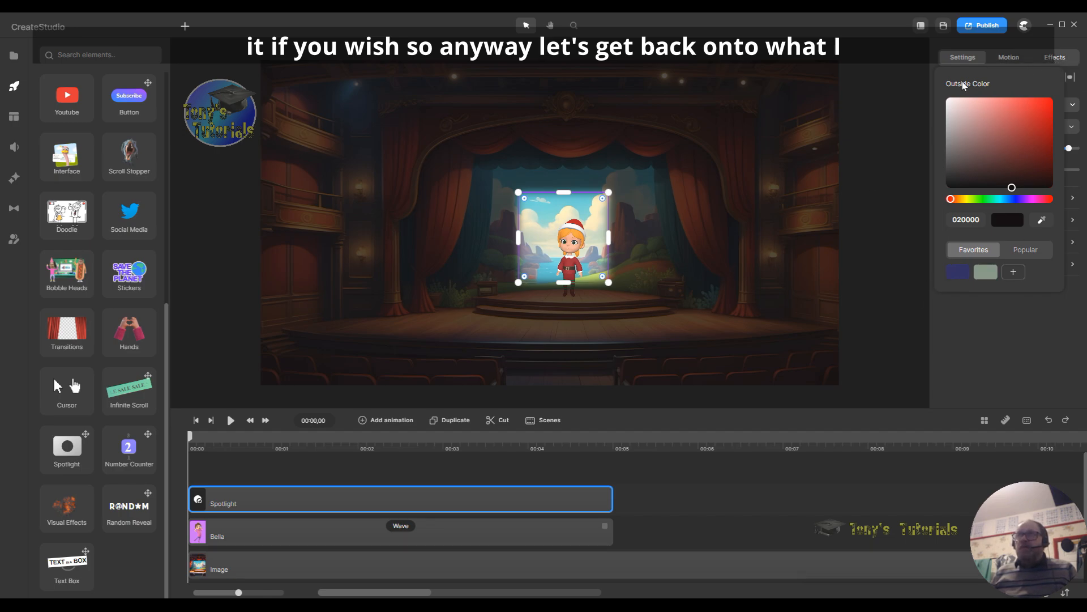
left_click(971, 62)
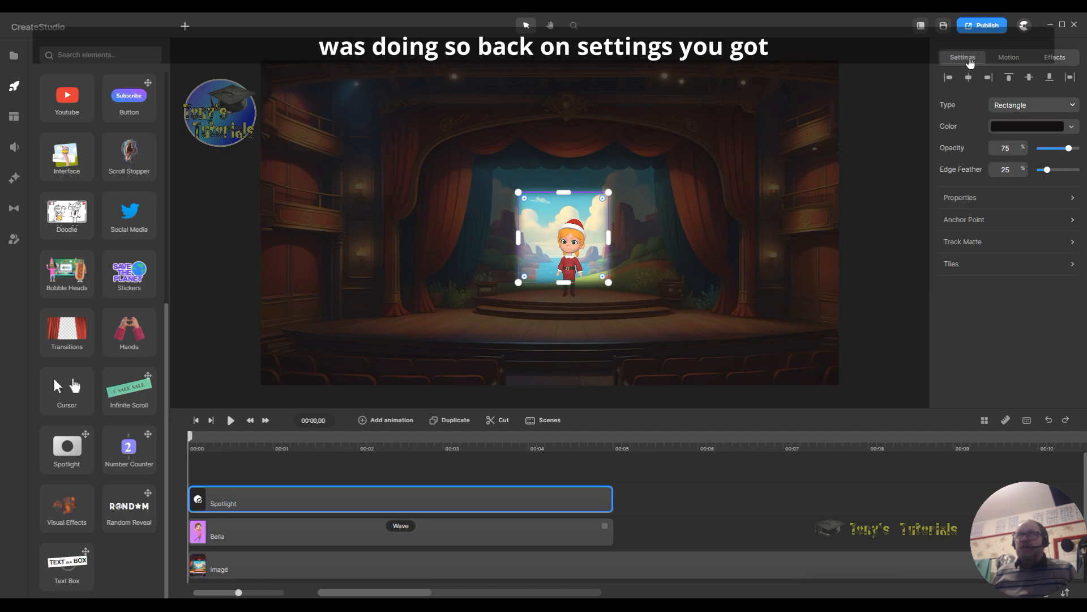
Step: Try an X position of 10 px for the spotlight, undo the move and return to the spotlight's general settings
left_click(964, 200)
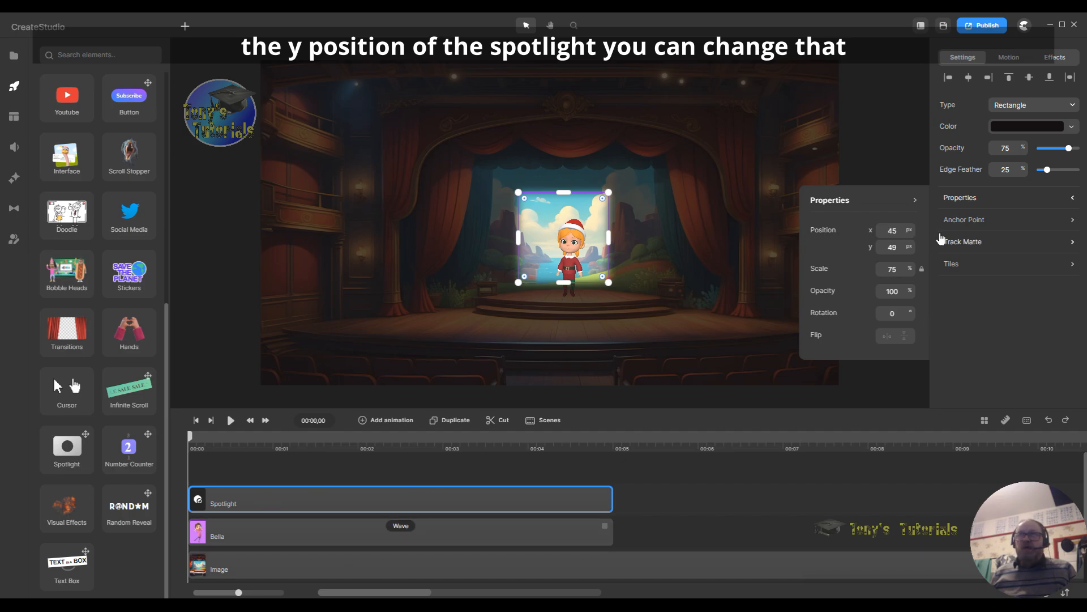
left_click(892, 231)
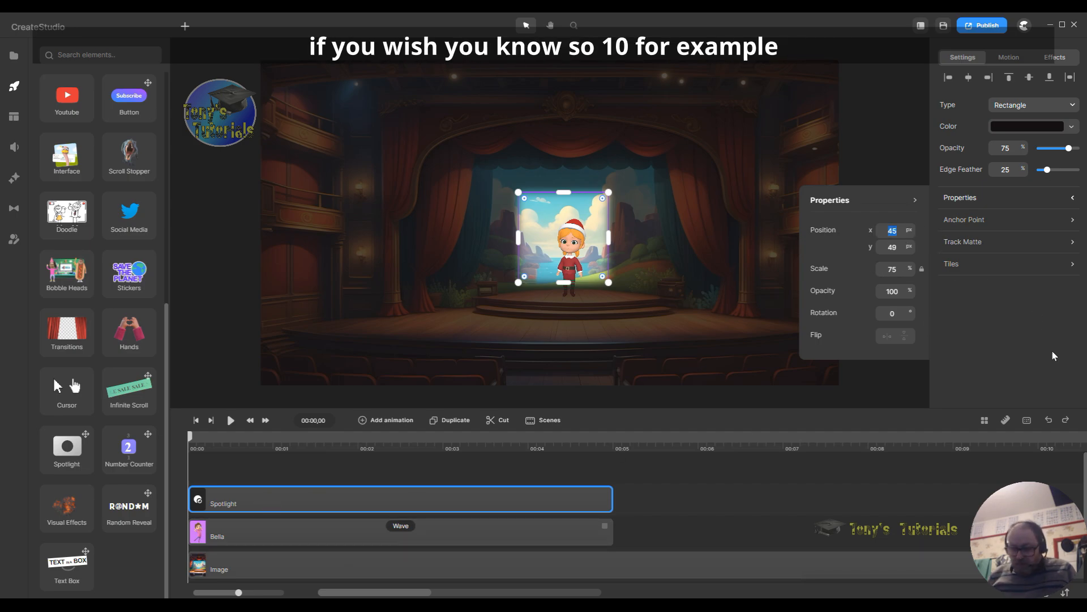
type("10")
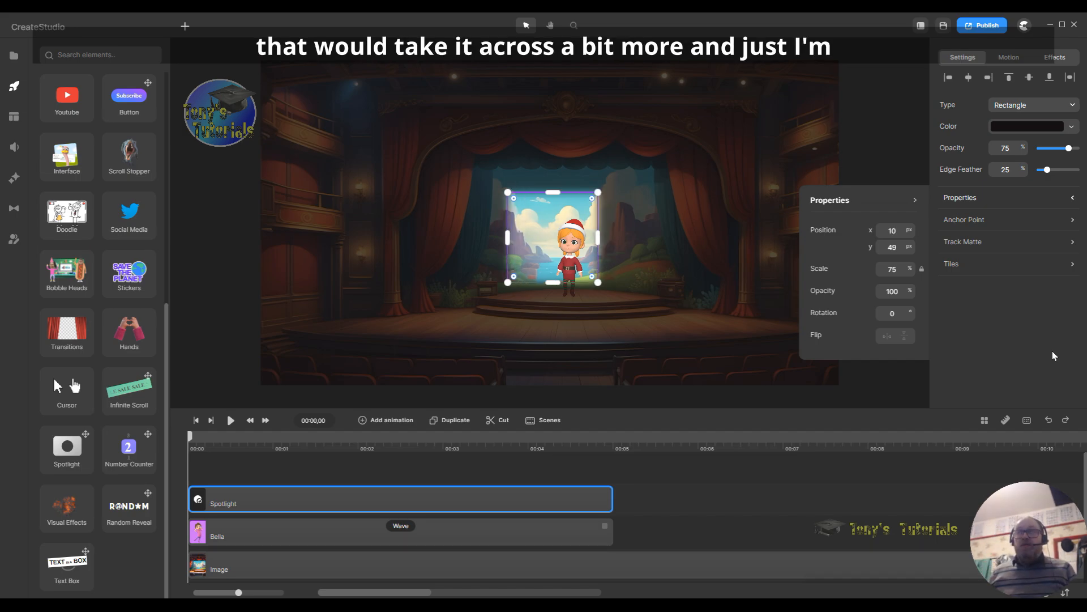
left_click(1049, 421)
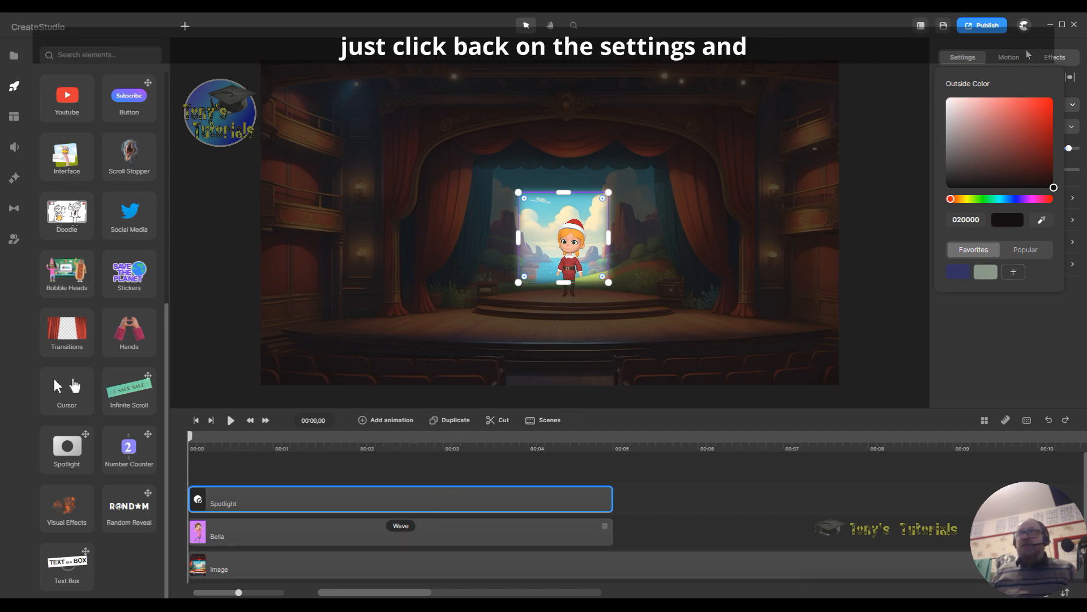
left_click(988, 60)
left_click(972, 59)
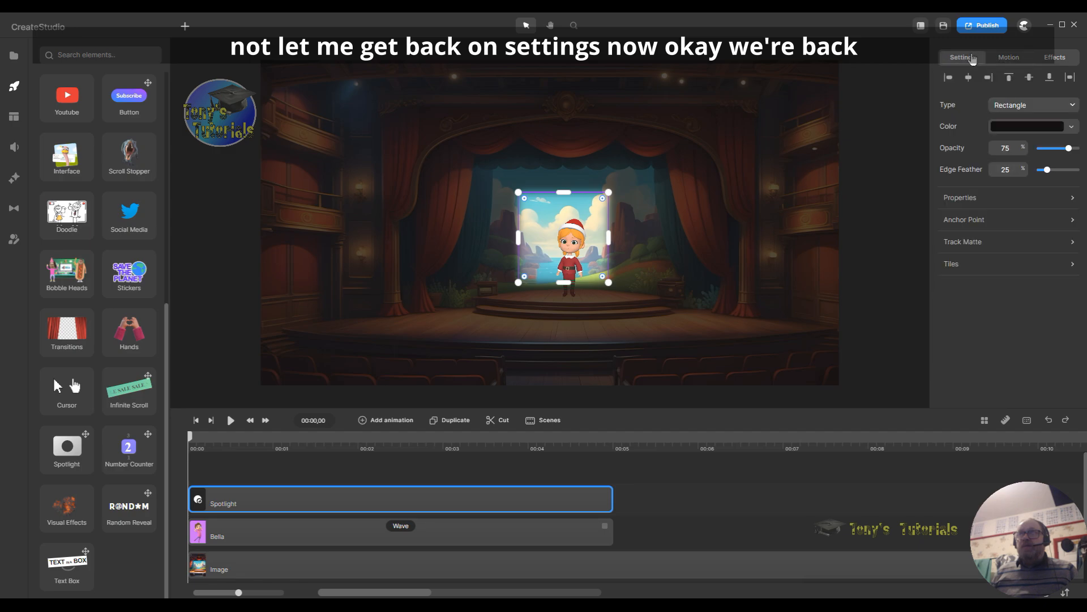
Step: Rotate the rectangular spotlight to 45 degrees
left_click(977, 200)
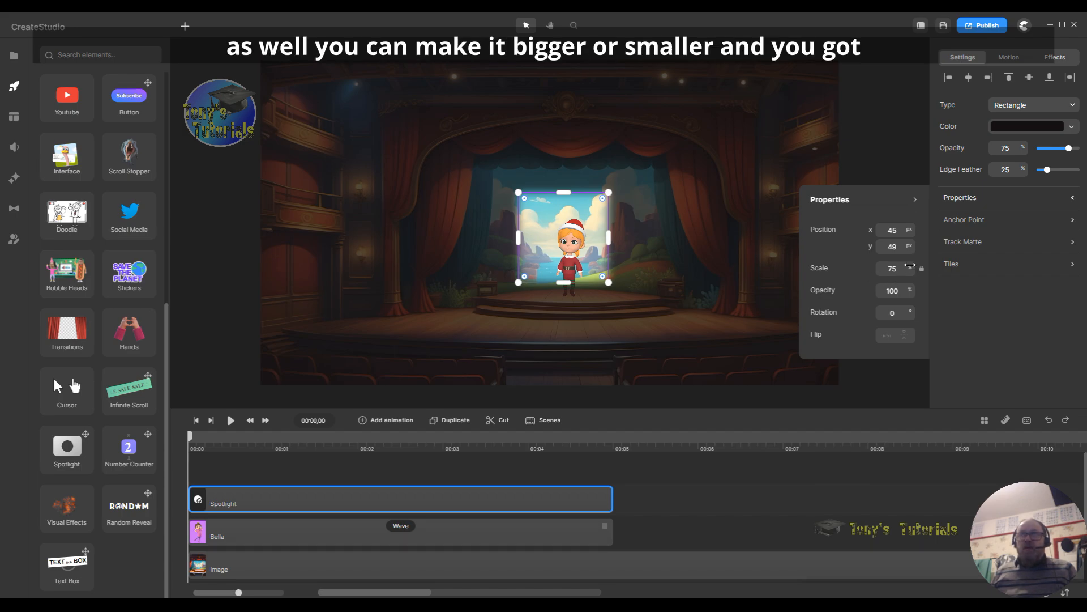
double_click(902, 317)
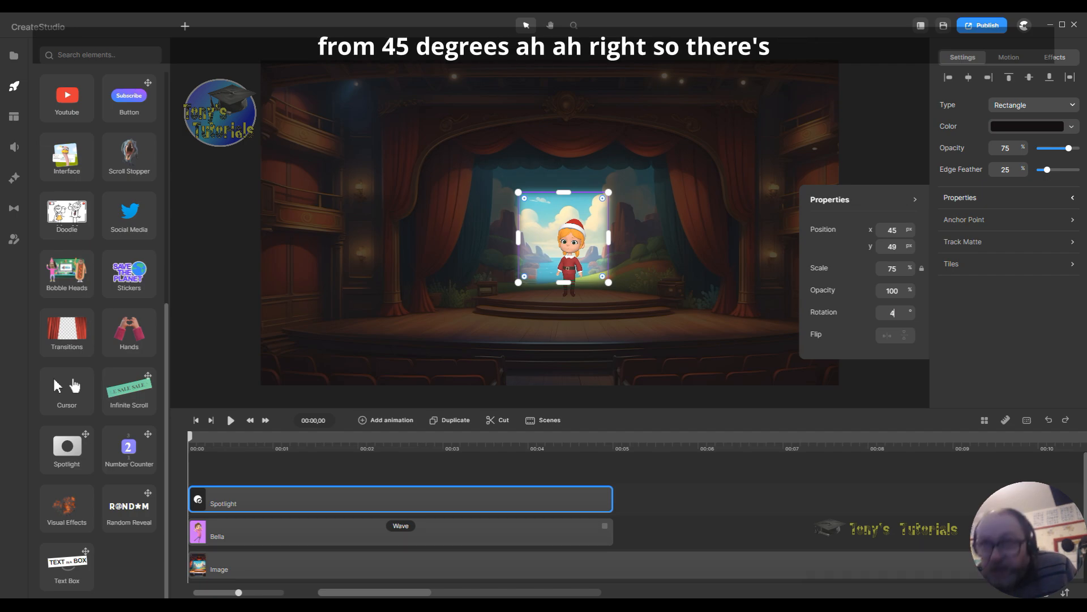
type("45")
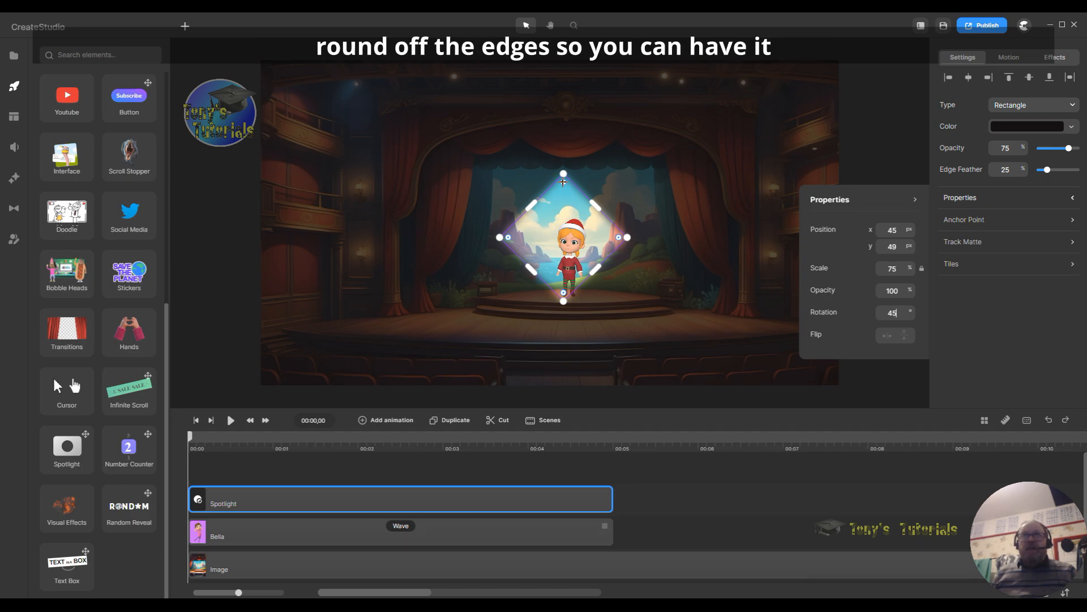
Step: Try rounding off the corners of the rotated spotlight and bring them back to sharp
left_click_drag(563, 182, 564, 196)
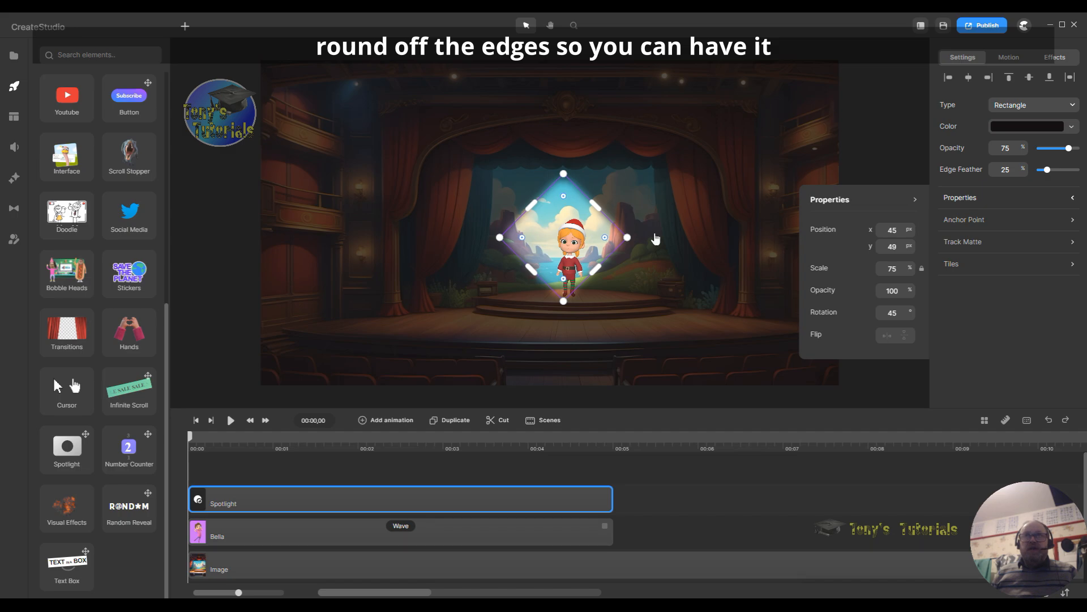
left_click(681, 296)
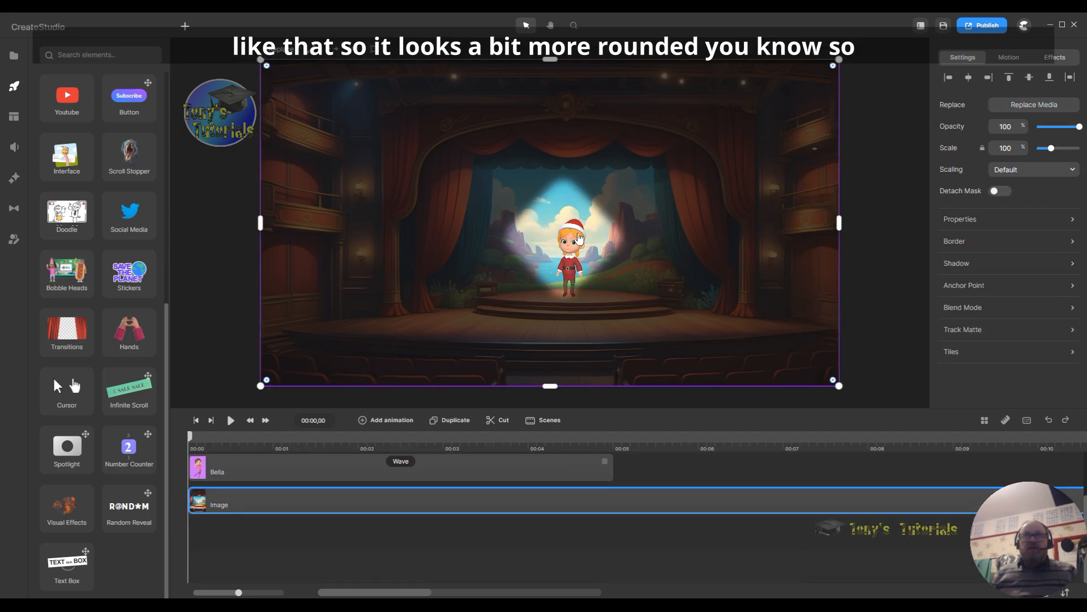
left_click(572, 204)
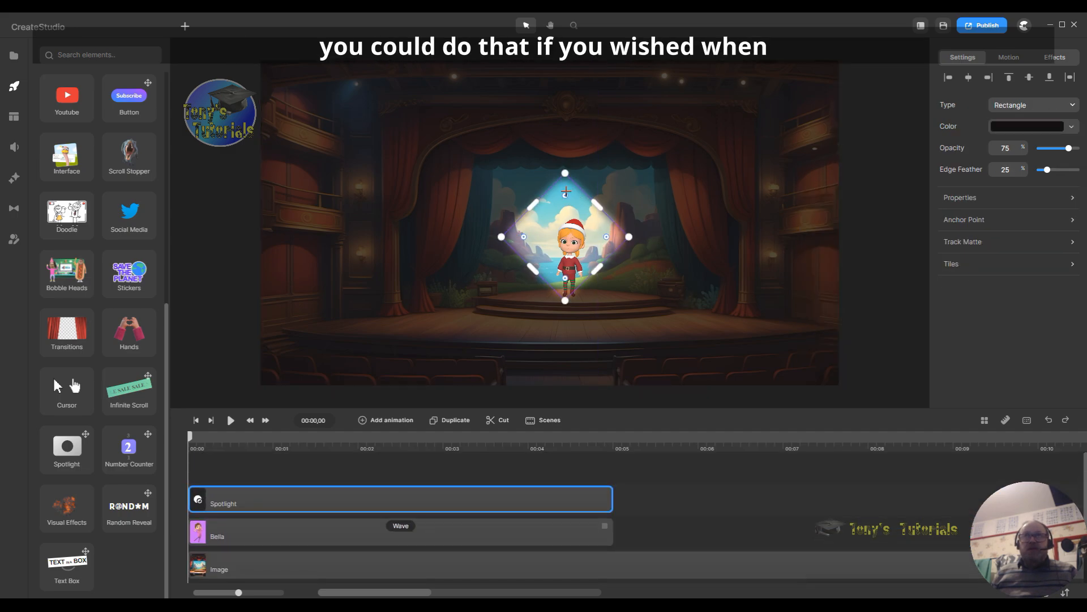
left_click_drag(566, 192, 566, 180)
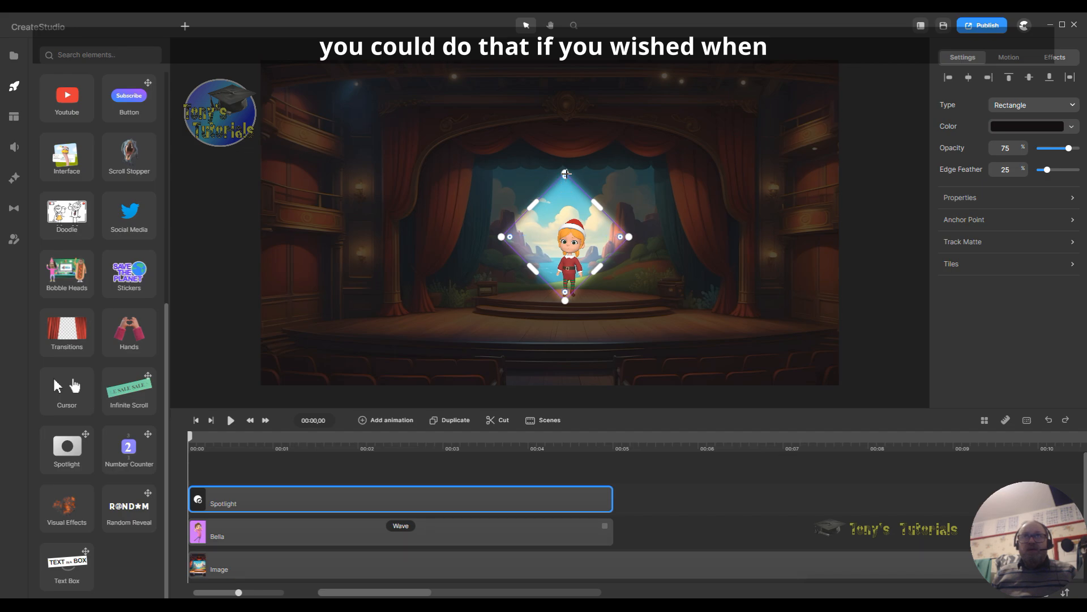
left_click(739, 287)
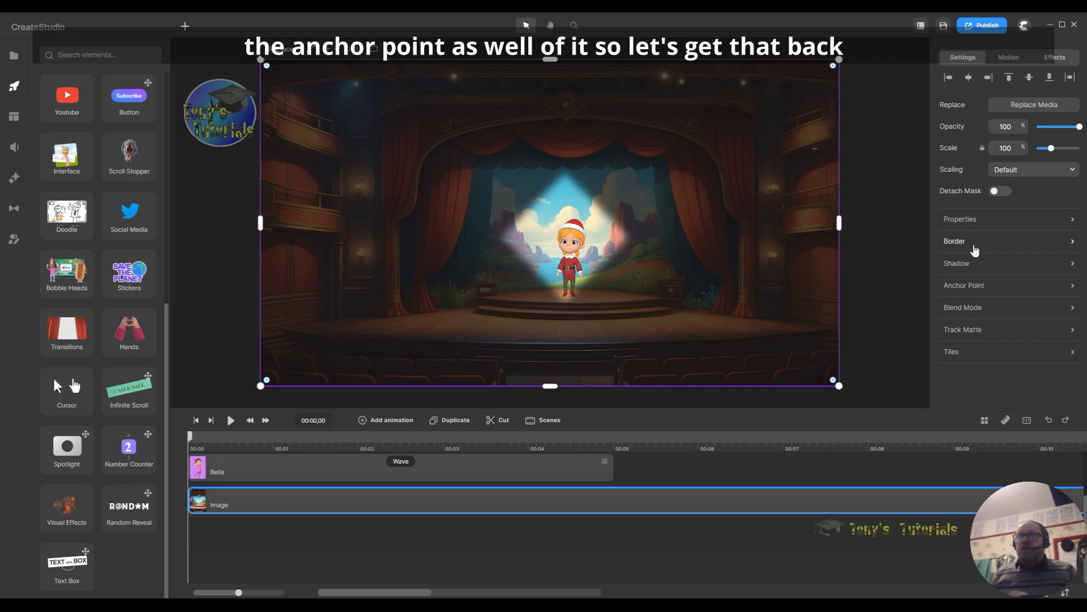
Step: Reset the rectangular spotlight's rotation to 0 degrees
left_click(963, 220)
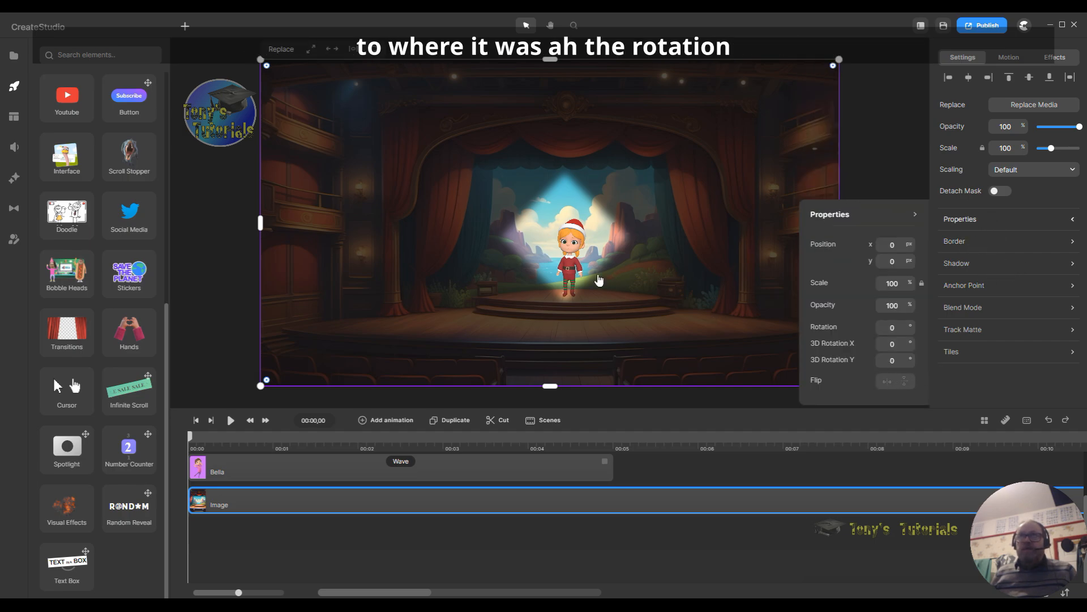
left_click(580, 235)
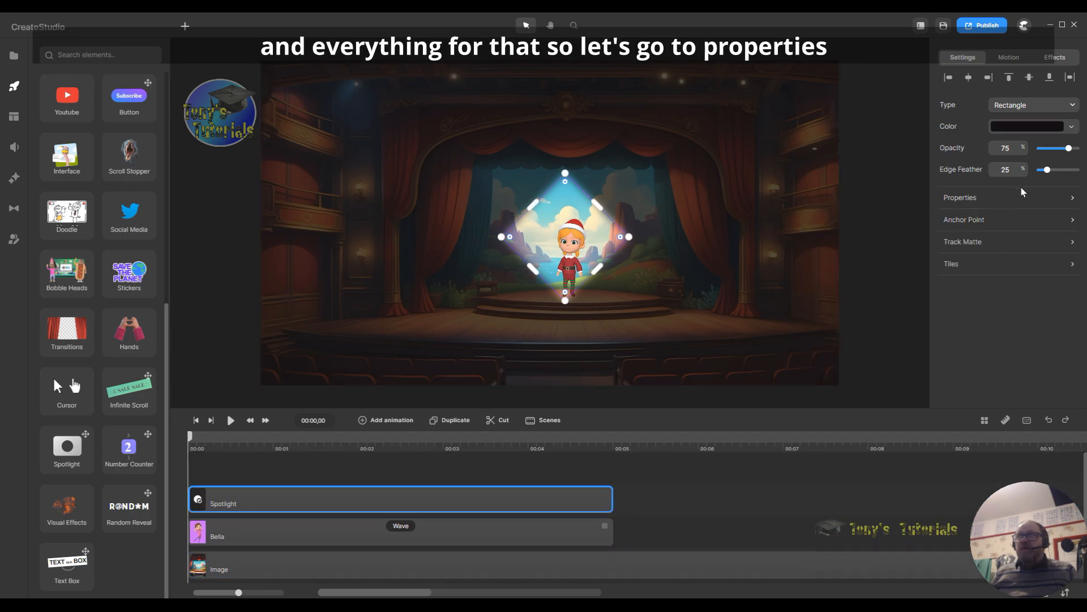
left_click(982, 199)
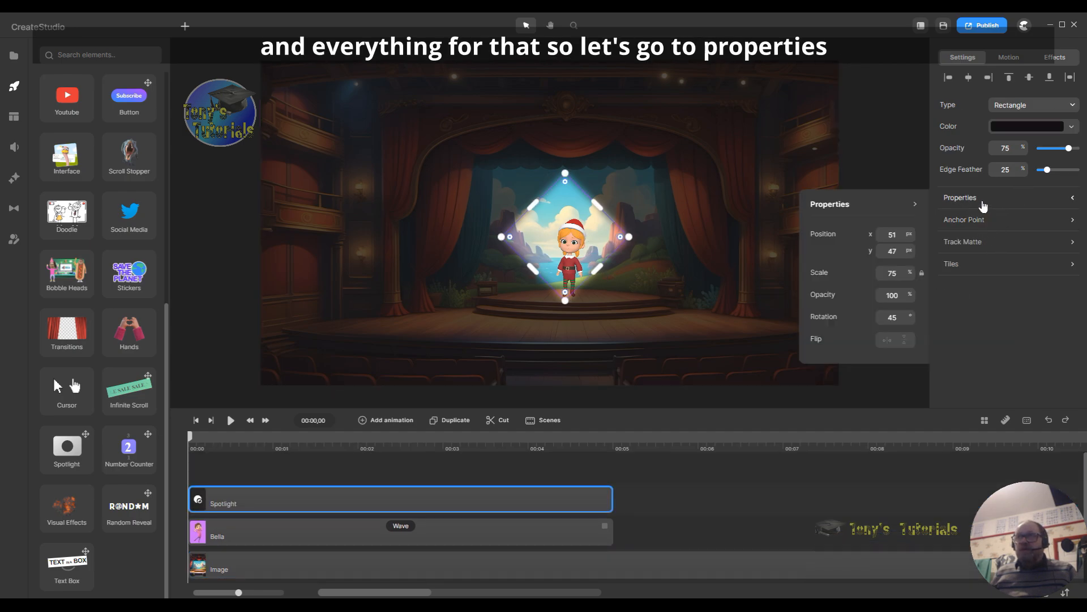
double_click(900, 319)
type("0")
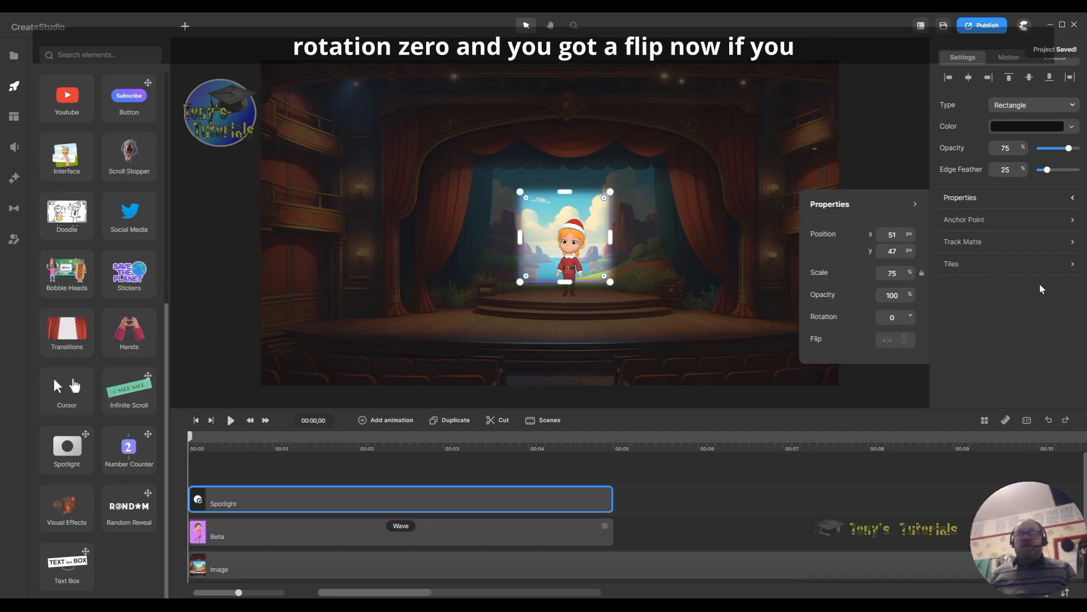
Step: Try flipping the rectangular spotlight and examine its Track Matte mask setting
left_click(891, 343)
left_click(891, 343)
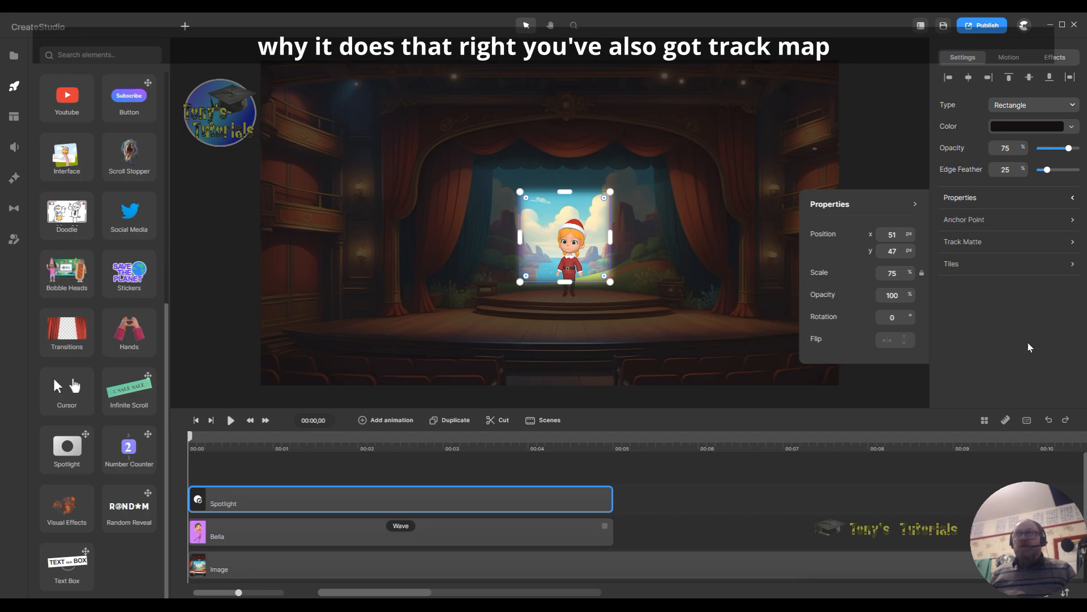
left_click(975, 244)
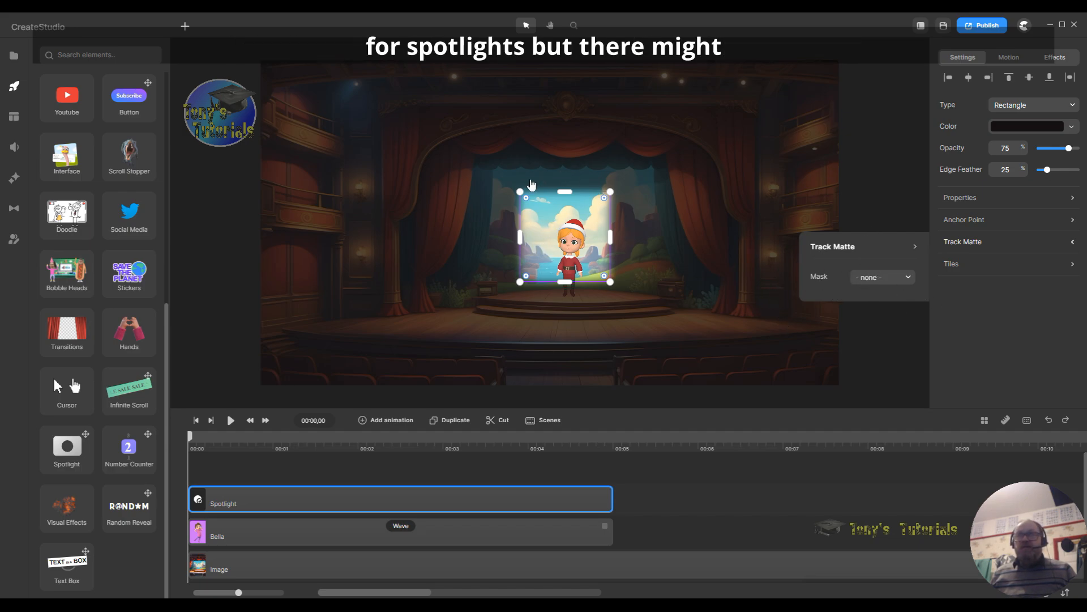
left_click(915, 247)
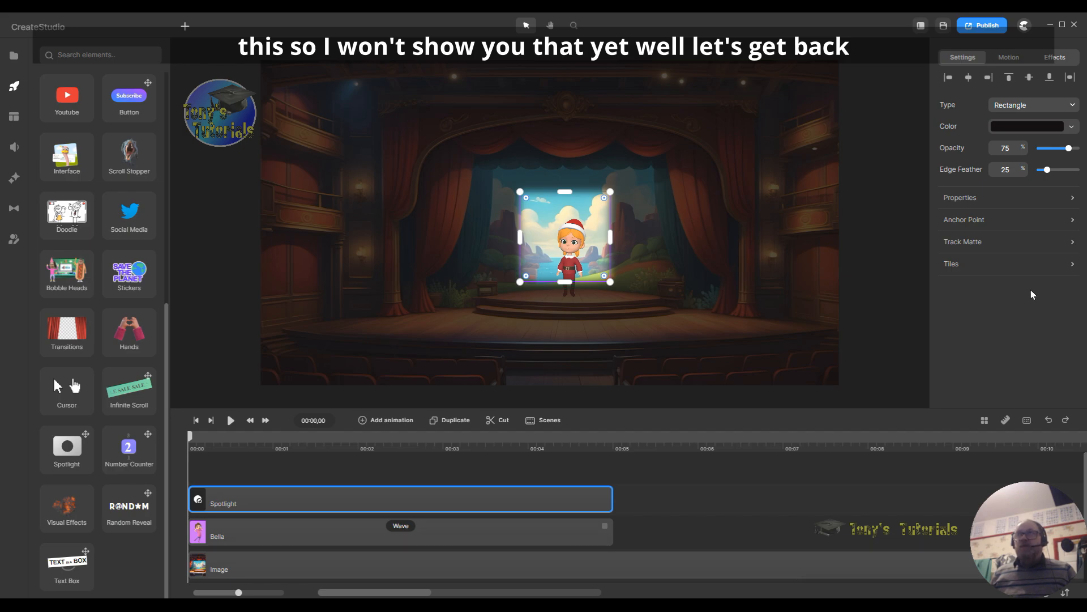
Step: Change the spotlight's shape type back to Circle
left_click(1068, 107)
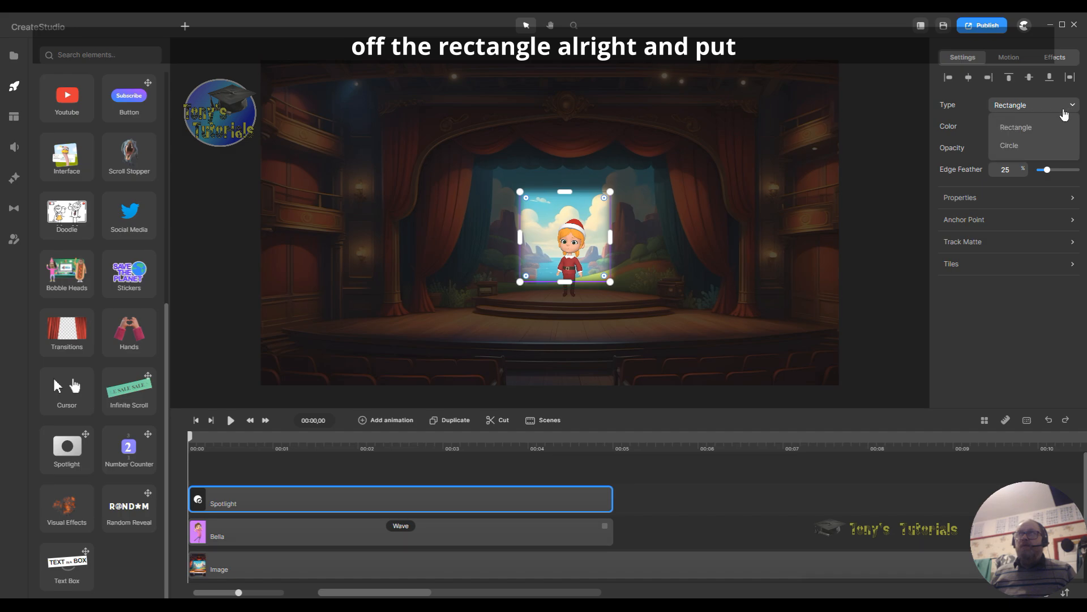
left_click(1040, 148)
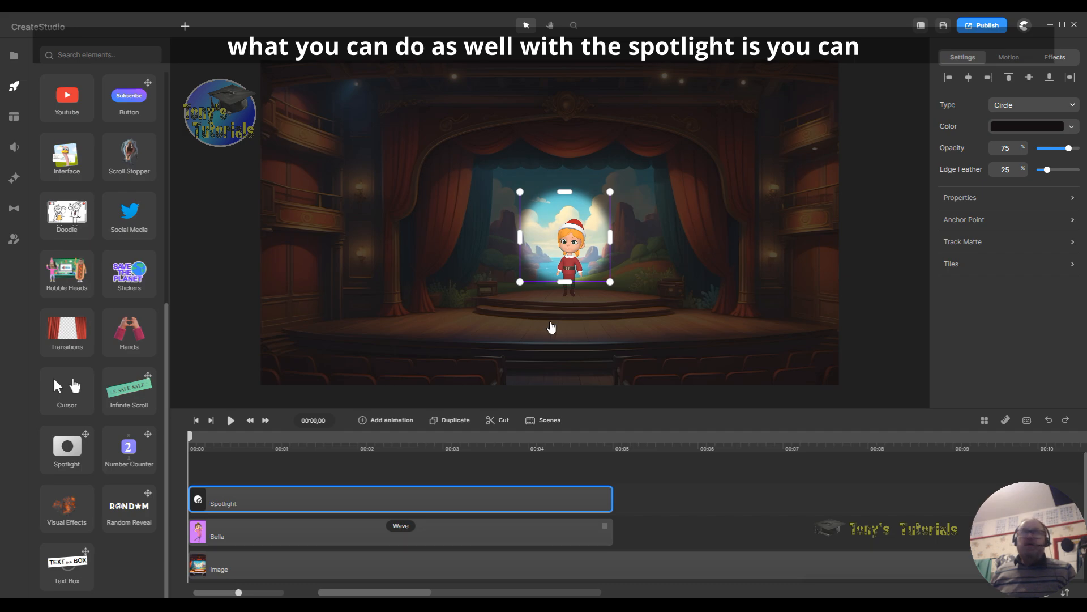
Step: Apply the Right position entrance animation to the spotlight, lengthen it to about 2 seconds 11 frames and preview it
left_click(1023, 61)
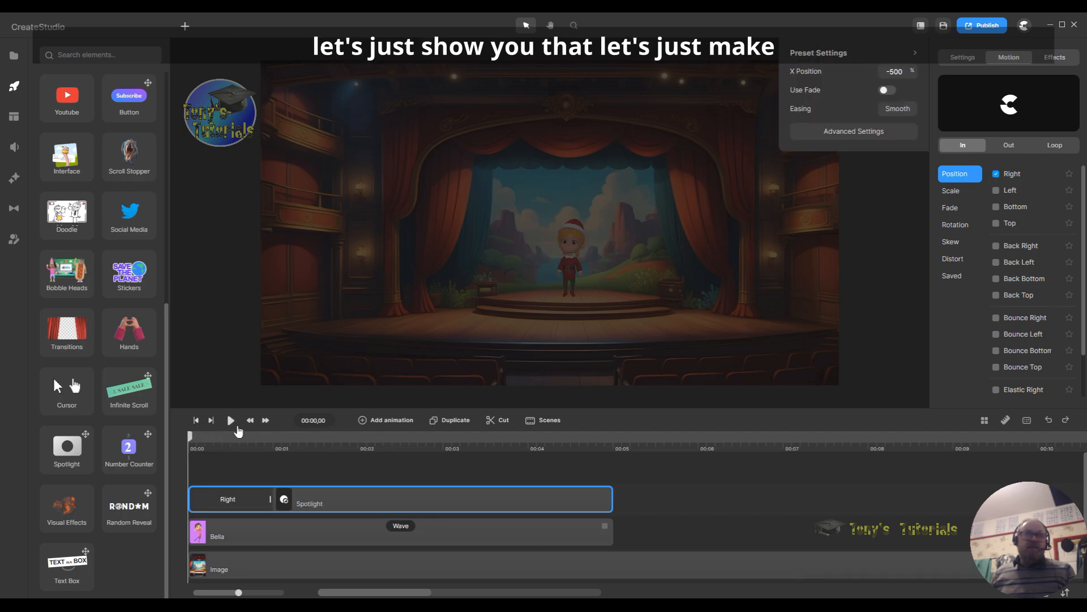
left_click_drag(265, 503, 386, 500)
left_click(388, 446)
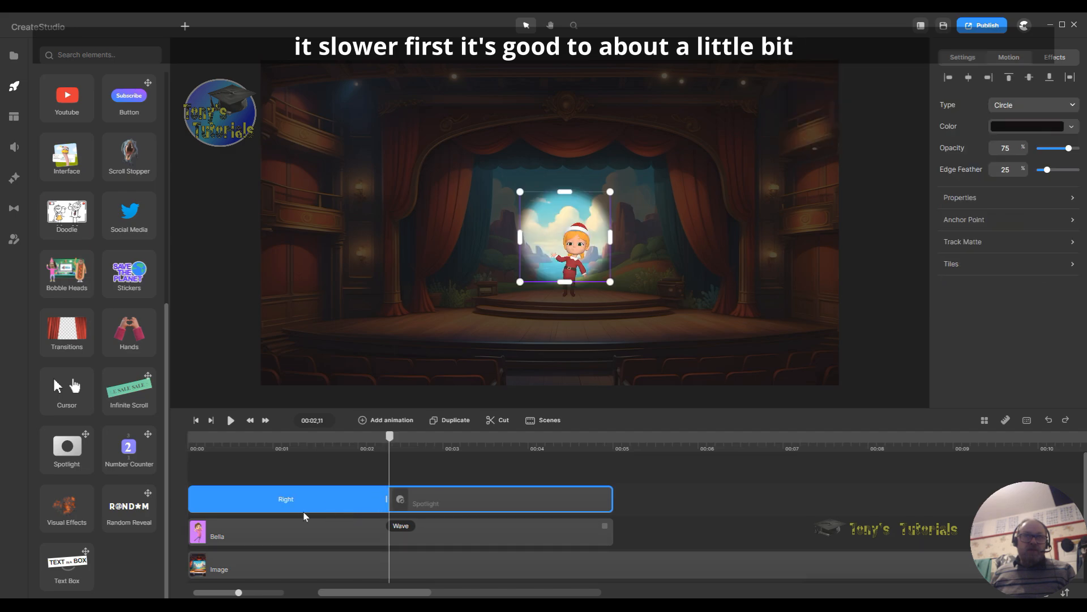
left_click_drag(390, 436, 169, 437)
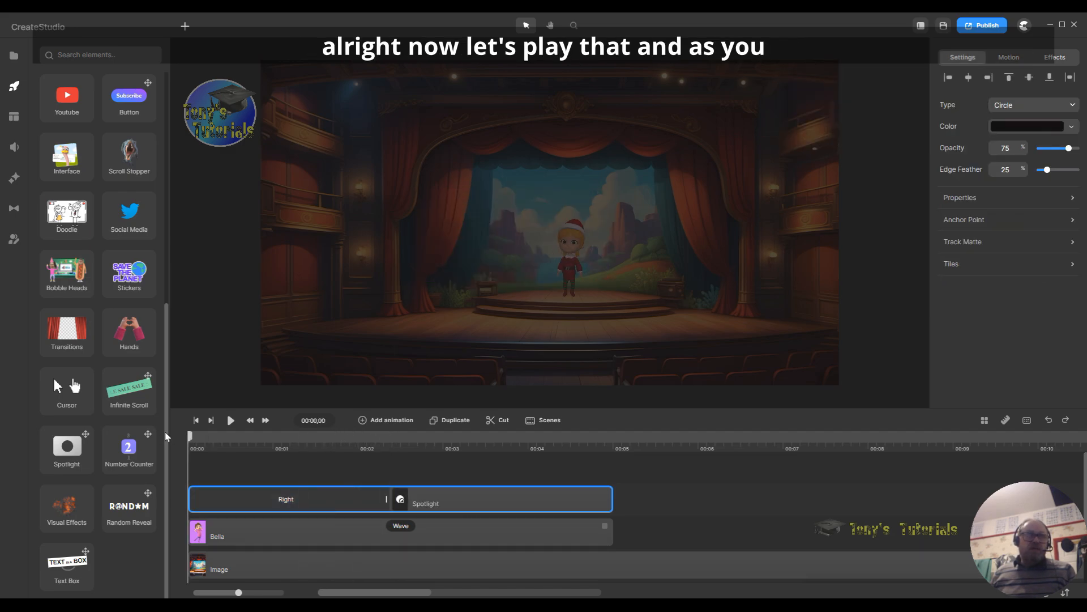
left_click(227, 422)
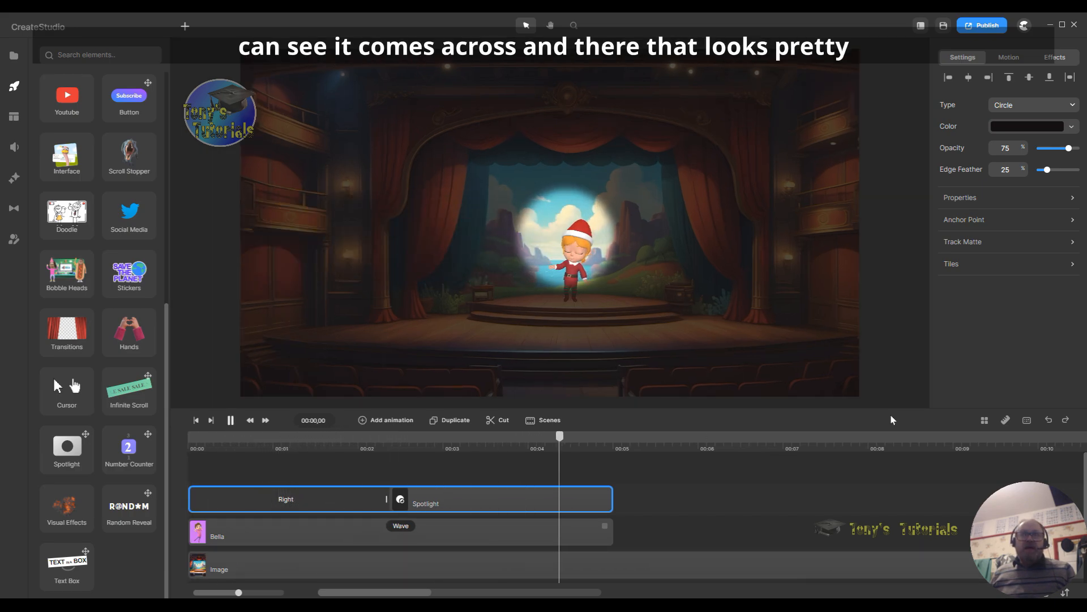
Step: Delete the spotlight's Right entrance animation and return the playhead to the start of the timeline
left_click(288, 501)
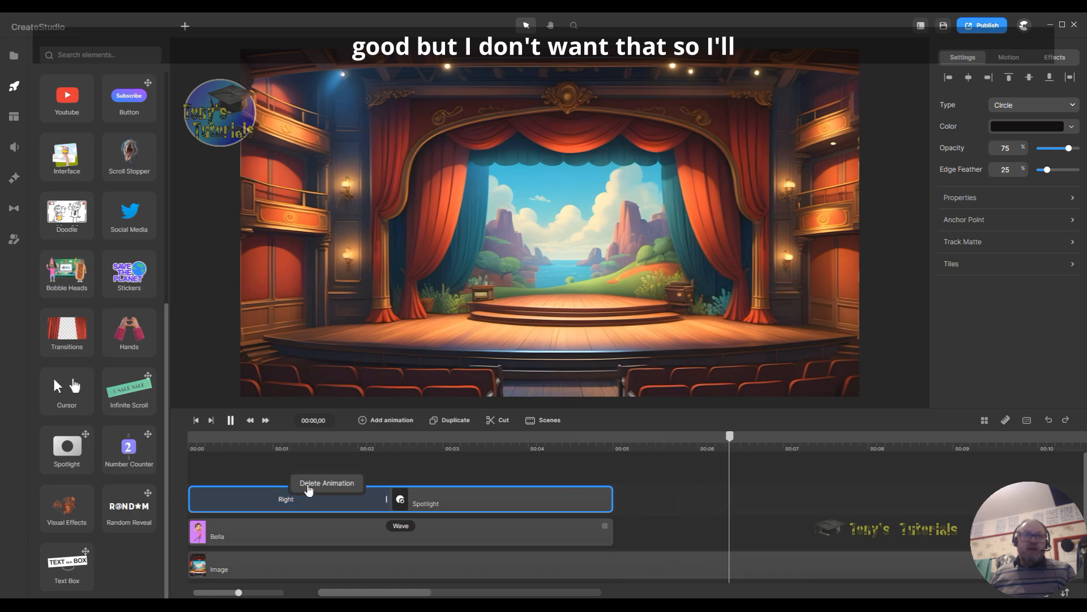
left_click(310, 490)
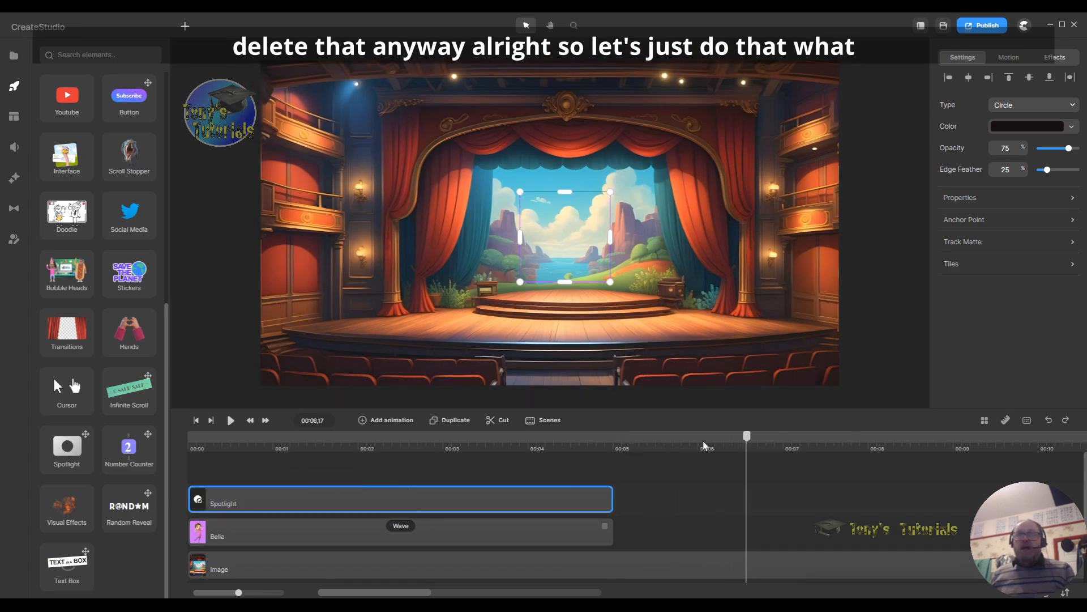
left_click_drag(748, 439, 175, 459)
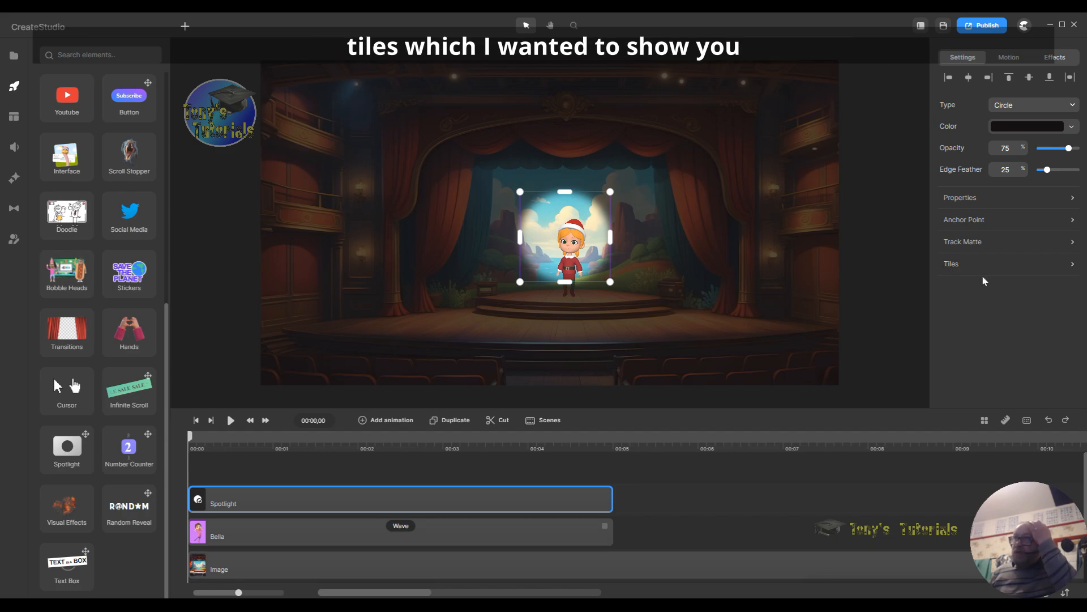
Step: Set the spotlight's anchor point to its bottom-right corner
left_click(971, 223)
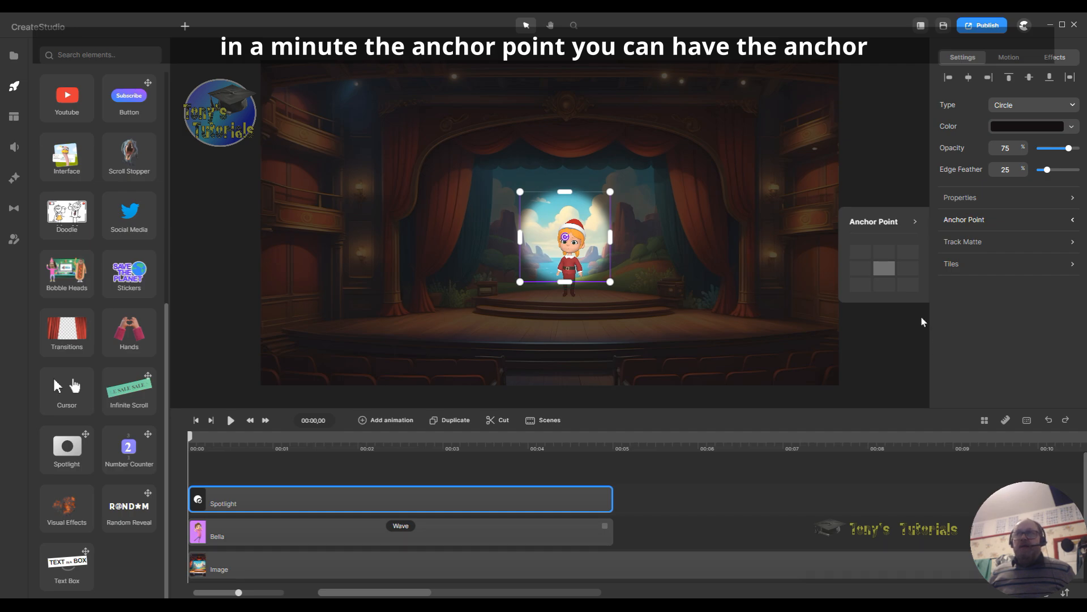
left_click(908, 285)
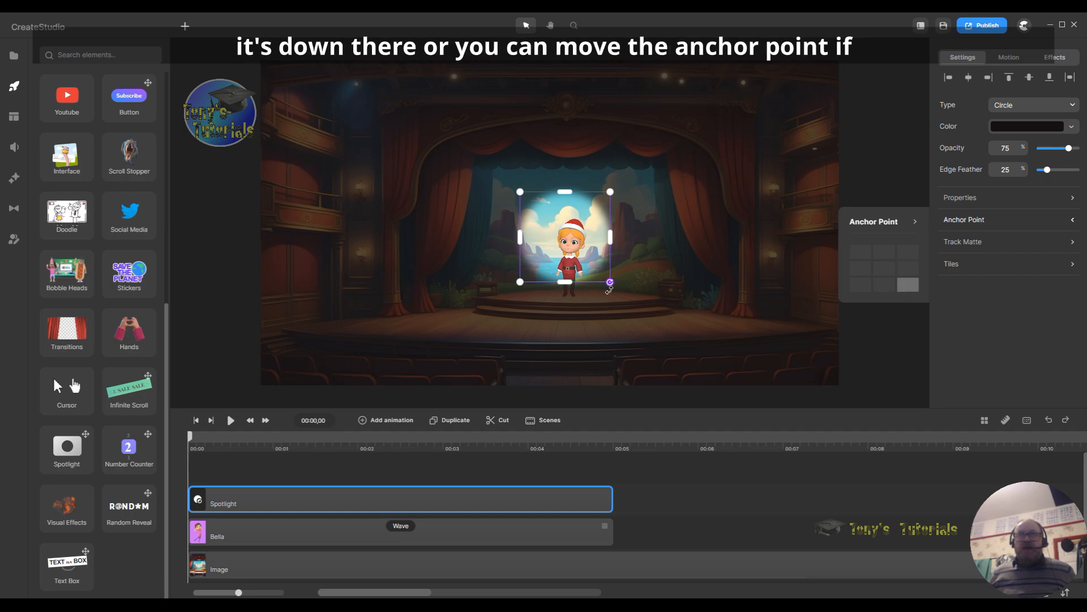
mouse_move(611, 282)
left_mouse_down()
mouse_move(579, 278)
mouse_move(591, 275)
mouse_move(588, 255)
mouse_move(610, 284)
left_mouse_up()
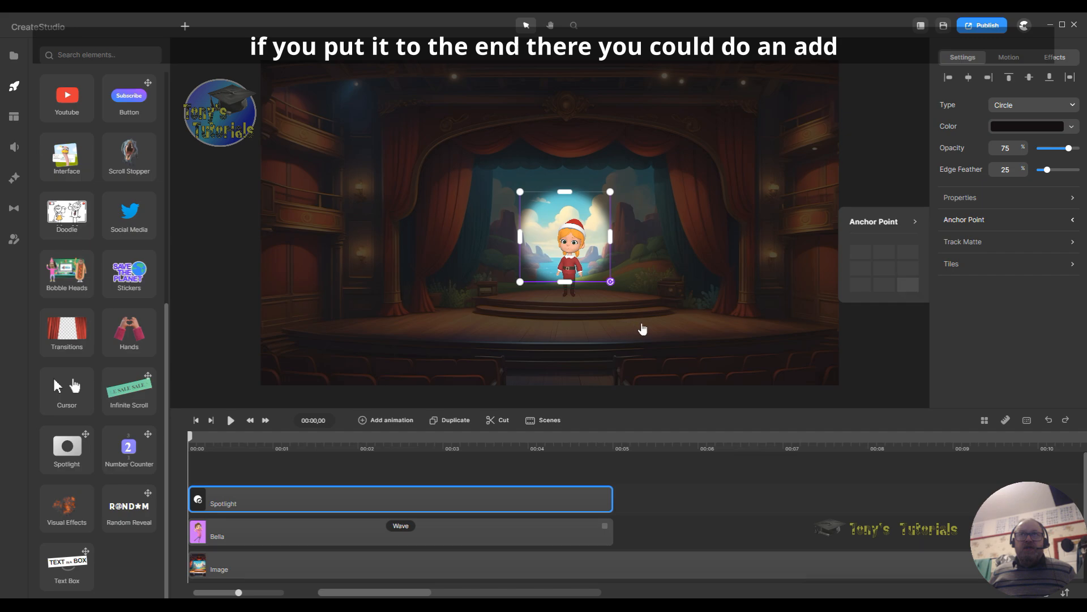
Step: Add a Rotation animation to the spotlight and swing its starting keyframe about 129 degrees around the anchor point
left_click(365, 424)
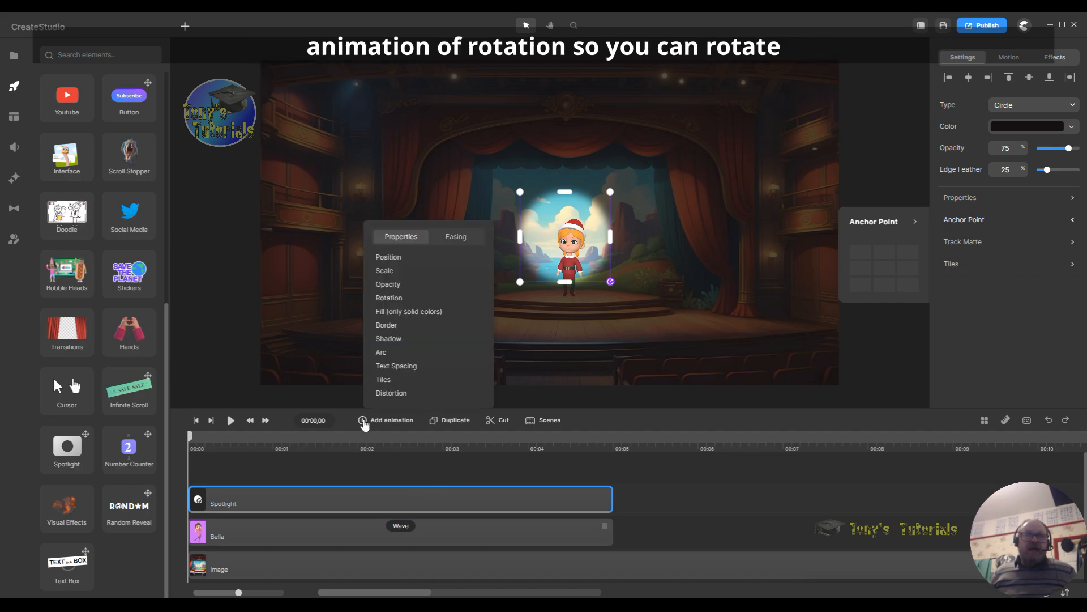
left_click(410, 304)
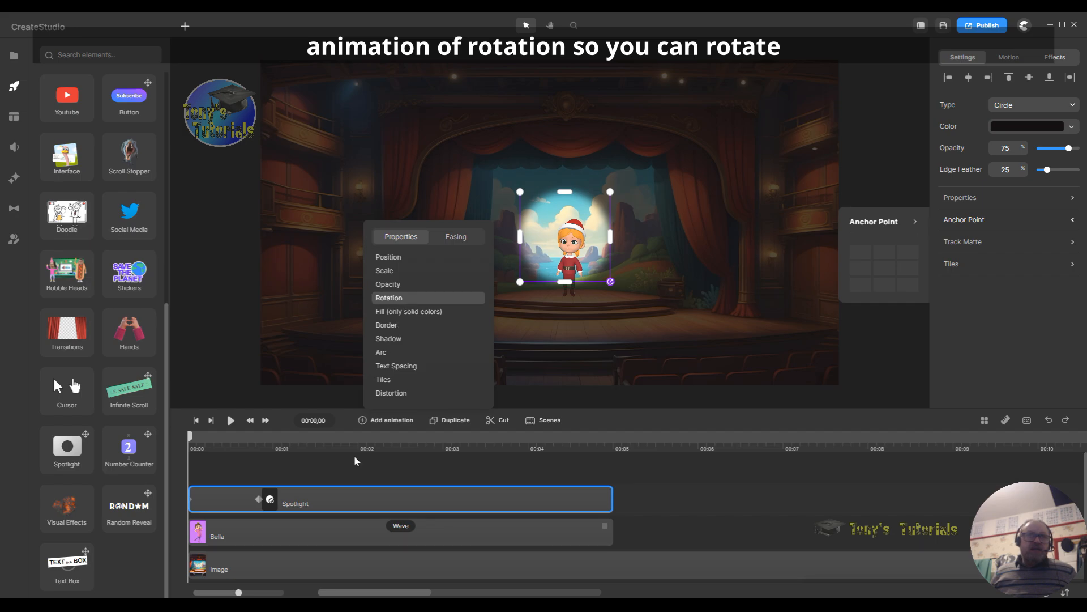
left_click_drag(236, 503, 290, 503)
left_click(243, 498)
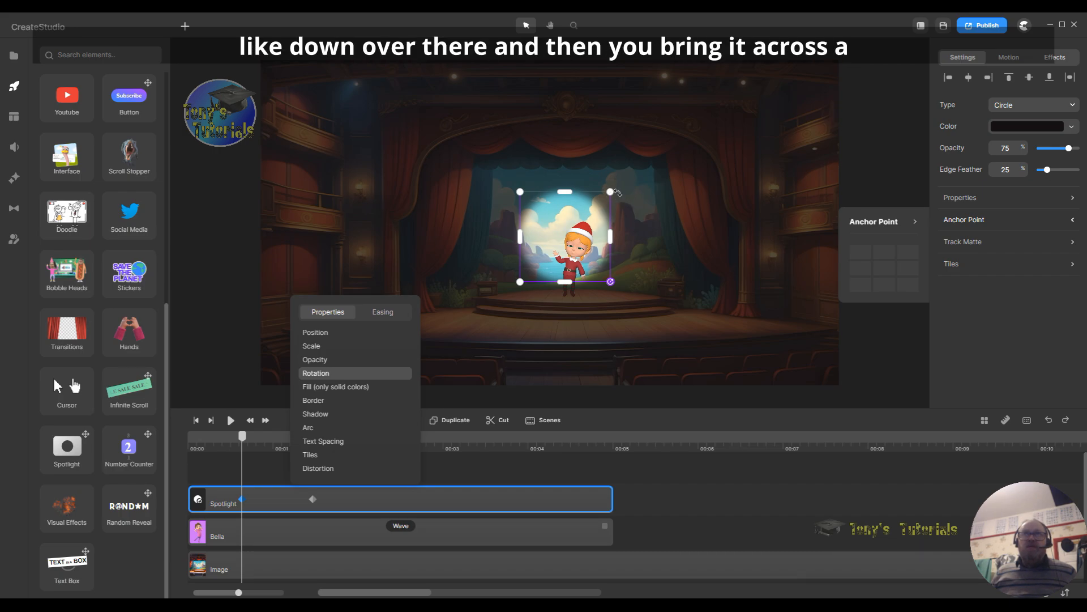
left_click_drag(619, 191, 719, 389)
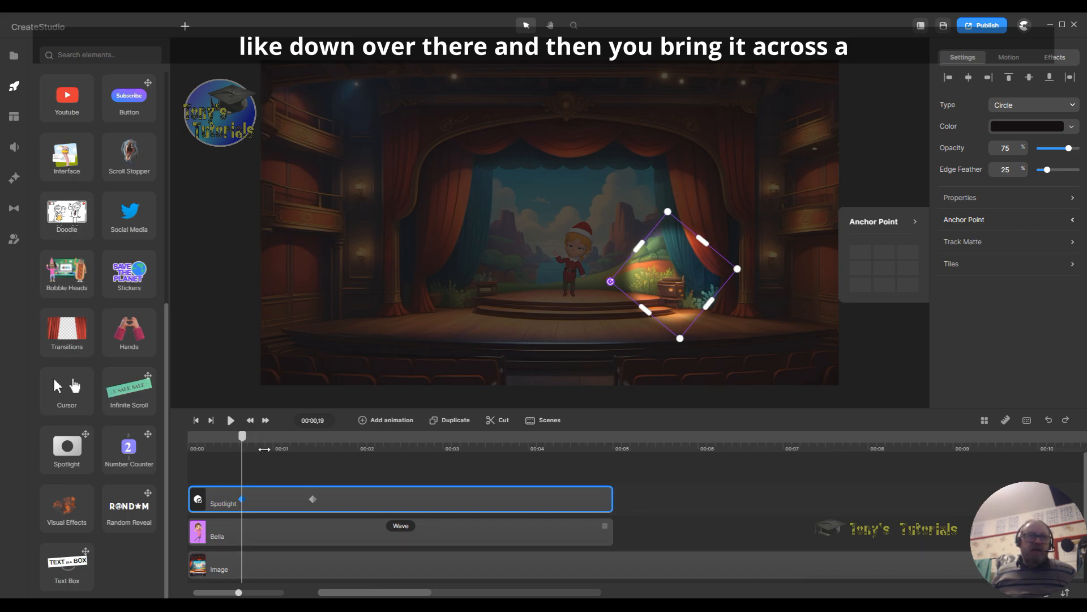
Step: Lengthen the spotlight's rotation animation, shift its first keyframe to the timeline's start and preview the scene from the beginning
left_click_drag(312, 499, 380, 499)
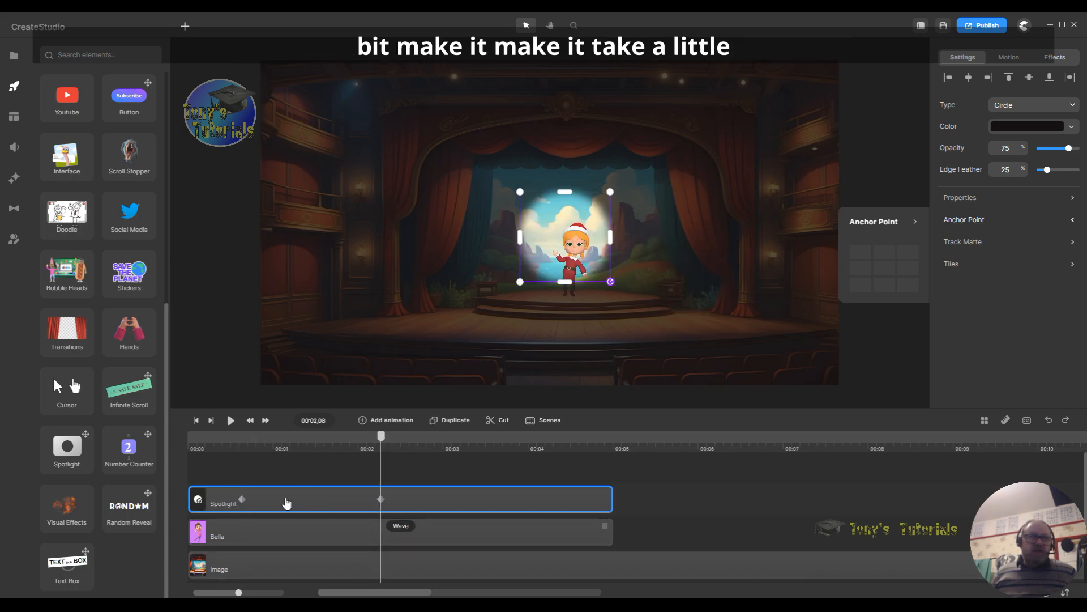
left_click(242, 499)
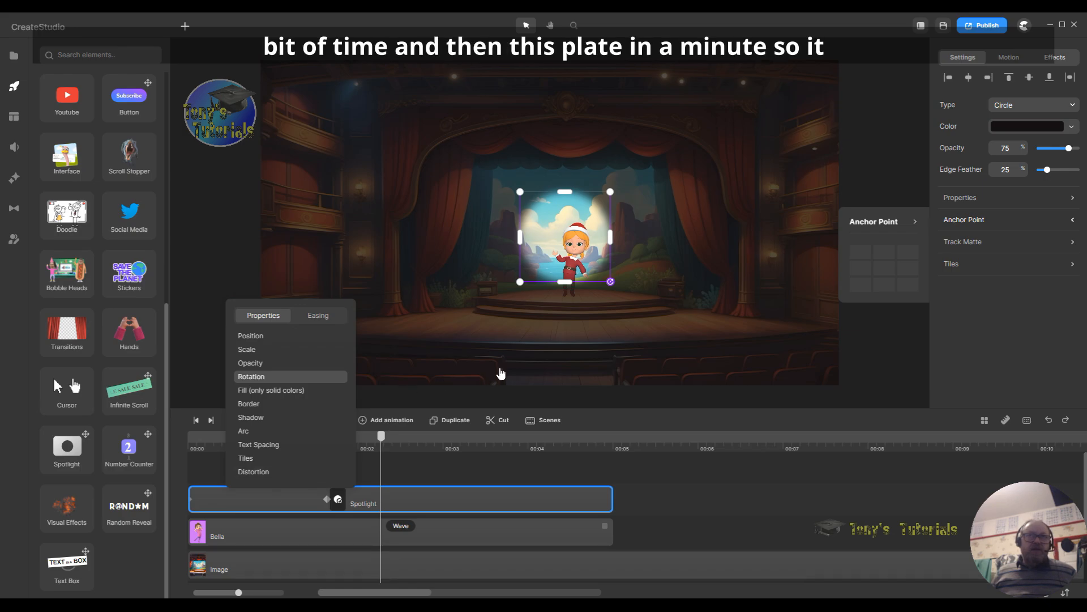
left_click(516, 379)
left_click(196, 420)
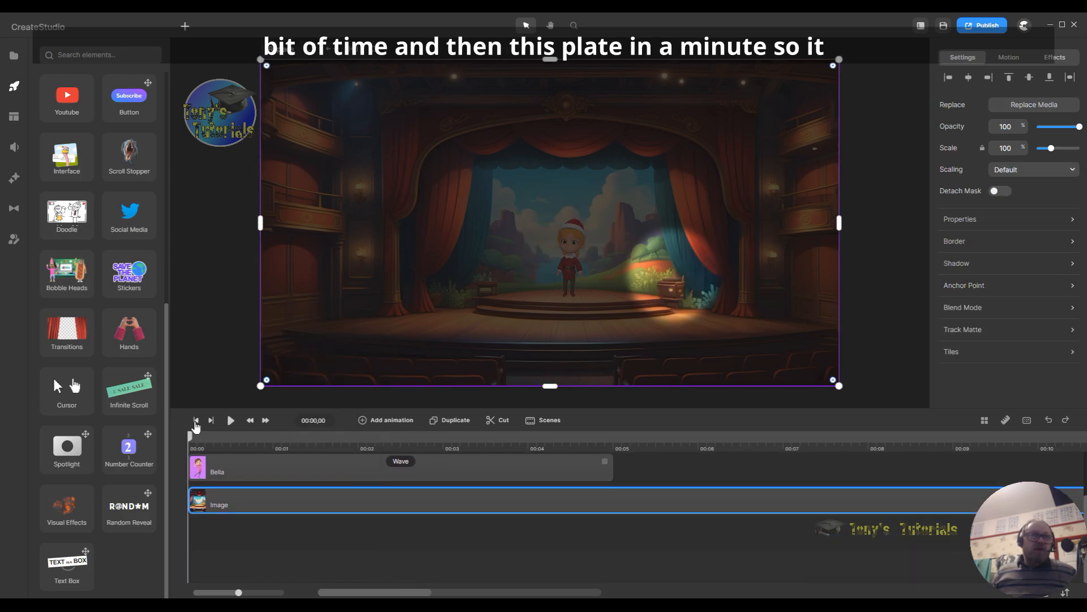
left_click(231, 421)
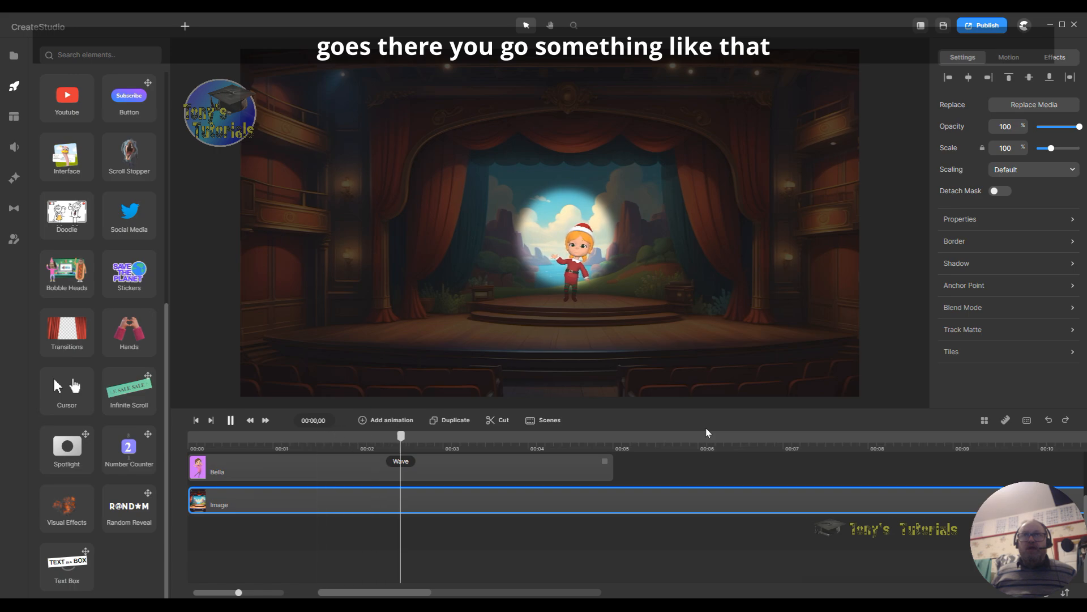
scroll(759, 460, "up", 2)
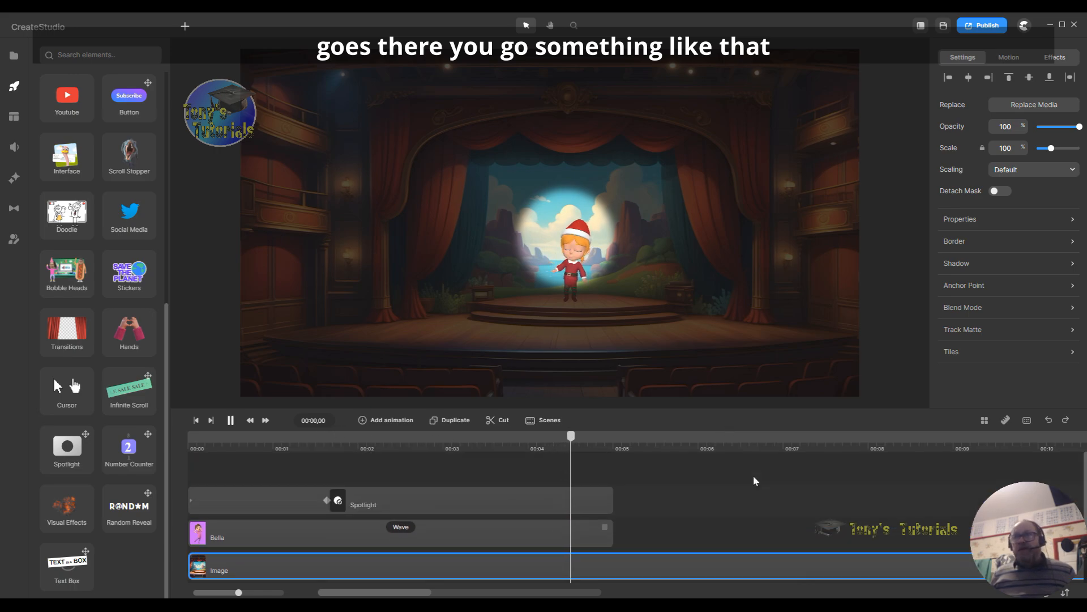
Step: Delete the spotlight's rotation animation and bring the playhead back near the start of the timeline
right_click(268, 503)
left_click(305, 489)
left_click_drag(746, 439, 191, 455)
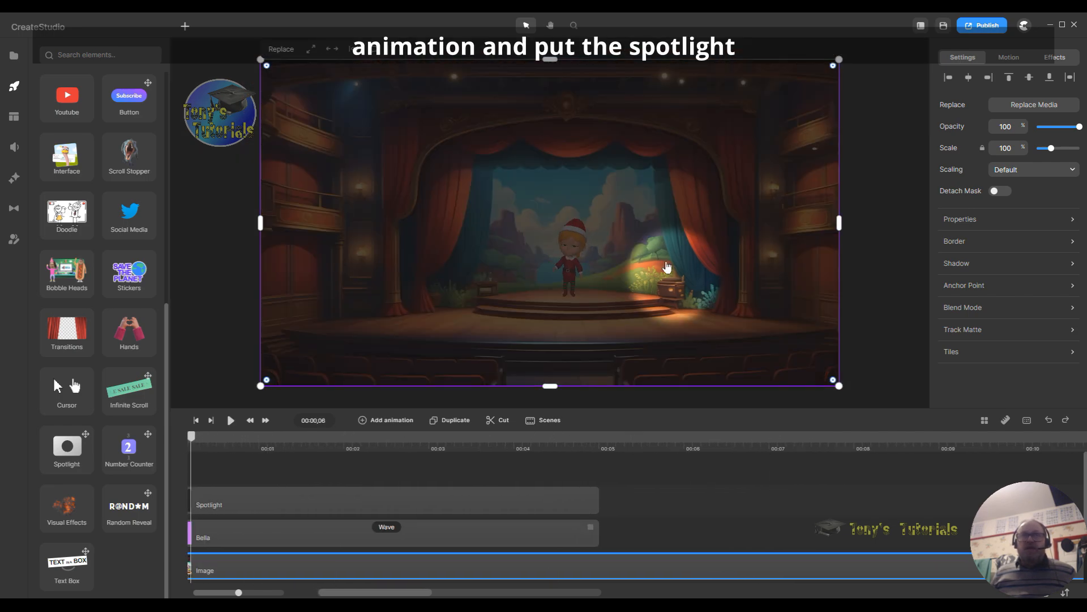
Step: Reset the circular spotlight's rotation to 0 degrees so it lights Bella again
left_click(678, 304)
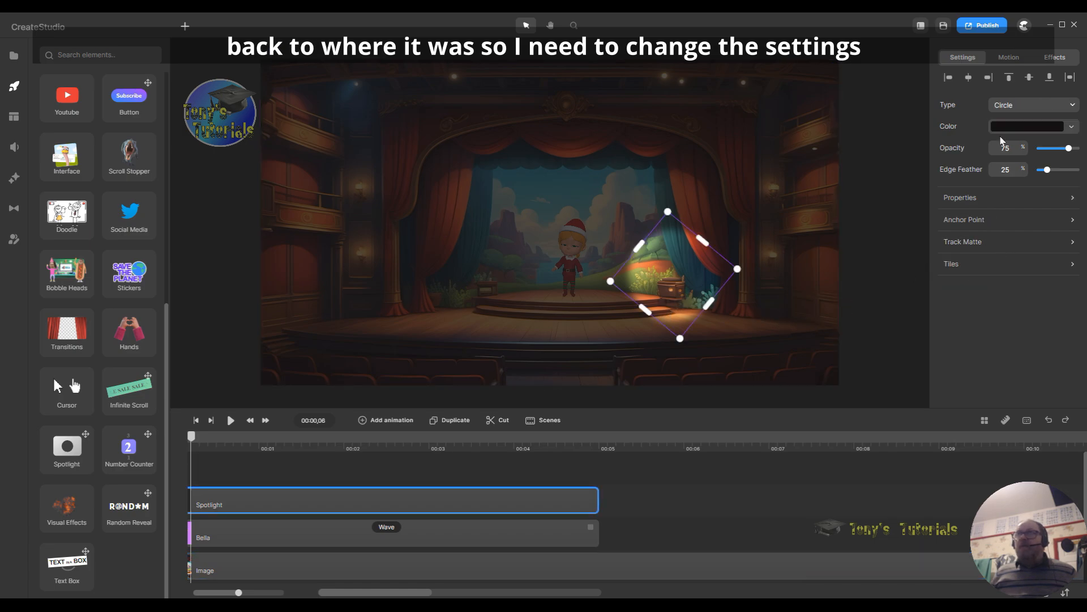
left_click(961, 198)
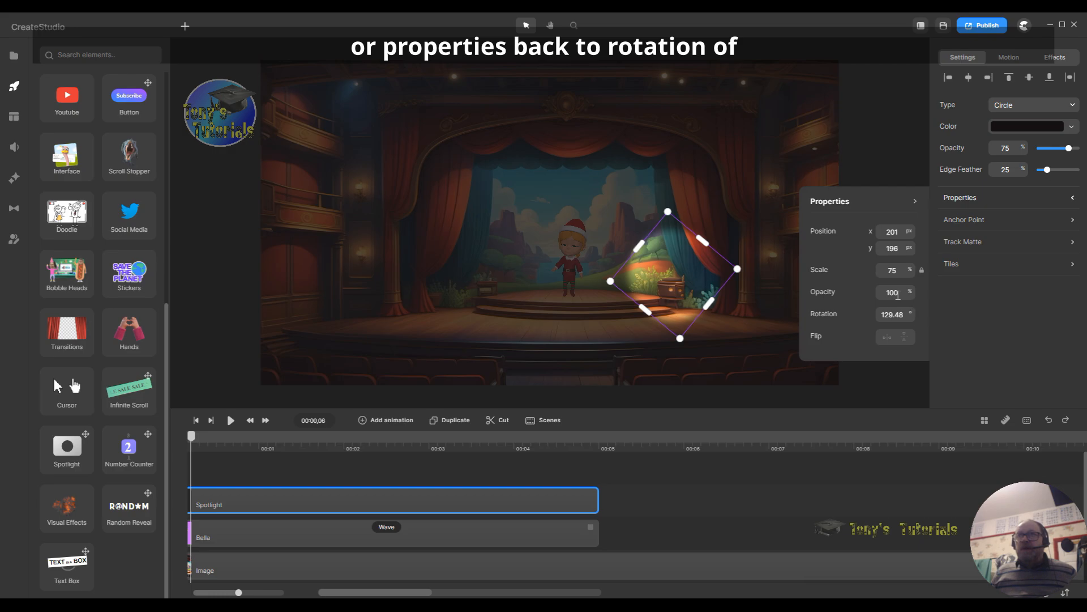
double_click(905, 316)
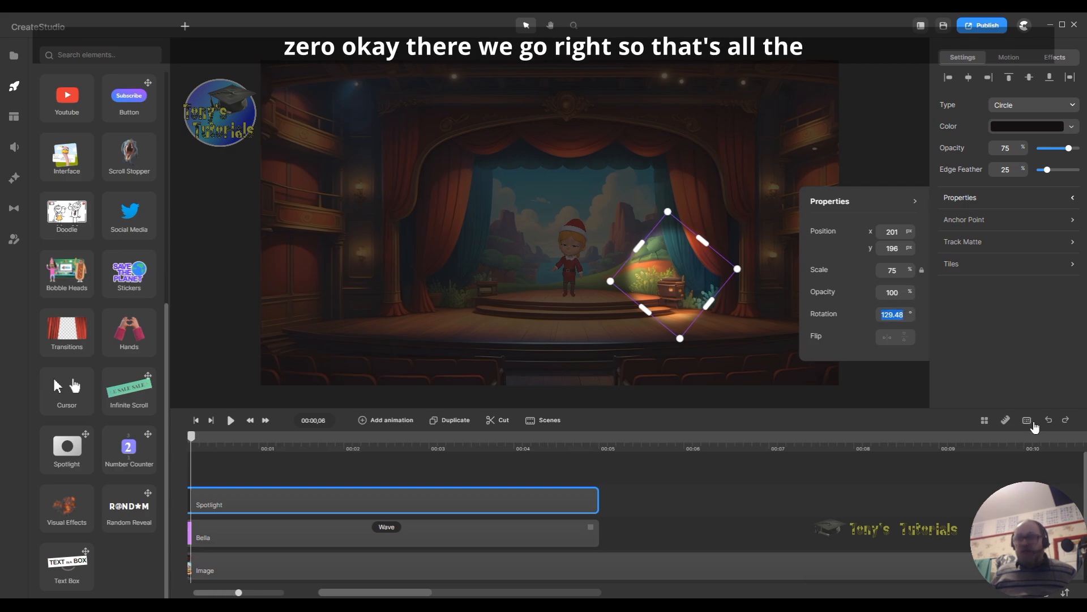
type("0")
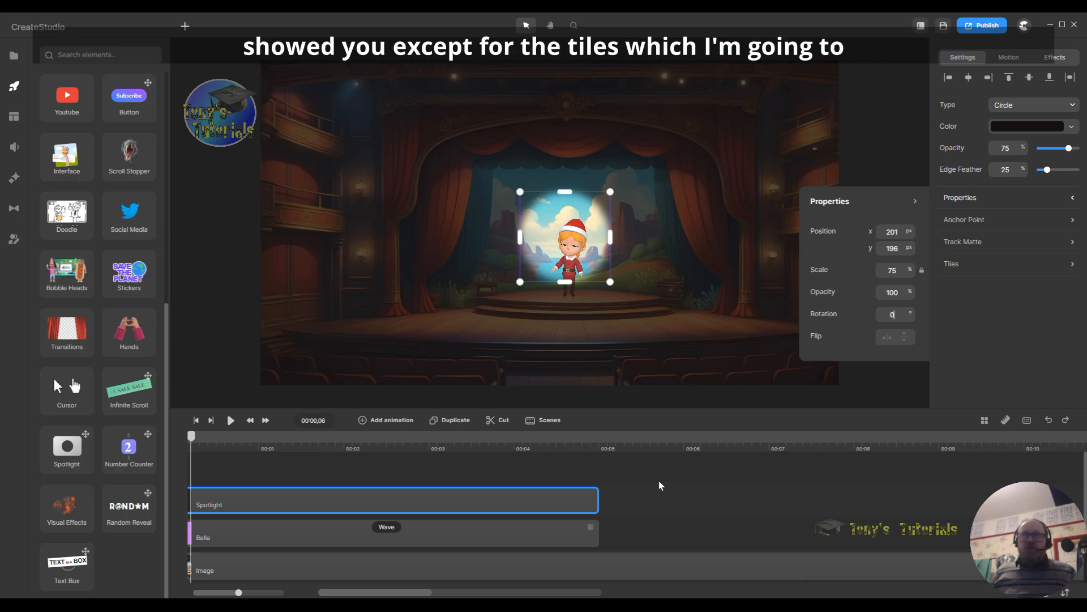
Step: Group the Spotlight and Bella layers together on the timeline
left_click_drag(649, 490, 444, 539)
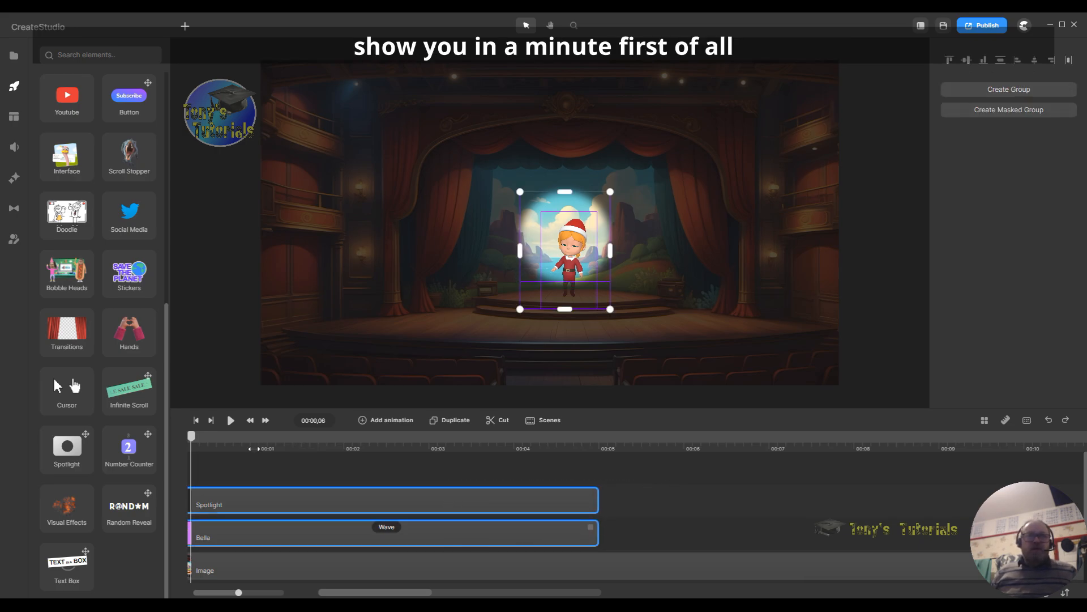
right_click(327, 506)
left_click(348, 454)
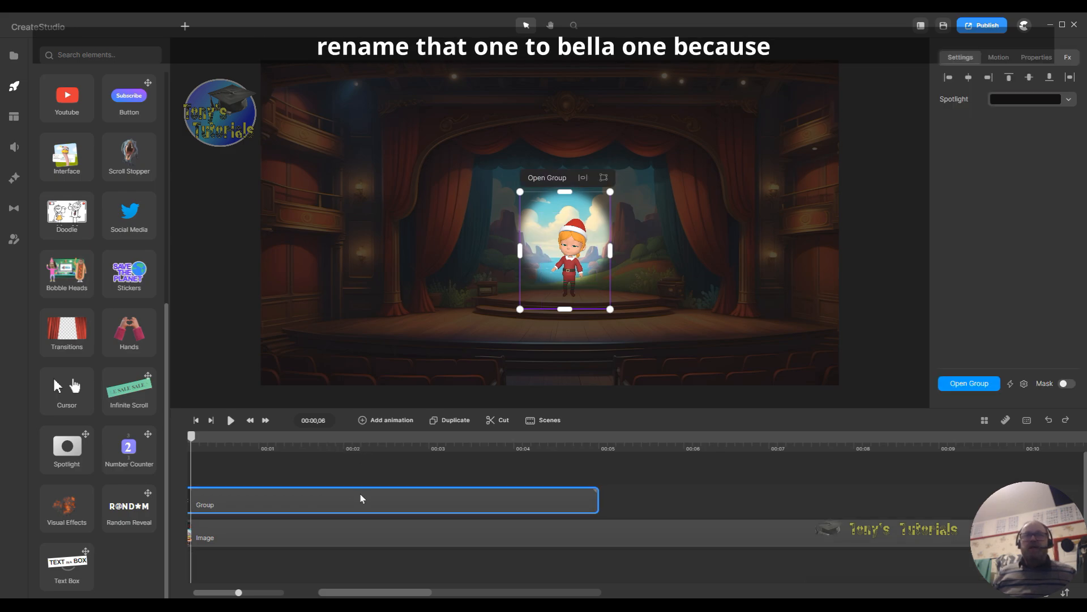
Step: Rename the group of the spotlight and the character as "Bella 1"
right_click(321, 504)
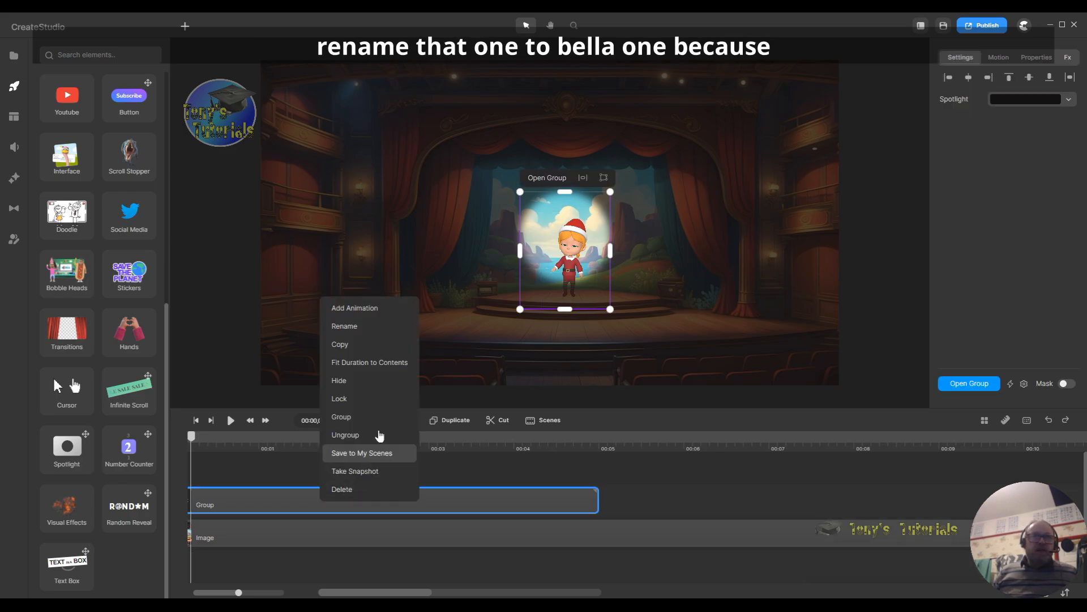
left_click(369, 328)
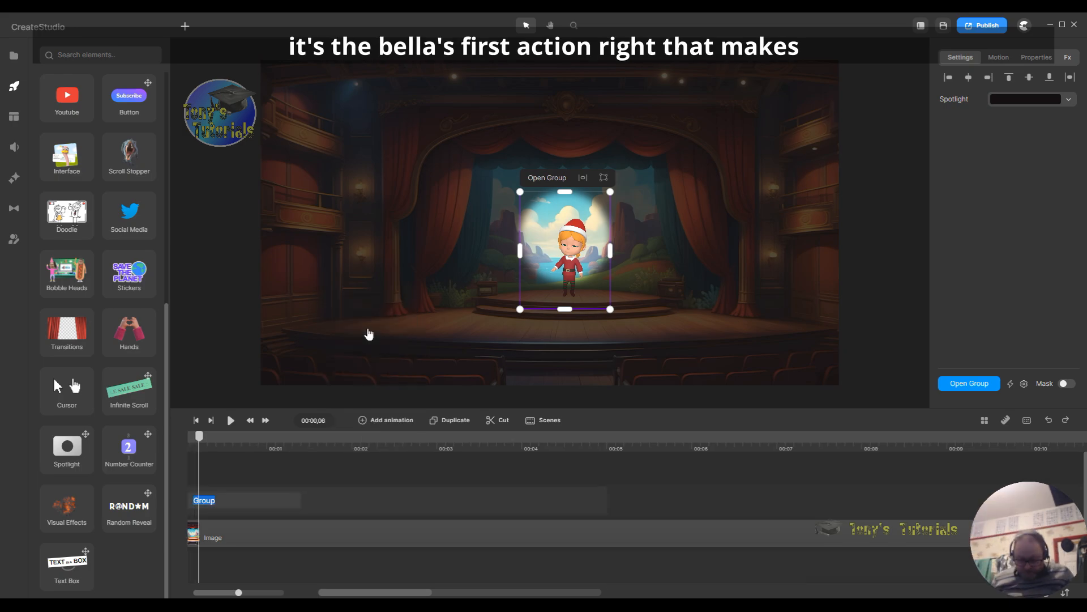
type("Bella 1")
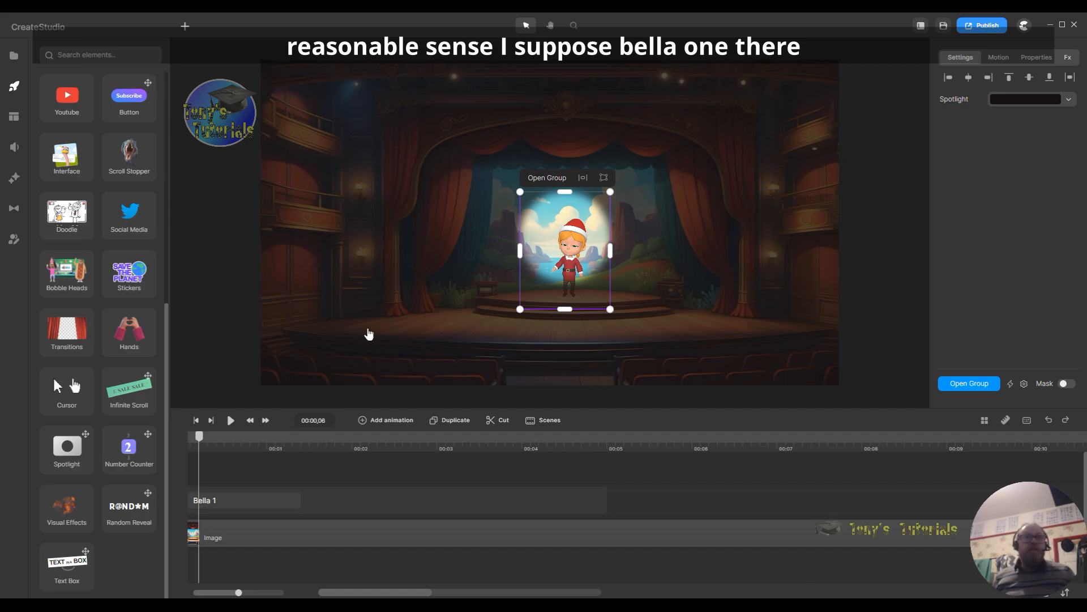
key("Return")
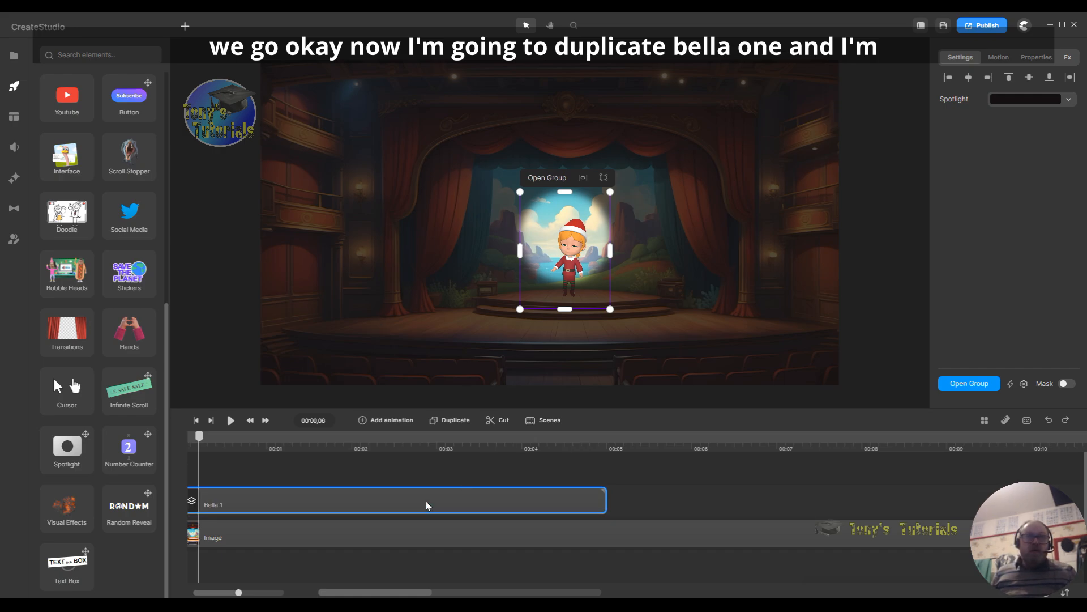
Step: Duplicate the Bella 1 group so the copy starts just before the original ends, and rename the copy "Bella 2"
left_click(454, 424)
left_click_drag(292, 496, 684, 509)
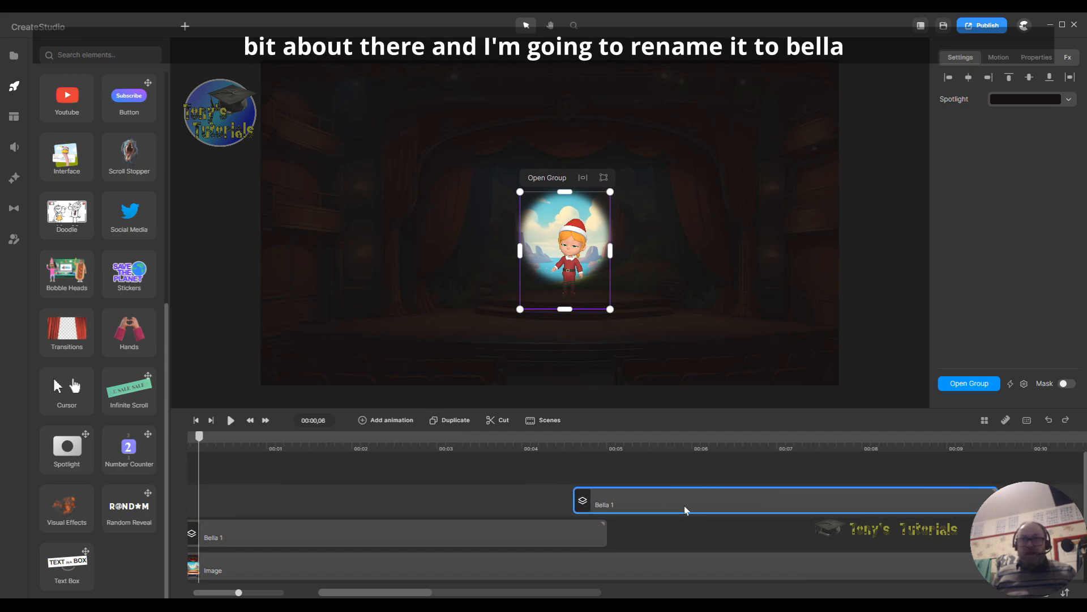
right_click(636, 497)
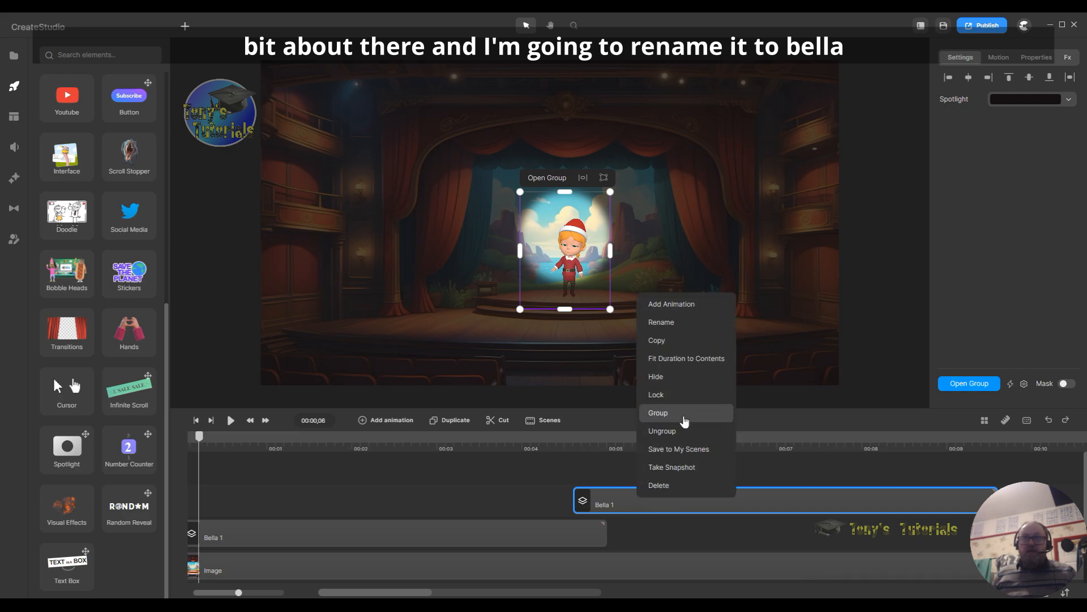
left_click(691, 324)
left_click(610, 502)
key("BackSpace")
type("2")
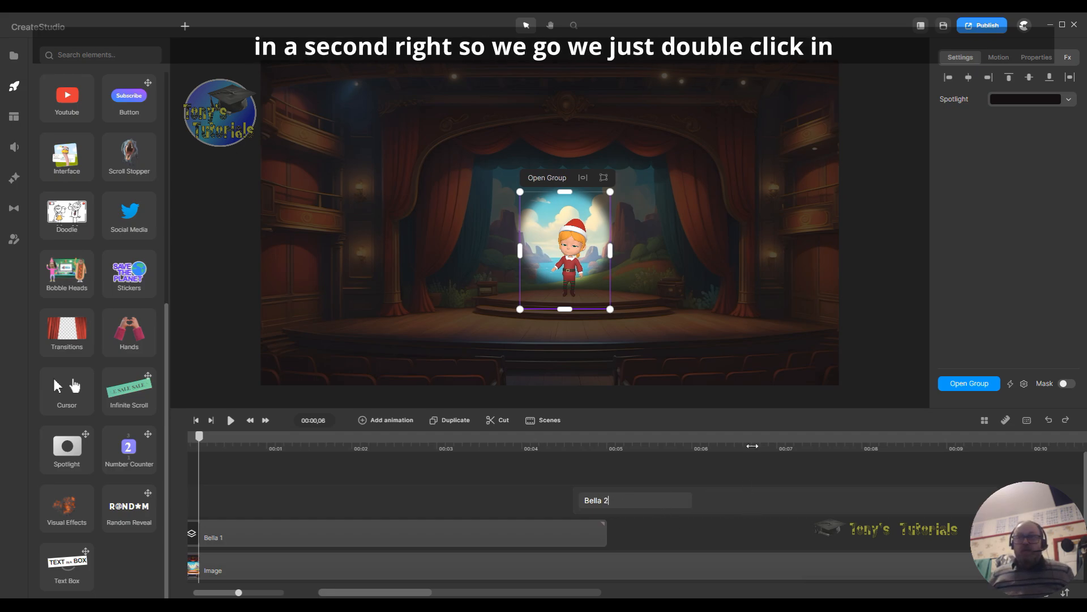
left_click(743, 468)
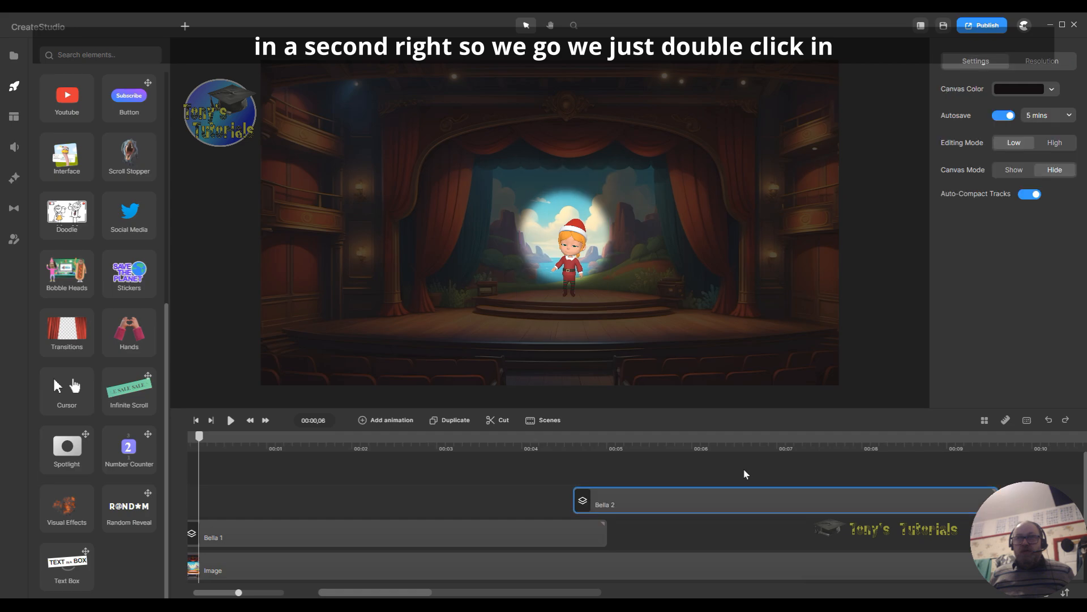
Step: Inside the Bella 2 group, change Bella's Wave action to Blows A Kiss and extend her layer to match the Spotlight's length
double_click(704, 506)
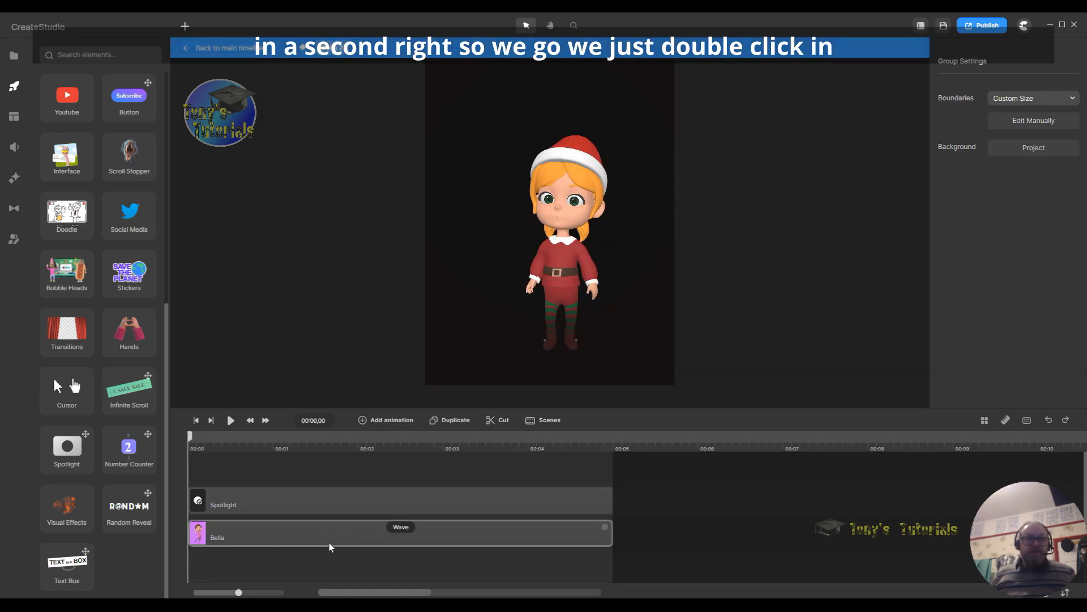
left_click(400, 528)
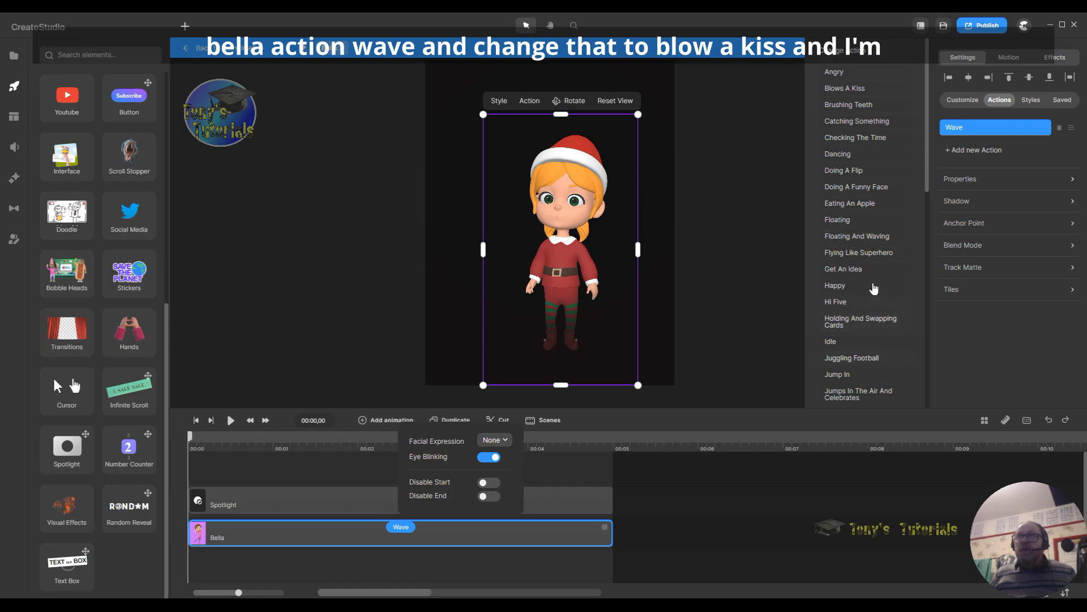
left_click(855, 90)
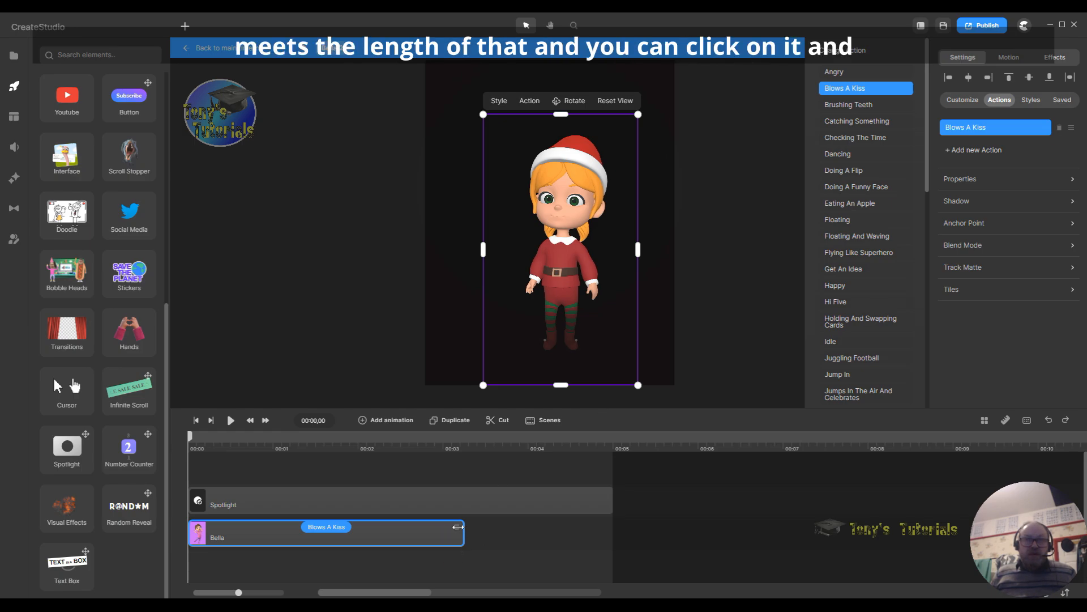
left_click_drag(458, 525, 606, 526)
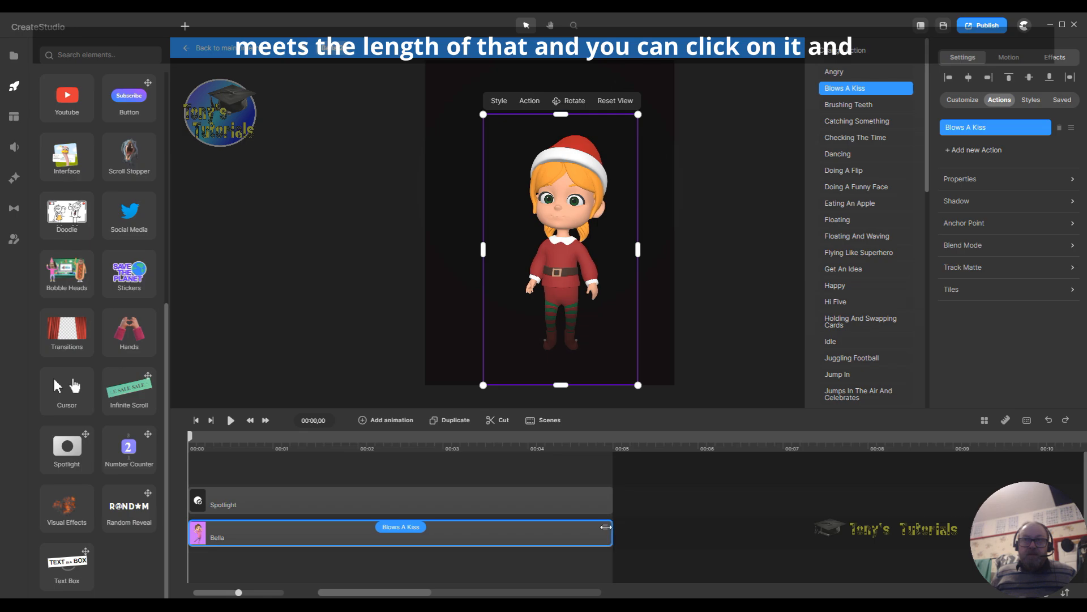
Step: Set the facial expression of Bella's Blows A Kiss action to Happy and return to the main timeline
left_click(396, 528)
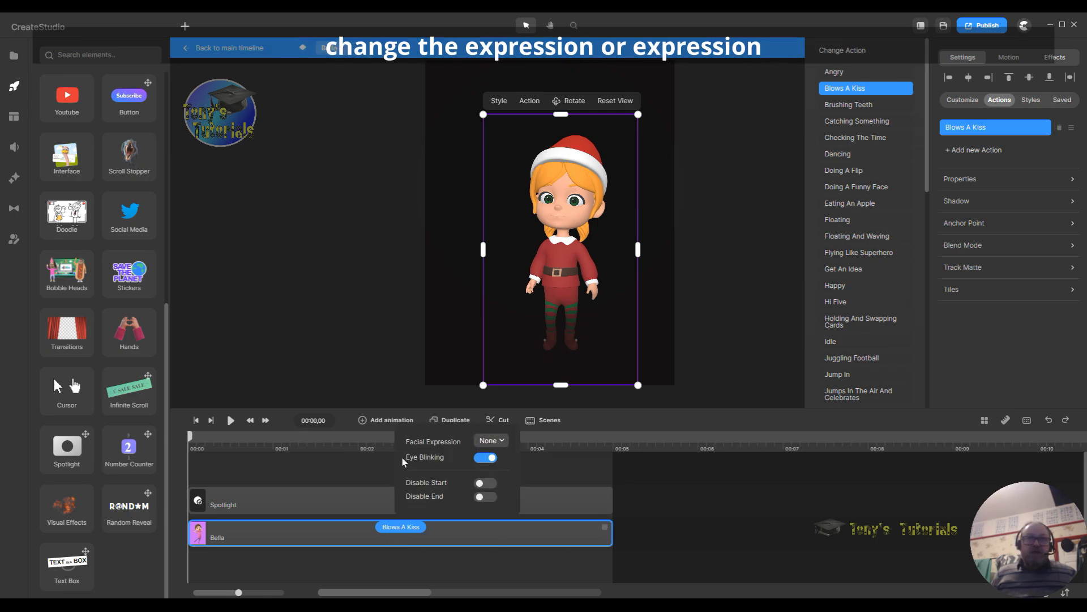
left_click(503, 441)
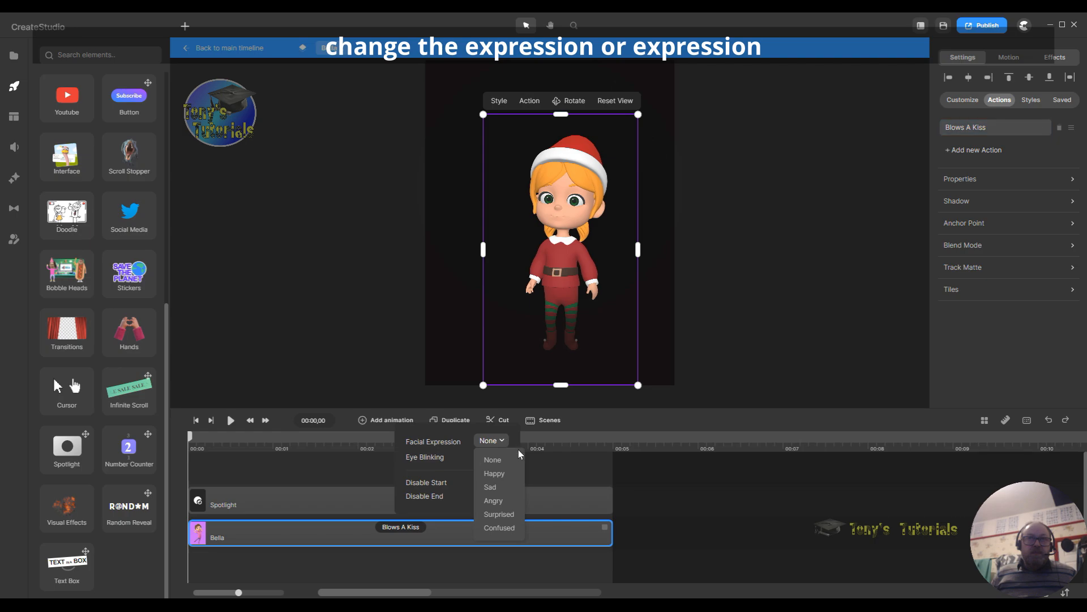
left_click(499, 476)
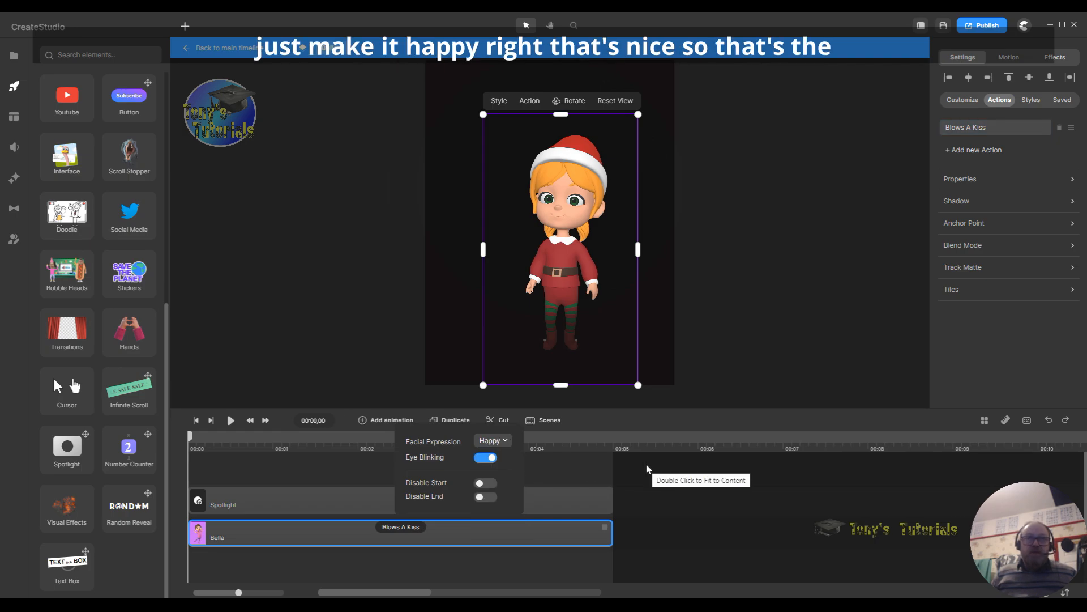
left_click(763, 499)
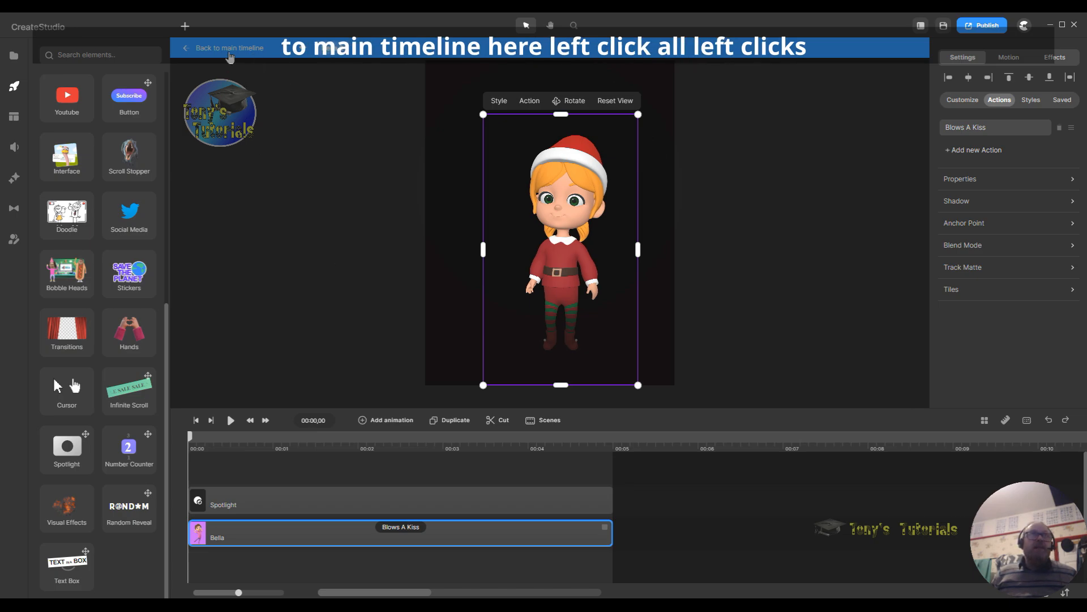
left_click(196, 55)
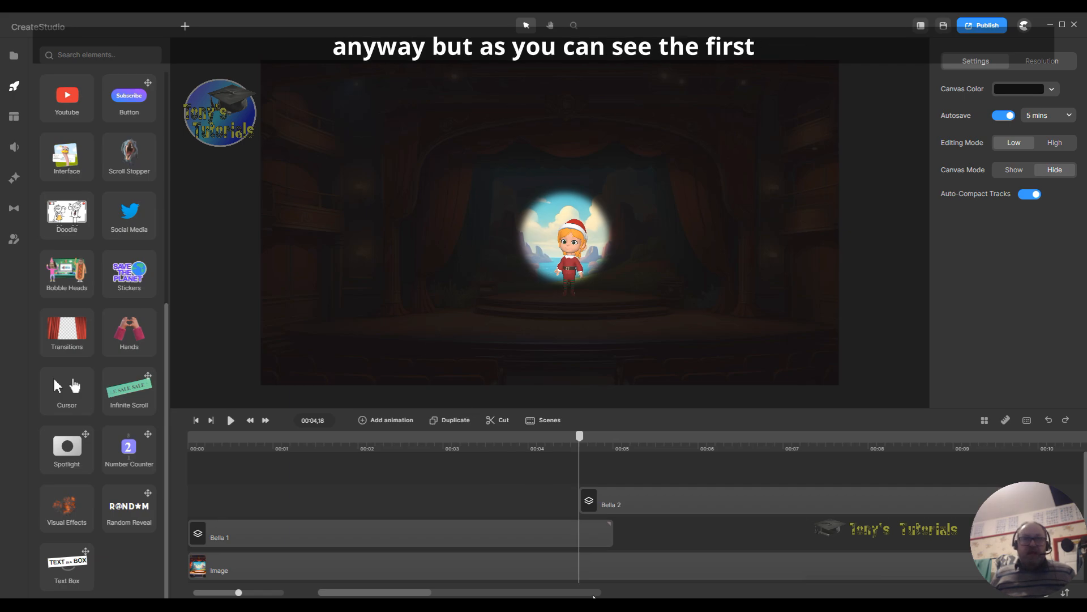
Step: Shift the Bella 2 group slightly earlier so it overlaps the end of Bella 1 a little more
left_click_drag(555, 437, 585, 464)
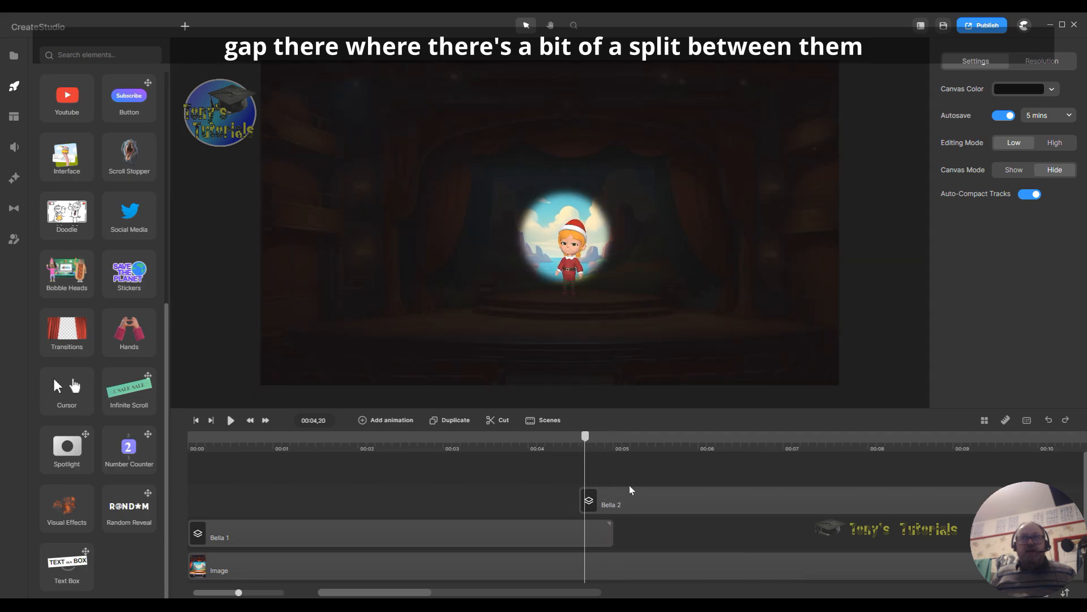
left_click(667, 501)
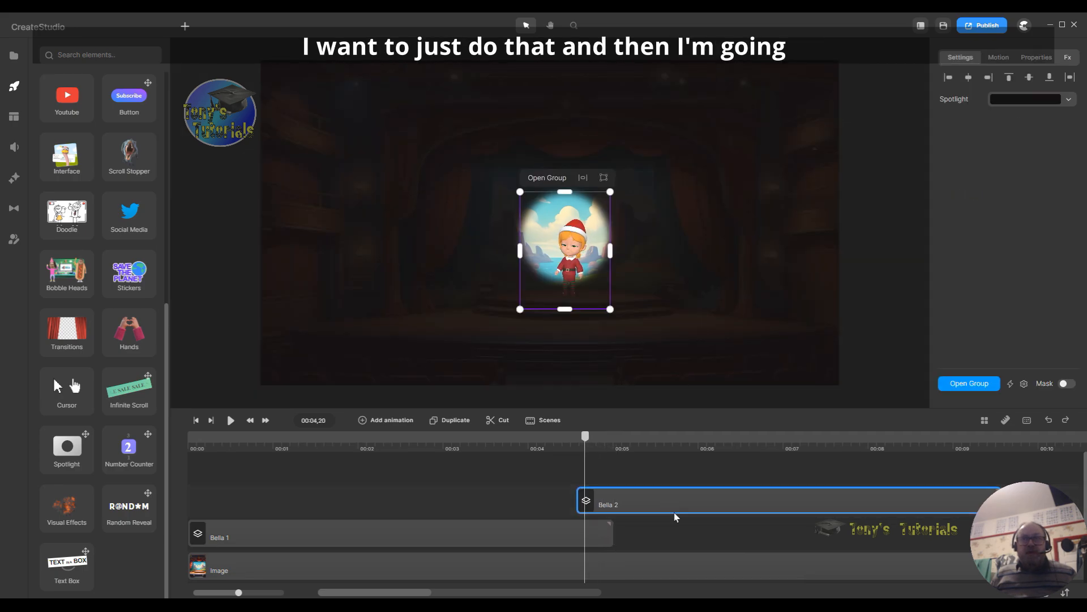
mouse_move(589, 442)
left_mouse_down()
mouse_move(558, 445)
mouse_move(605, 448)
mouse_move(589, 447)
left_mouse_up()
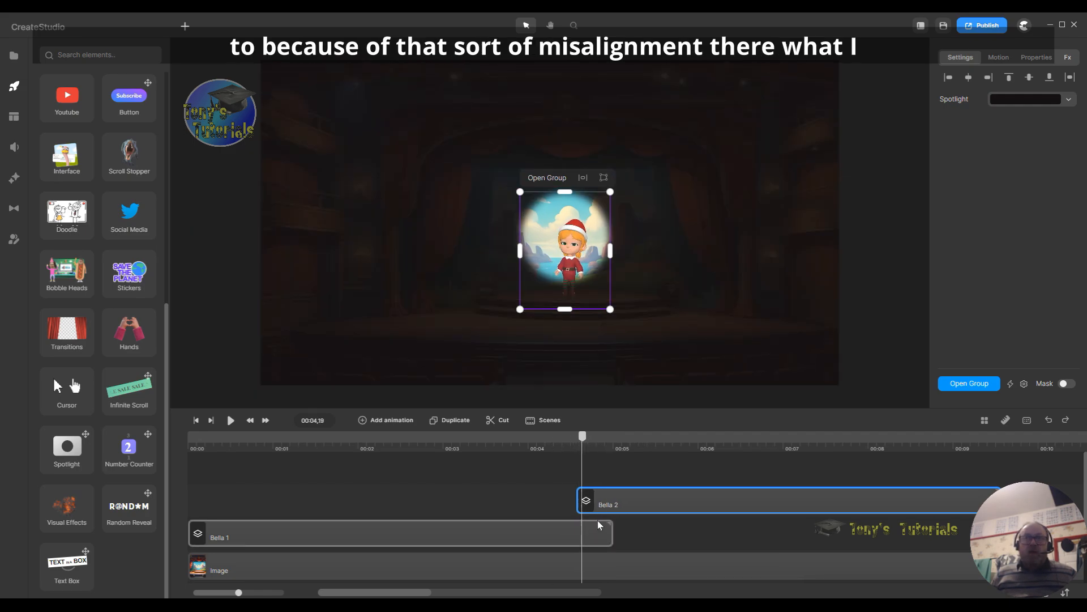
Step: Add a Fade transition at the overlap between the Bella 1 and Bella 2 groups
mouse_move(597, 518)
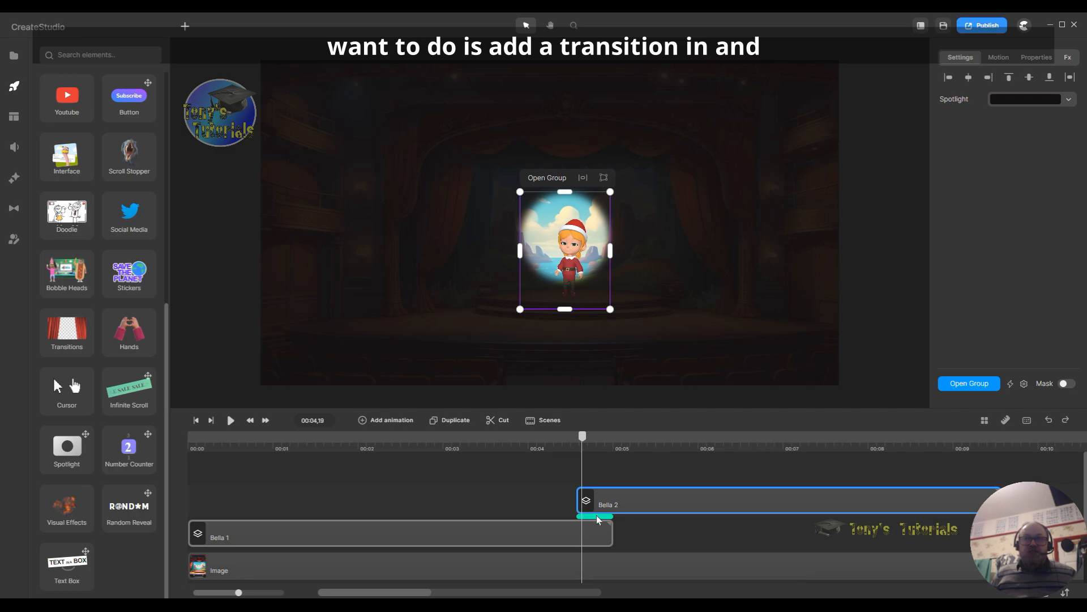
left_click(597, 516)
scroll(627, 408, "down", 3)
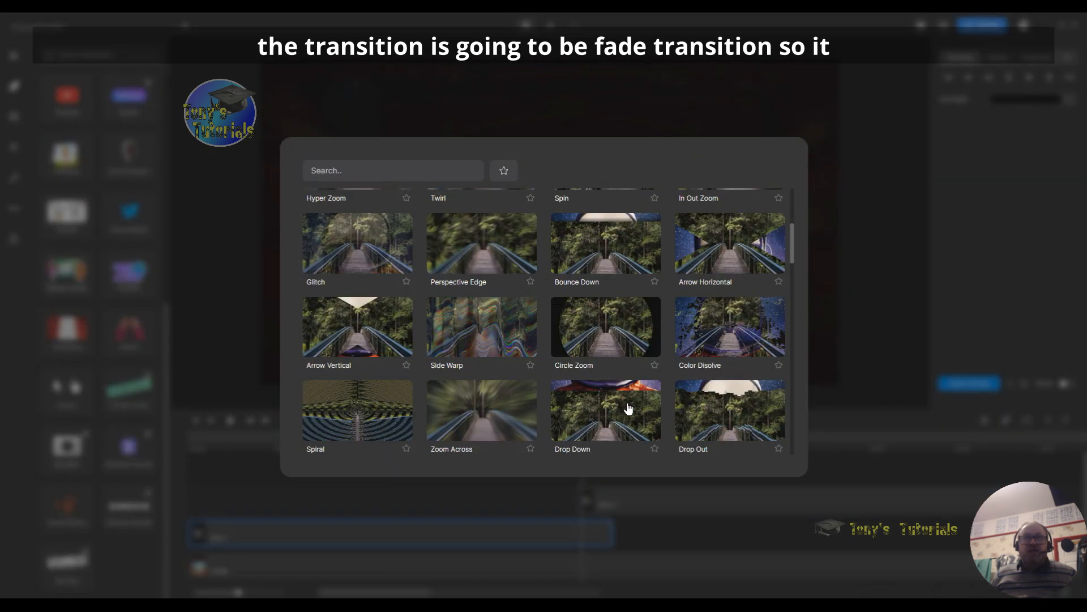
scroll(629, 405, "down", 10)
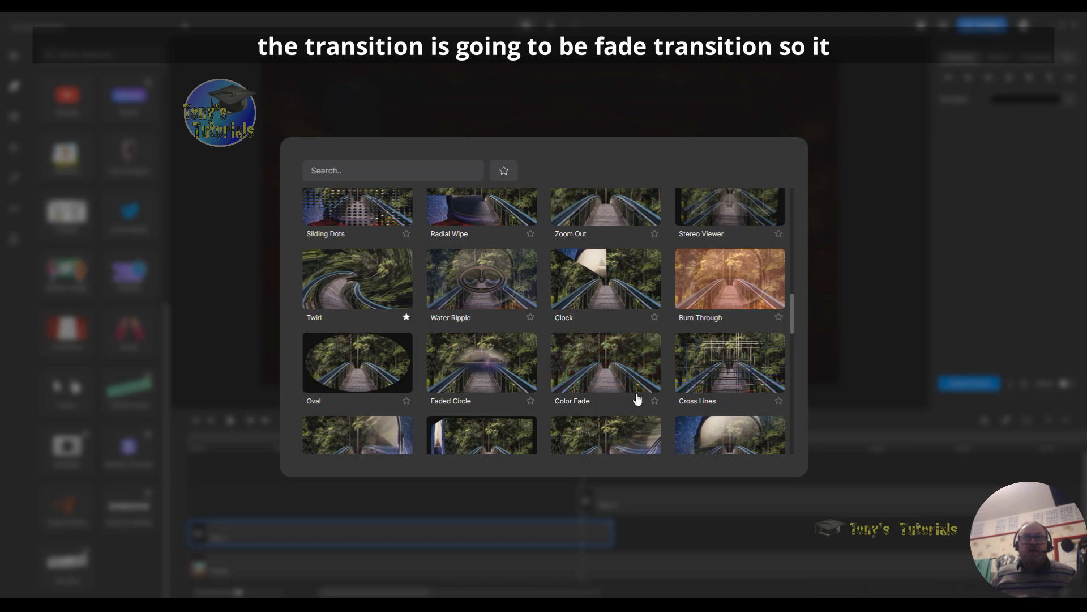
scroll(638, 399, "down", 5)
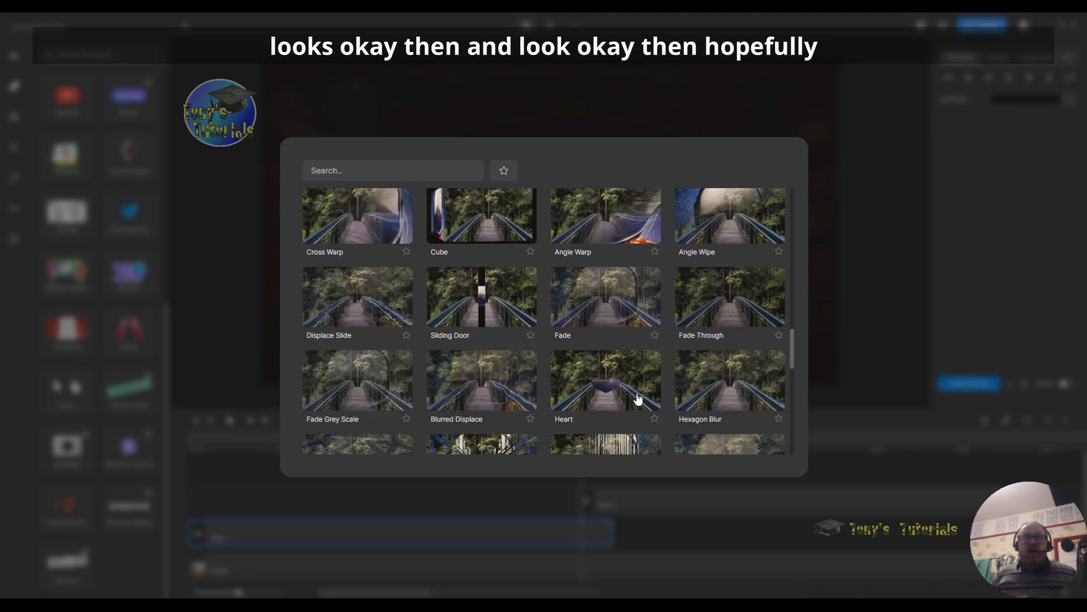
left_click(621, 313)
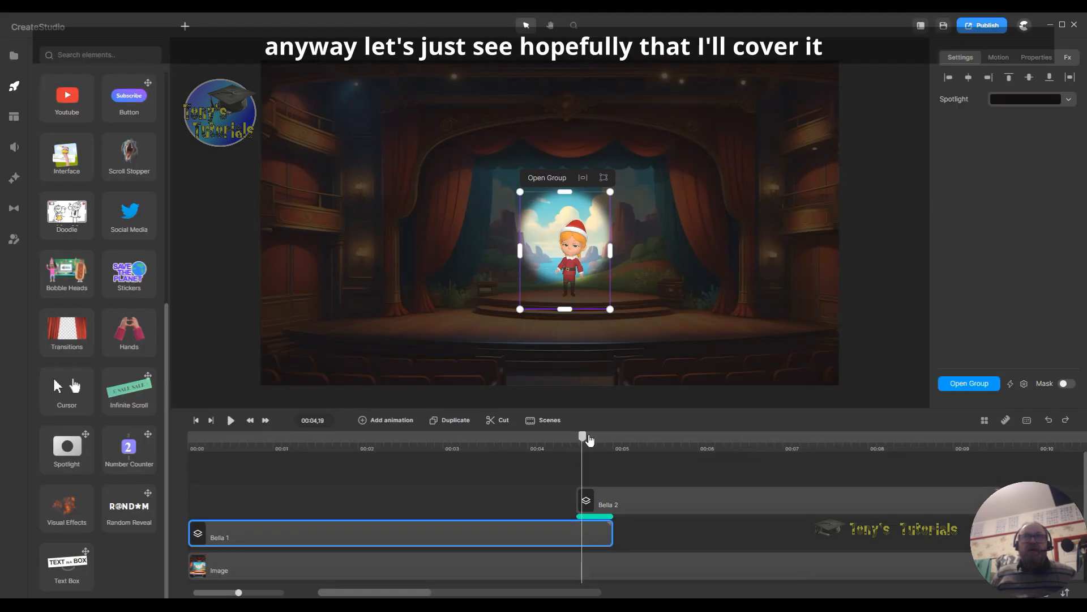
Step: Play the scene from the beginning to check the transition from Bella 1 to Bella 2
left_click(498, 436)
left_click(196, 419)
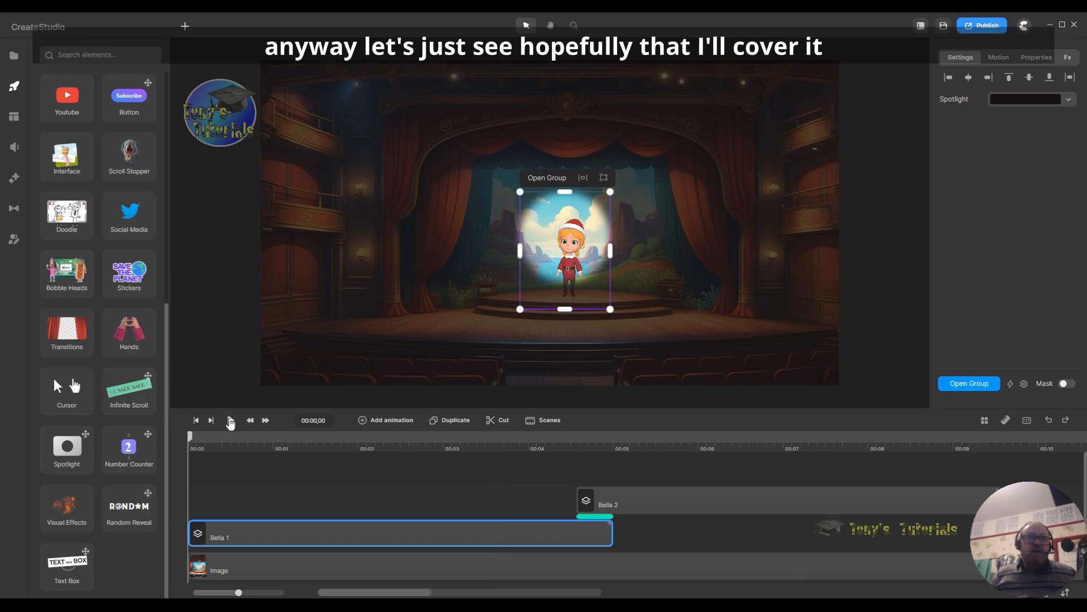
left_click(230, 420)
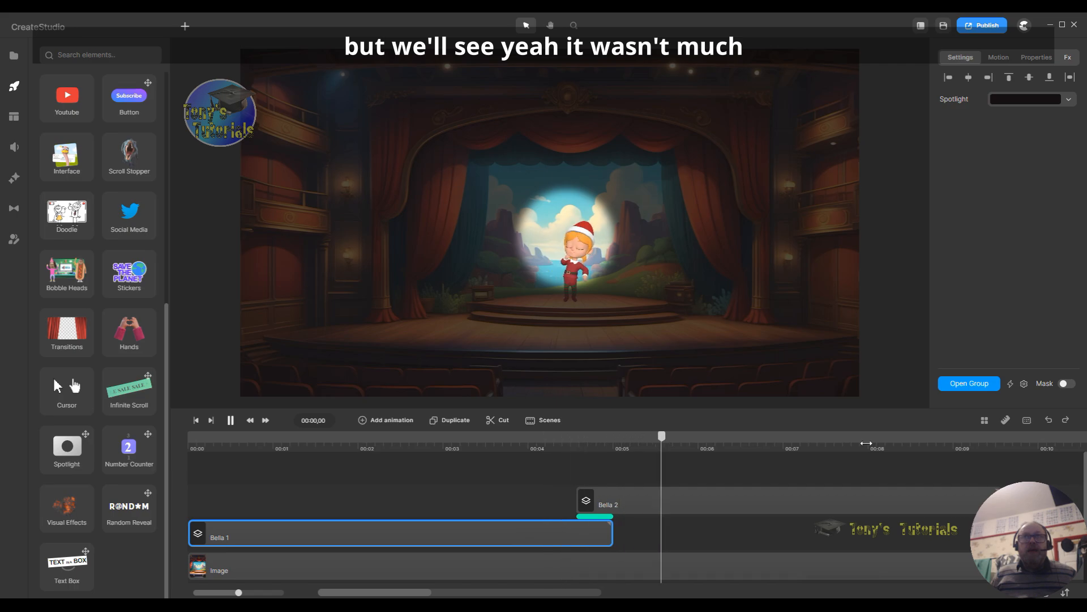
Step: Shift the Bella 2 group slightly later to shorten its overlap with Bella 1, and replay the transition
left_click_drag(659, 498, 690, 523)
left_click(569, 439)
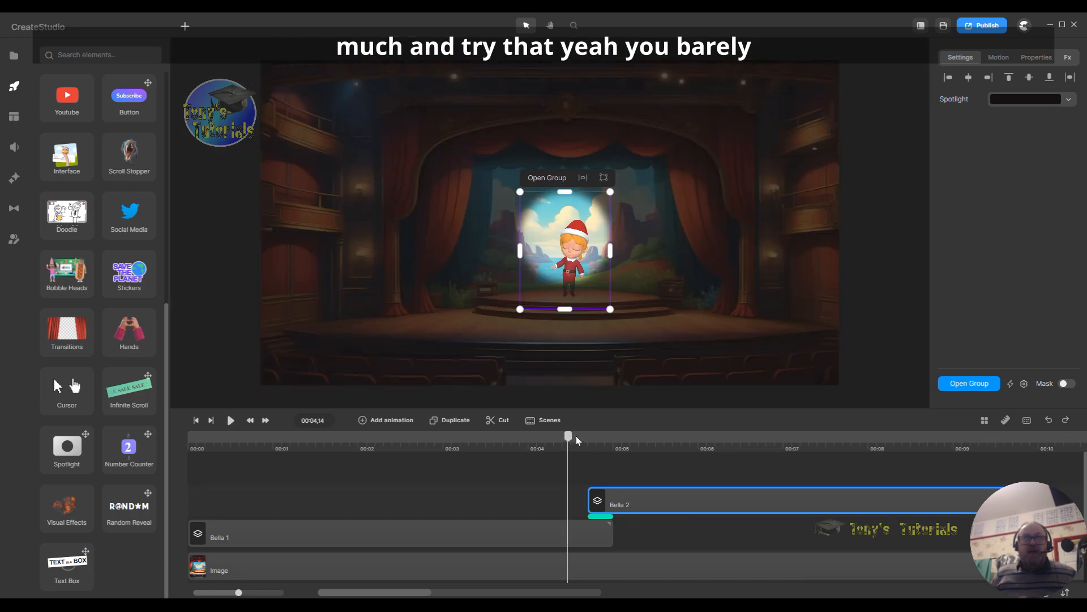
left_click(229, 420)
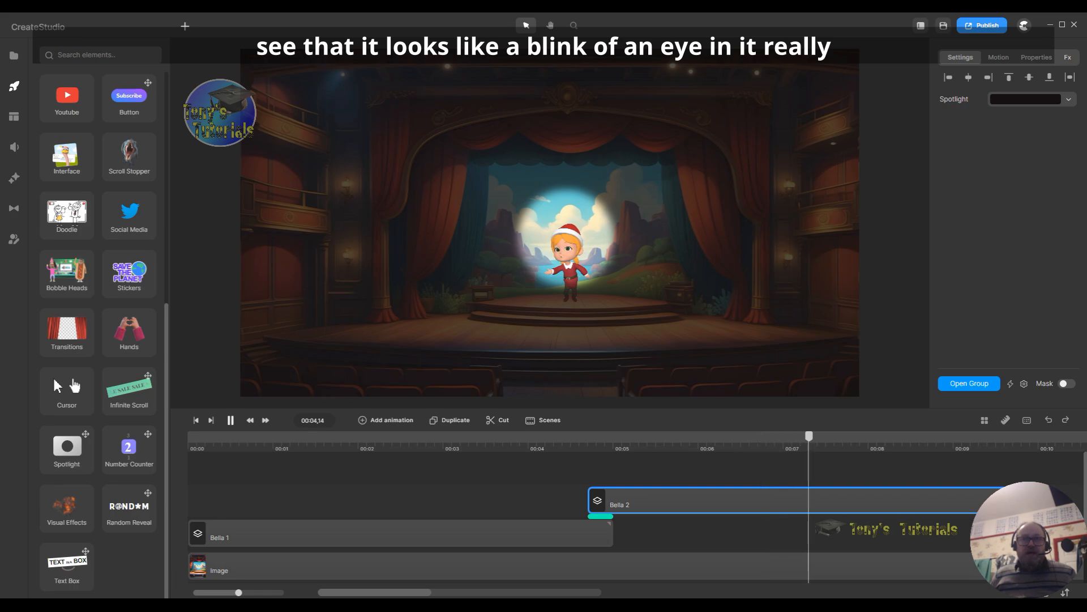
Step: Duplicate the Bella 2 group and place the copy so it slightly overlaps the end of the original
left_click_drag(412, 594, 421, 593)
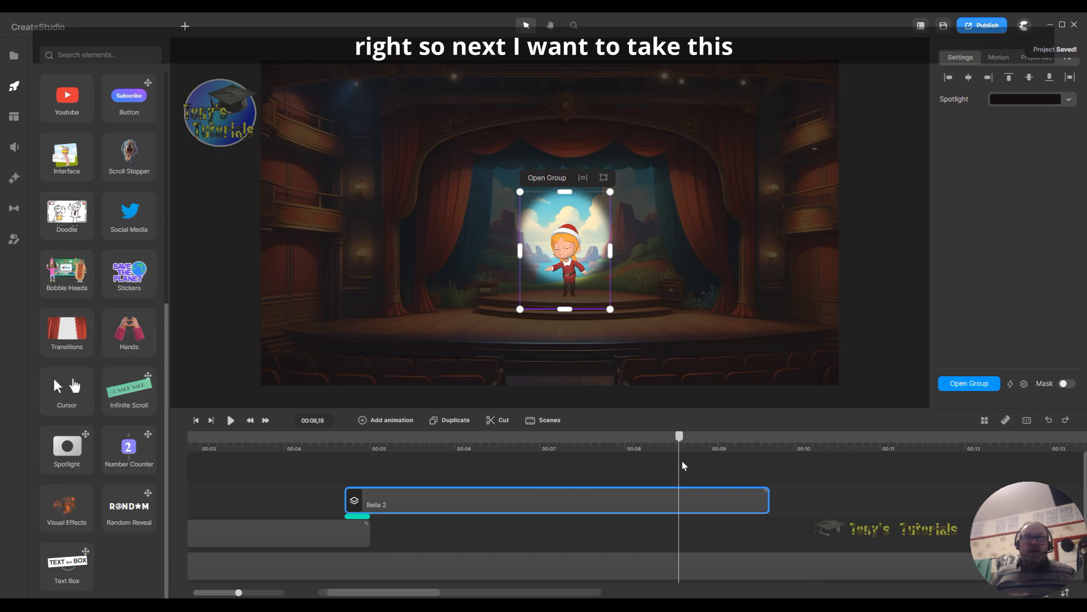
left_click_drag(679, 437, 558, 446)
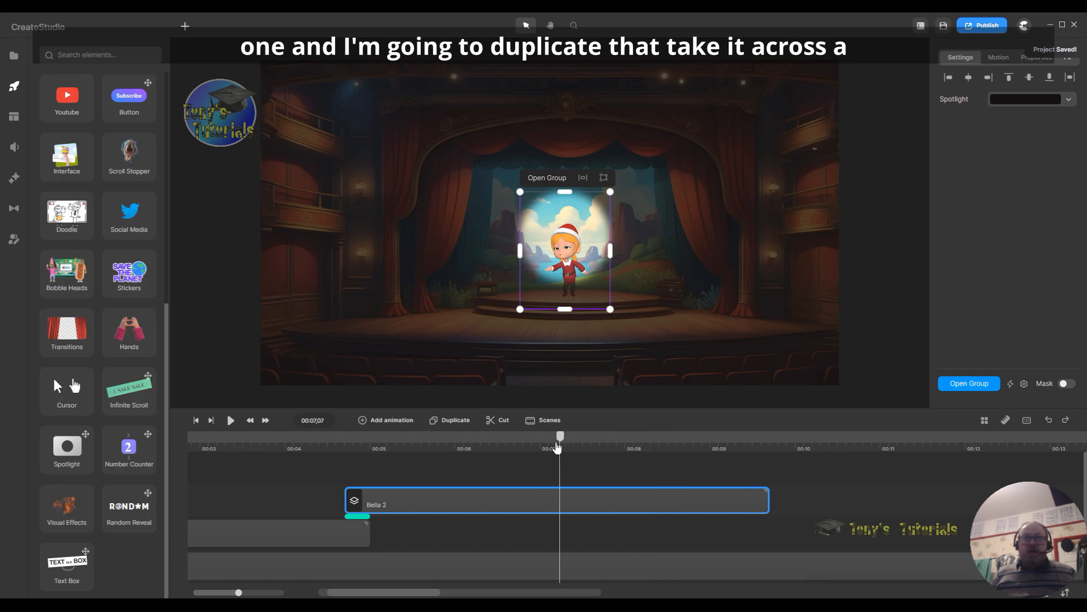
left_click(462, 422)
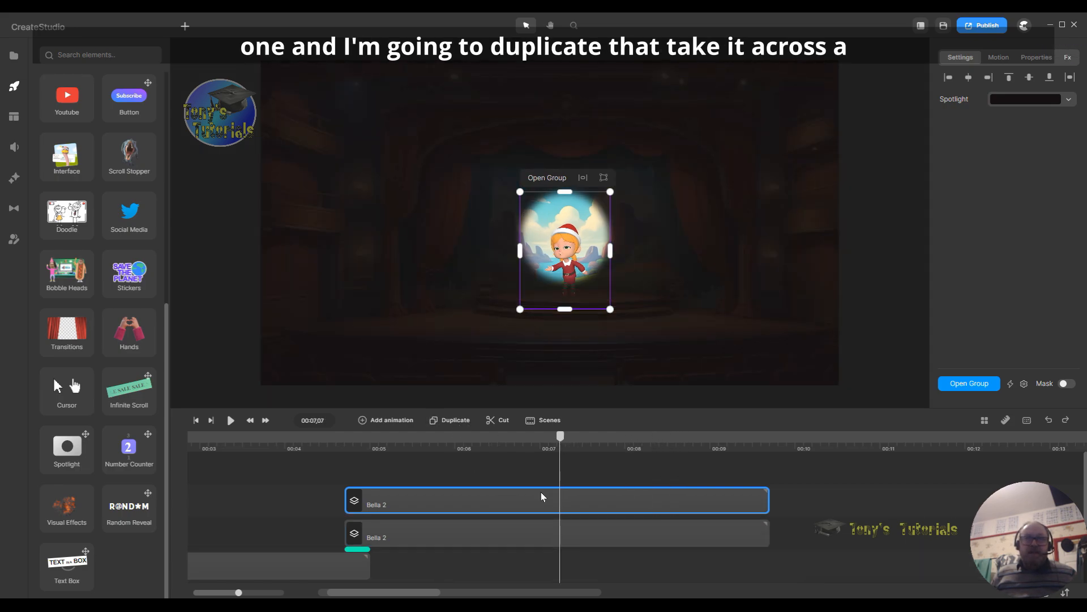
left_click_drag(497, 496, 842, 501)
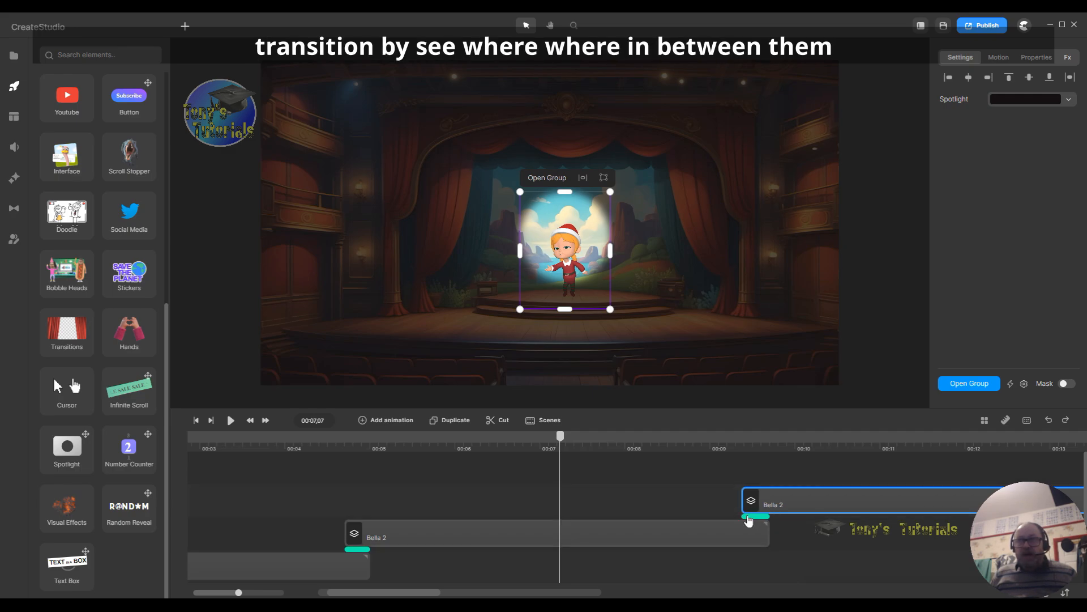
Step: Add a Fade transition at the overlap between Bella 2 and its copy
mouse_move(753, 524)
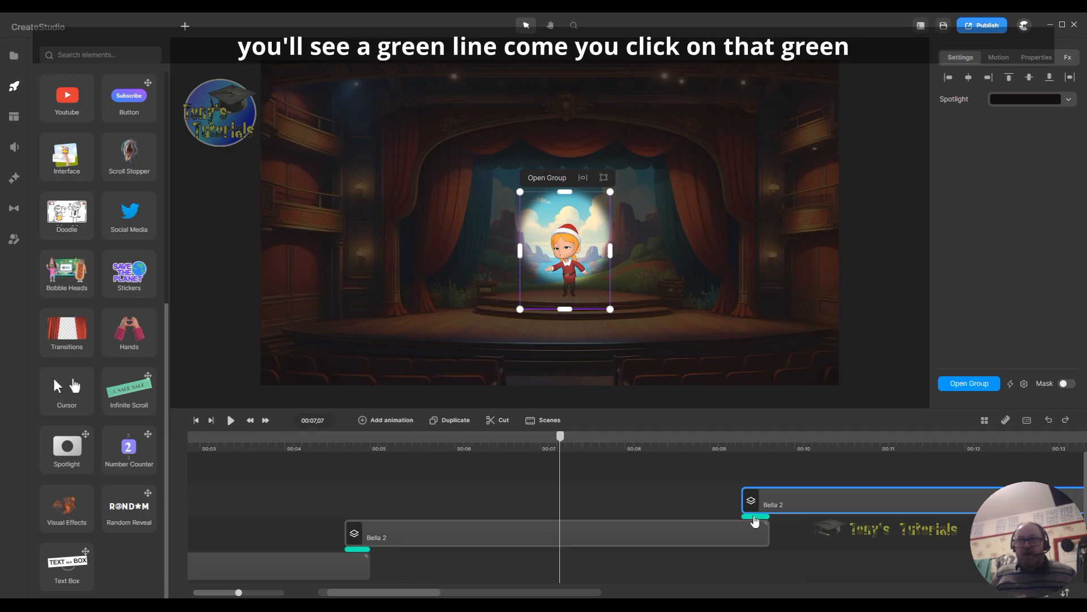
left_click(759, 516)
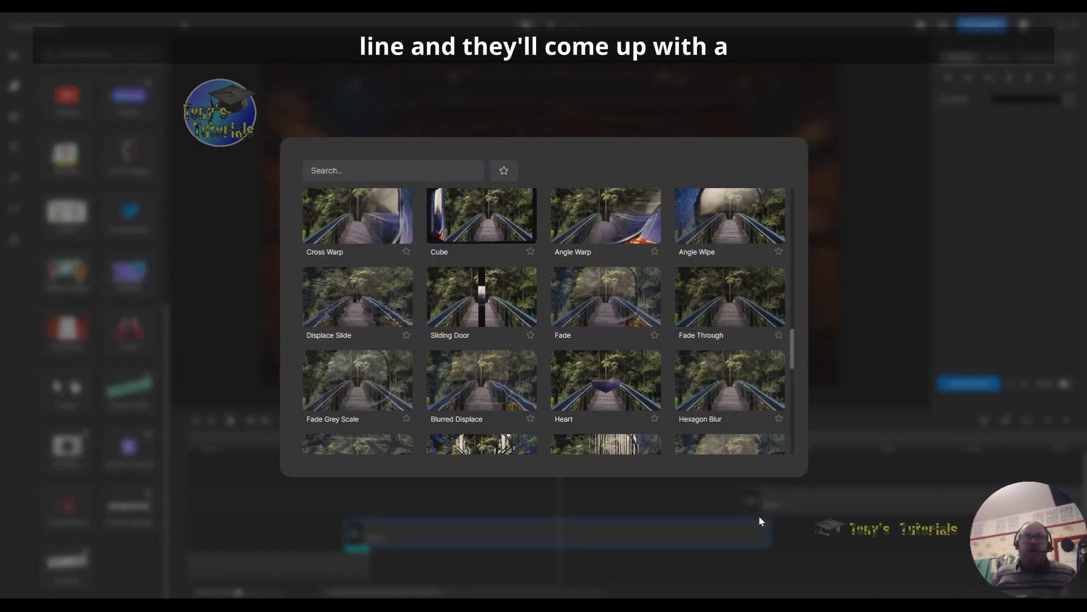
left_click(585, 298)
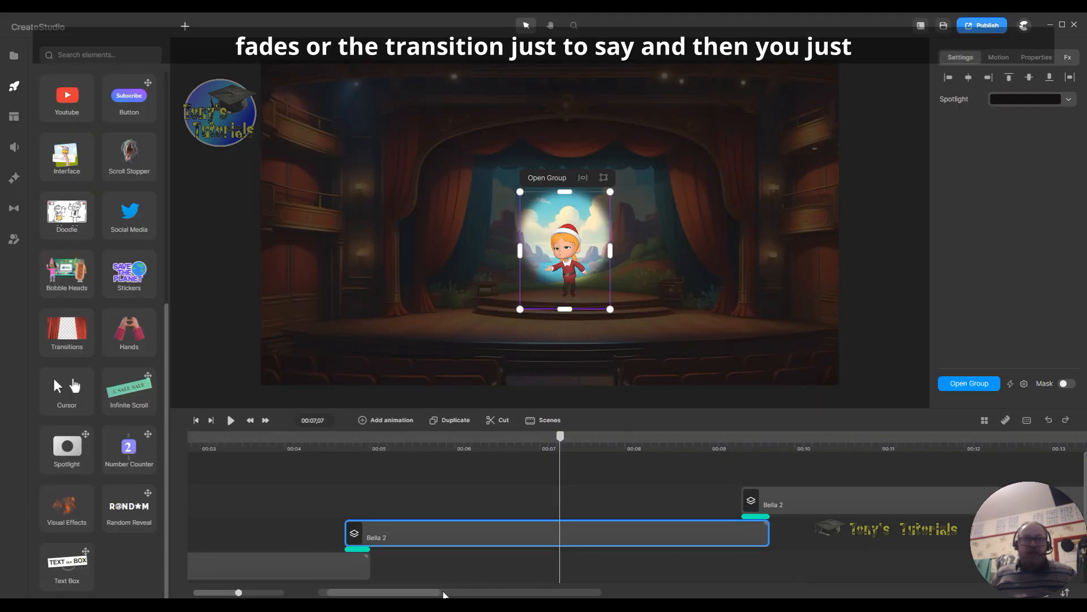
Step: Scrub the timeline across the overlap of the two Bella 2 groups to check the transition
left_click_drag(420, 595, 435, 596)
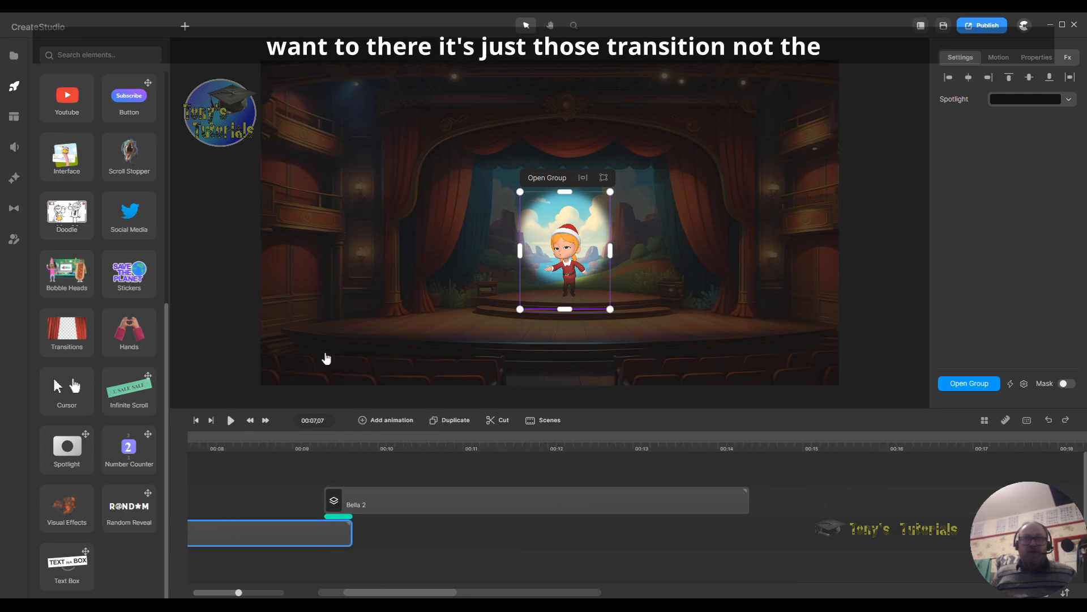
left_click(319, 437)
left_click_drag(320, 442, 386, 456)
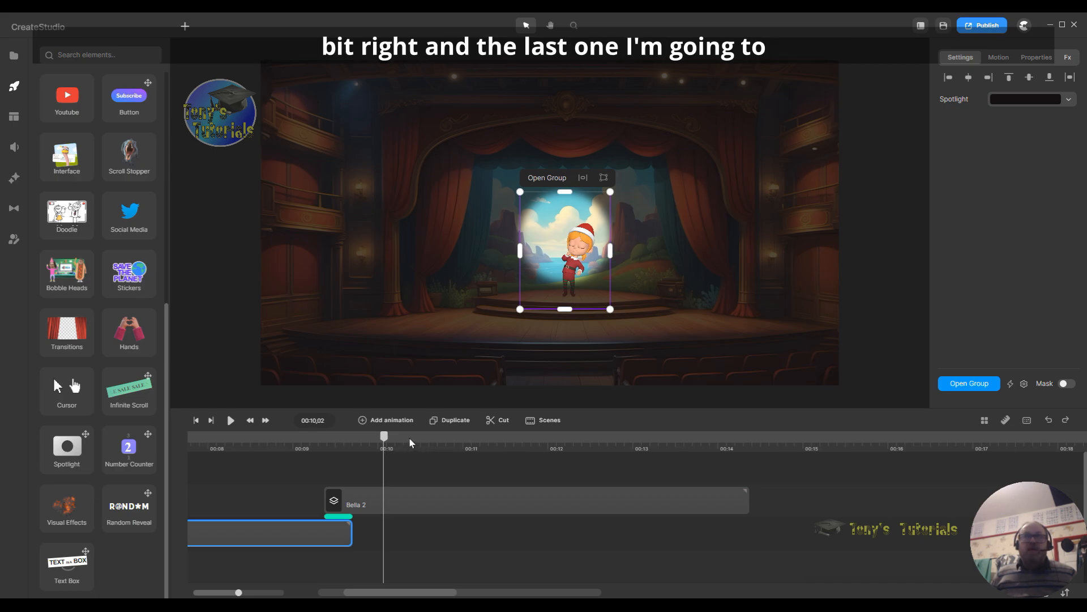
left_click_drag(384, 436, 412, 453)
Step: Rename the copied Bella 2 group on the upper track as Bella 3
left_click(426, 508)
right_click(429, 507)
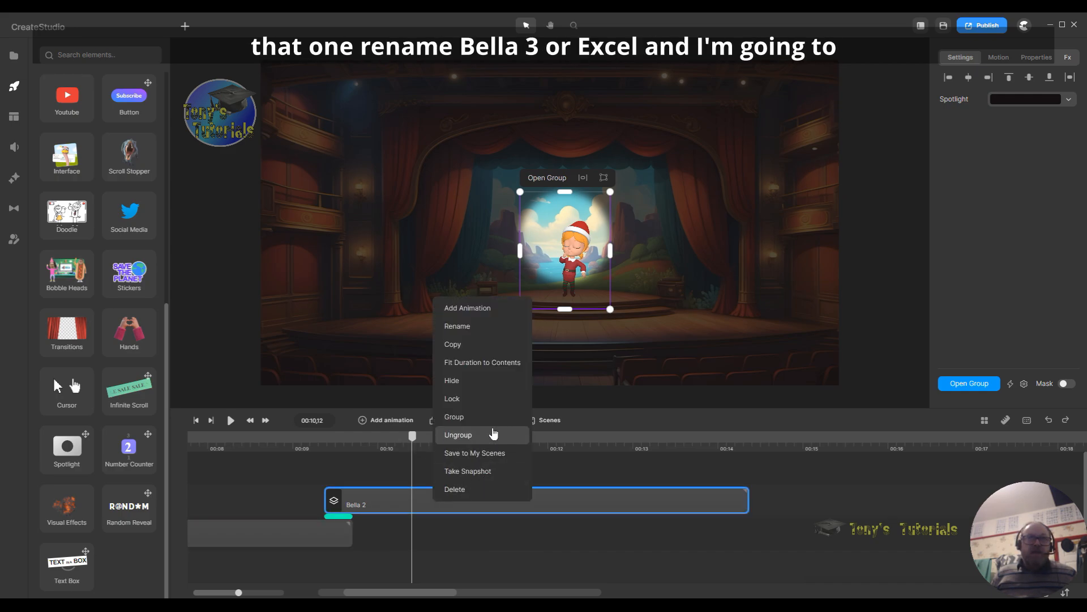
left_click(495, 327)
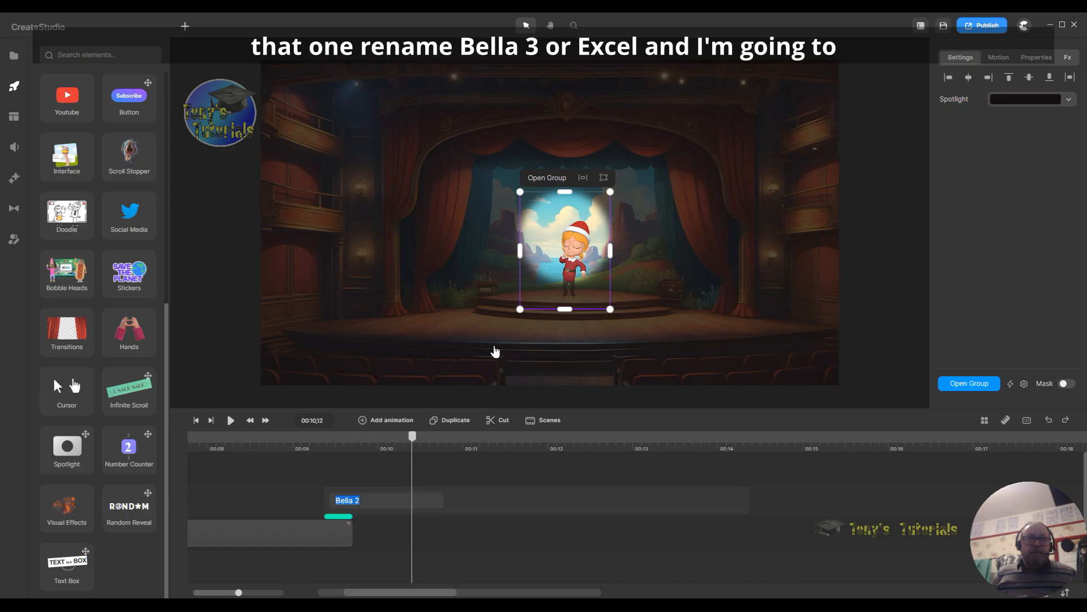
left_click(362, 501)
key("BackSpace")
type("3")
key("Return")
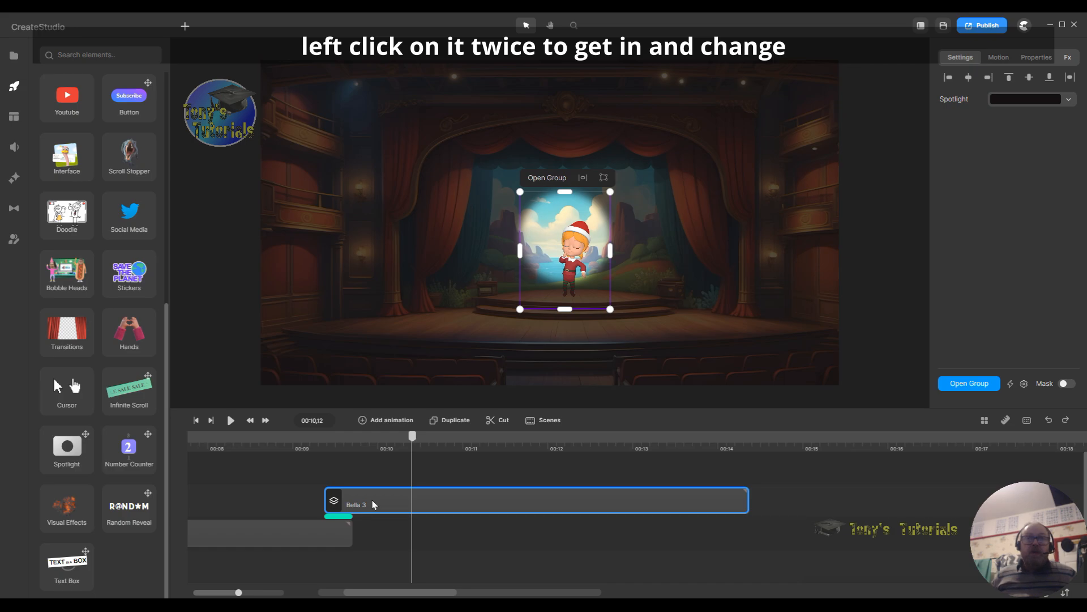
Step: Open the Bella 3 group and change Bella's action from Blows A Kiss to Eating An Apple
double_click(479, 497)
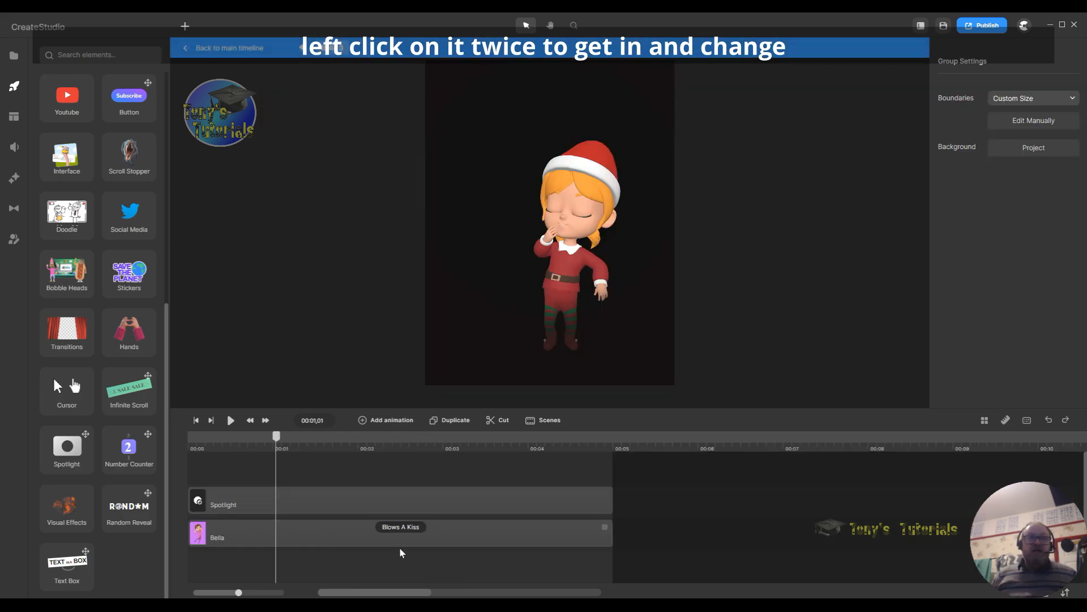
left_click(401, 526)
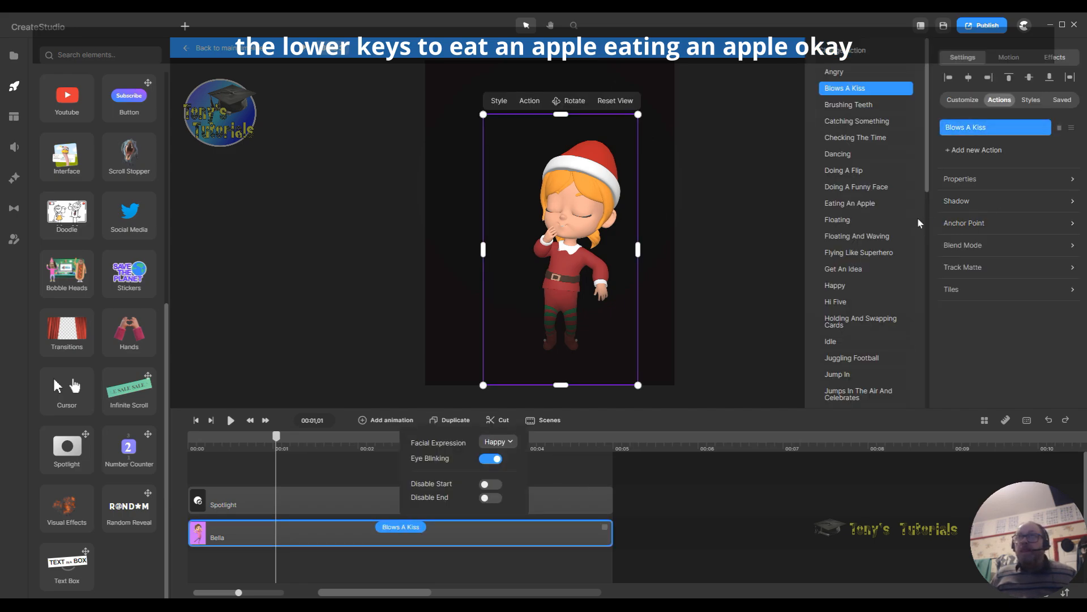
left_click(858, 208)
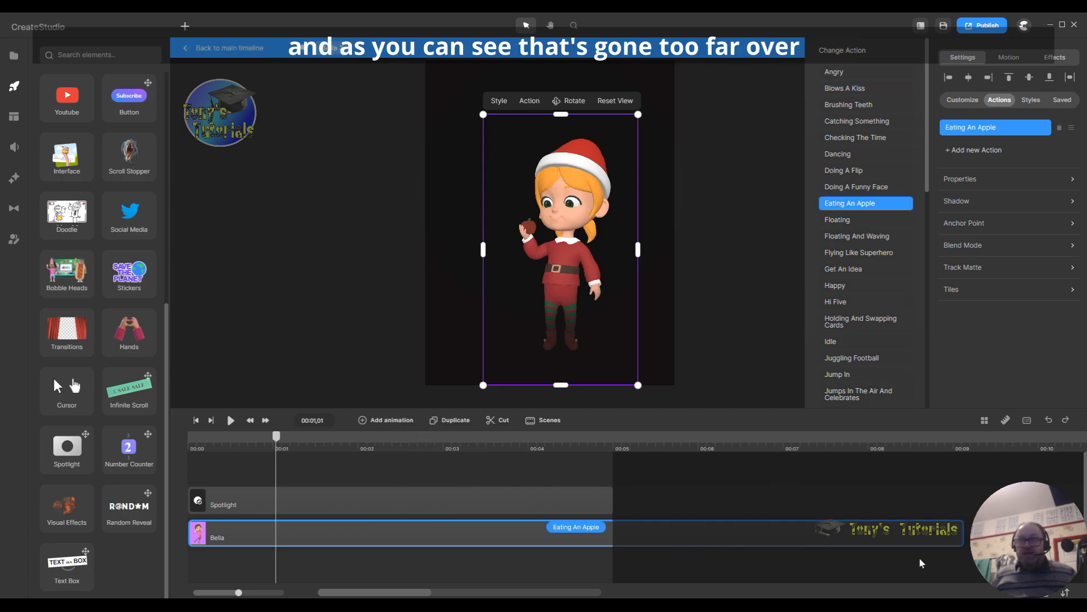
Step: Trim Bella's clip to just under 6 seconds, extend the group duration and Spotlight layer to match, and return to the main timeline
left_click_drag(959, 527, 628, 521)
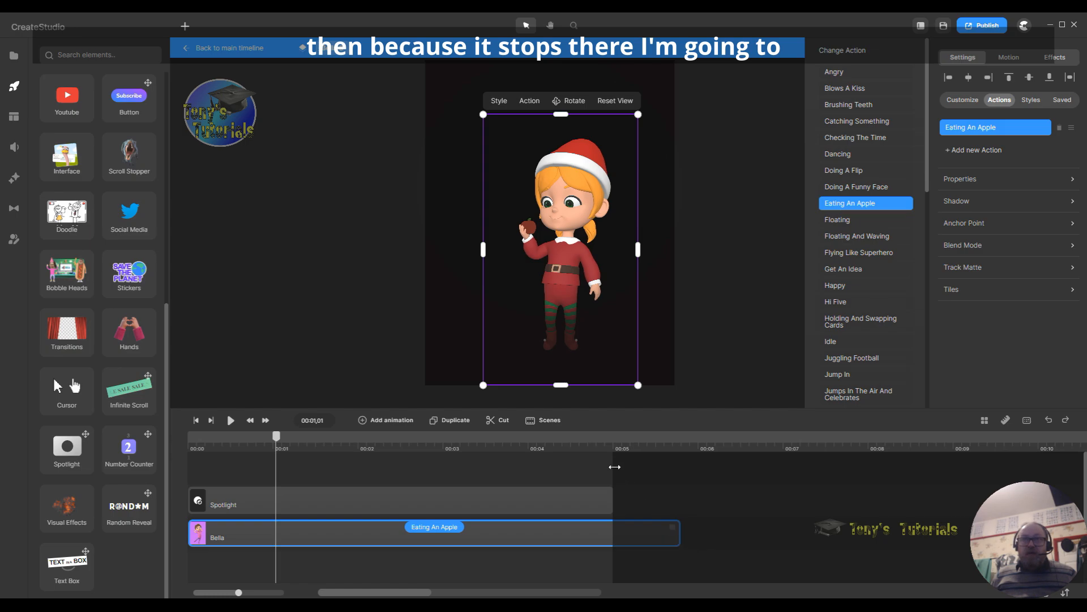
left_click_drag(622, 469, 682, 475)
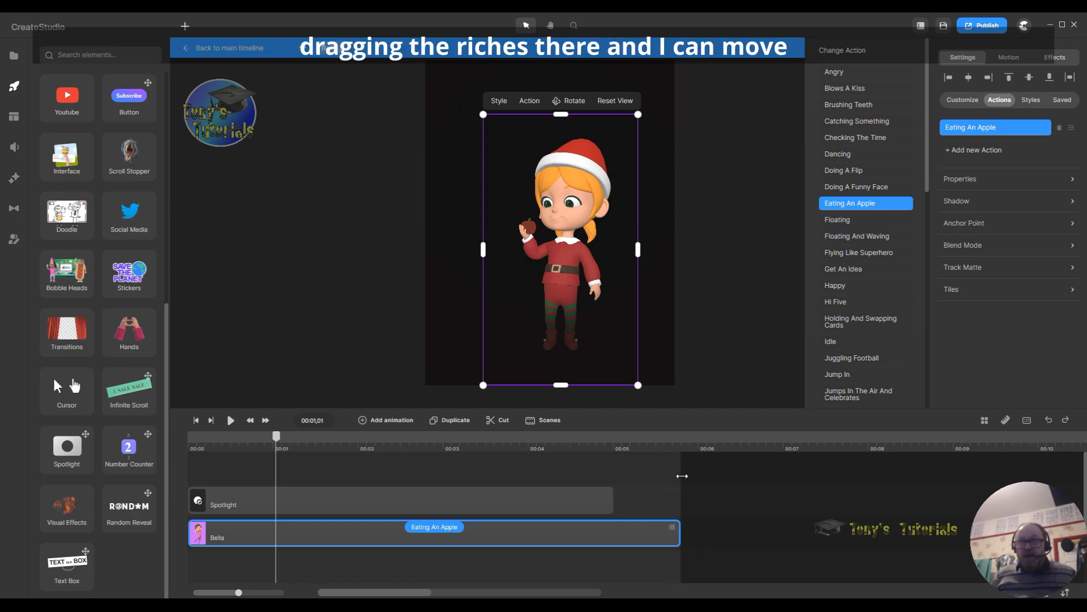
left_click(611, 504)
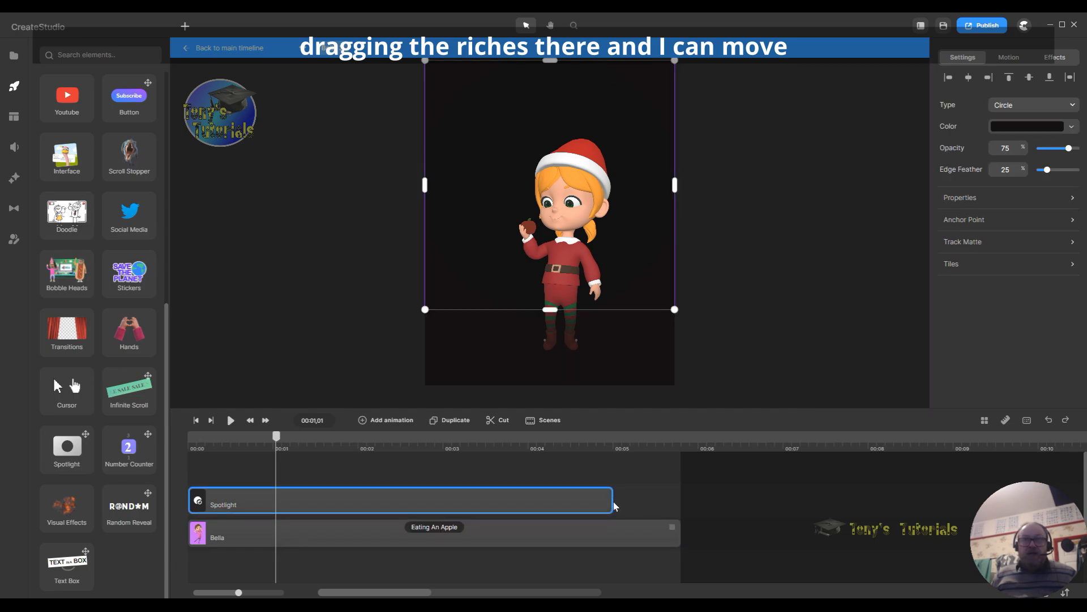
left_click_drag(609, 498, 672, 504)
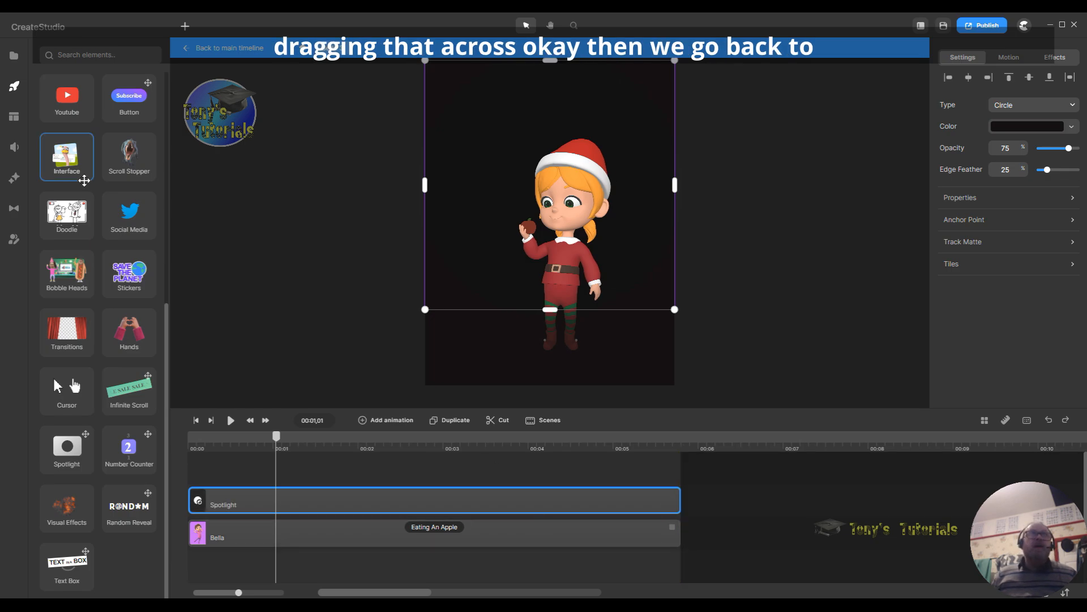
left_click(244, 49)
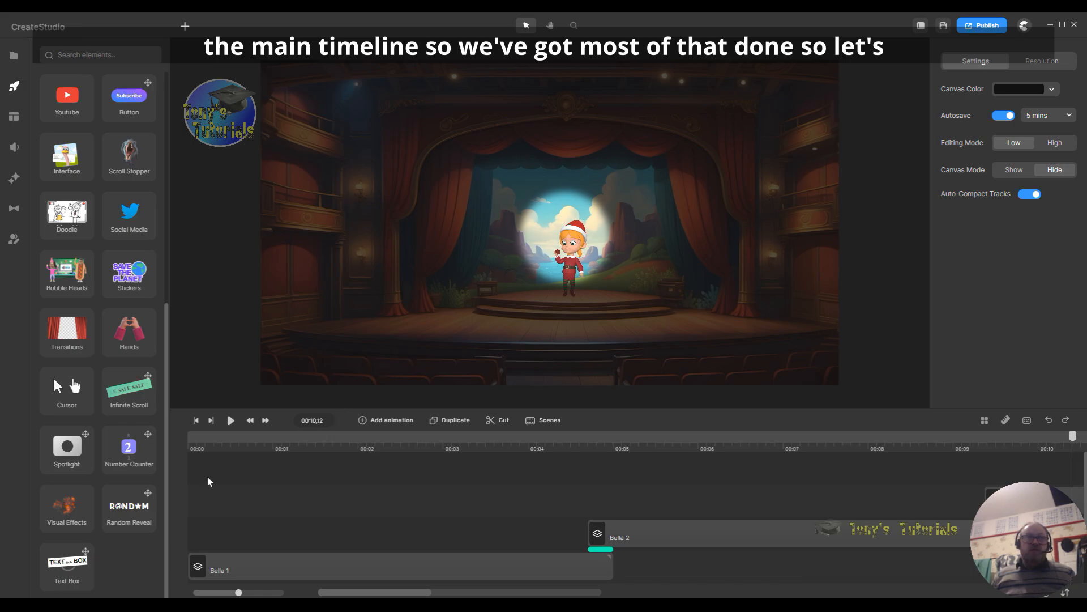
Step: Play the scene from the beginning and trim the start of the Bella 2 group slightly to shorten its overlap with Bella 1
left_click(196, 420)
left_click(230, 420)
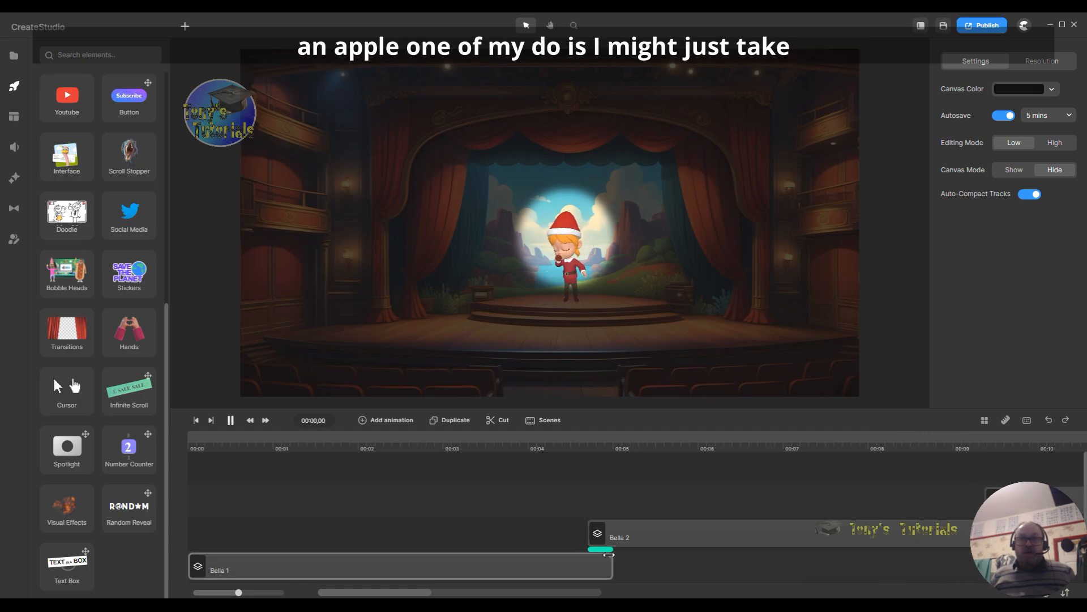
left_click_drag(589, 529, 594, 530)
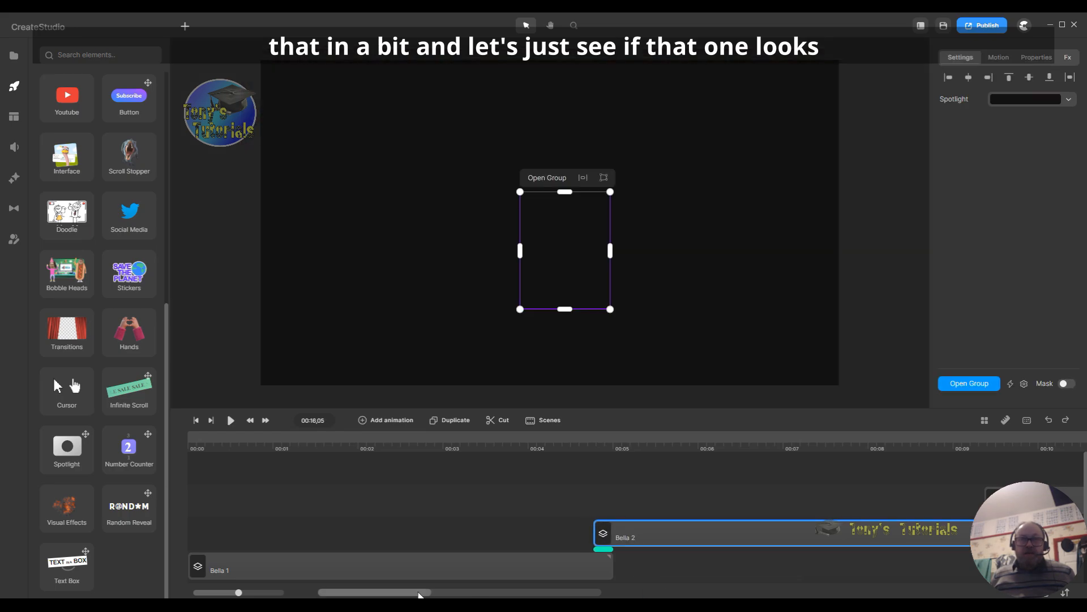
Step: Scrub back through the Bella 2 group from its overlap with Bella 3 to check the transition
left_click_drag(414, 595, 428, 594)
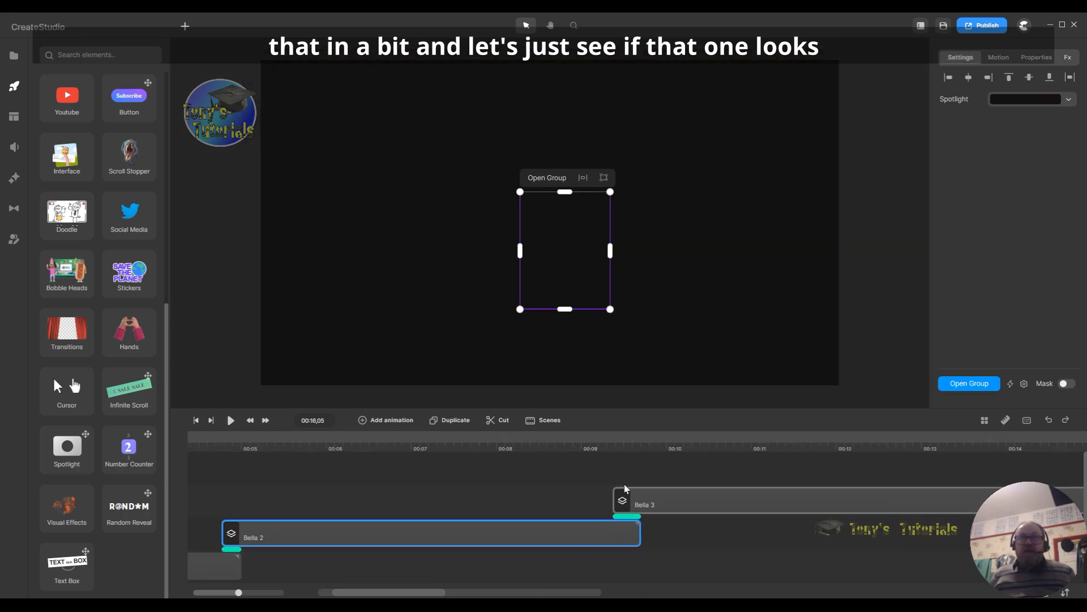
left_click_drag(608, 436, 645, 444)
left_click_drag(539, 454, 277, 459)
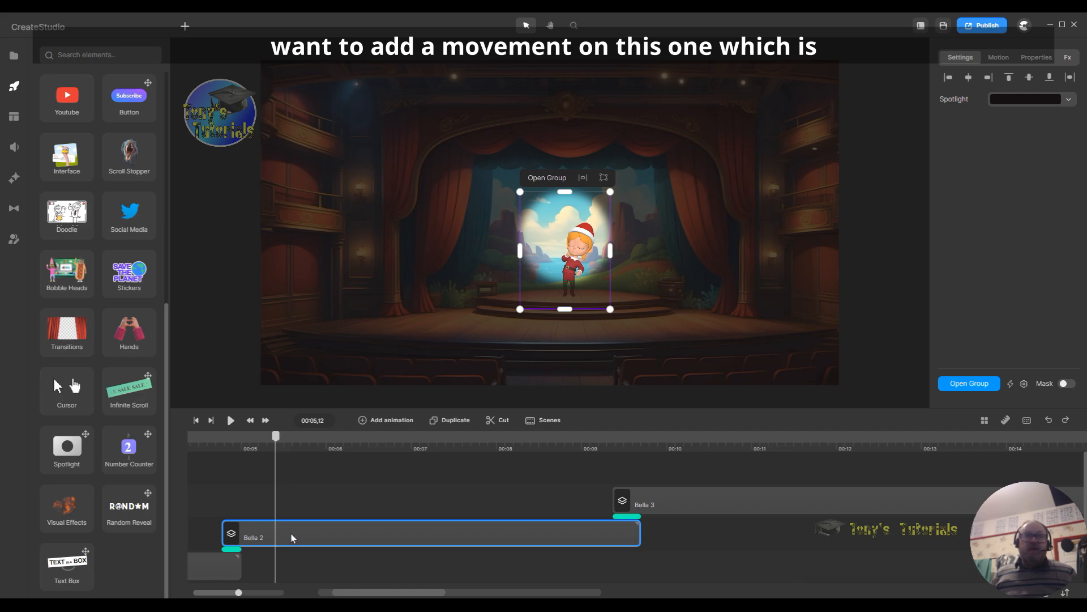
Step: Activate Tiles on the Bella 2 group and scale the group down to 60% for a denser pattern
left_click(233, 446)
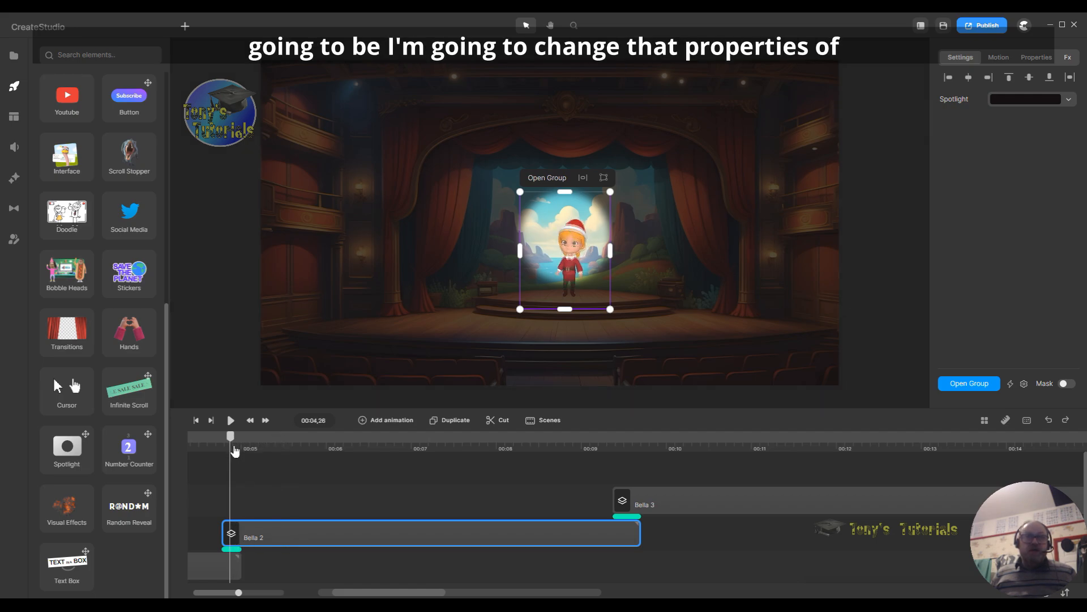
left_click(250, 451)
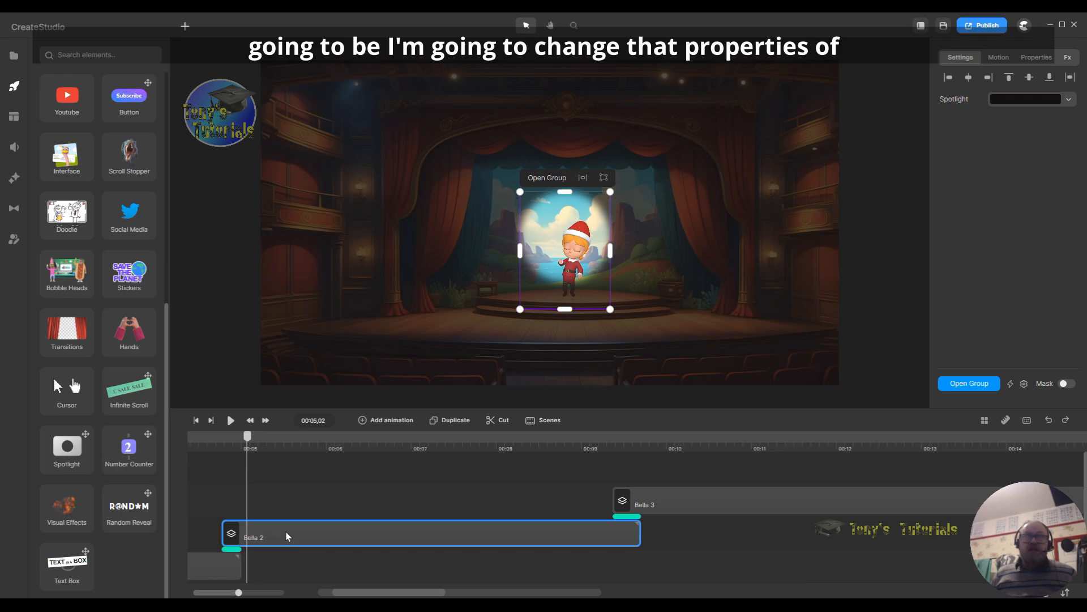
left_click(1022, 60)
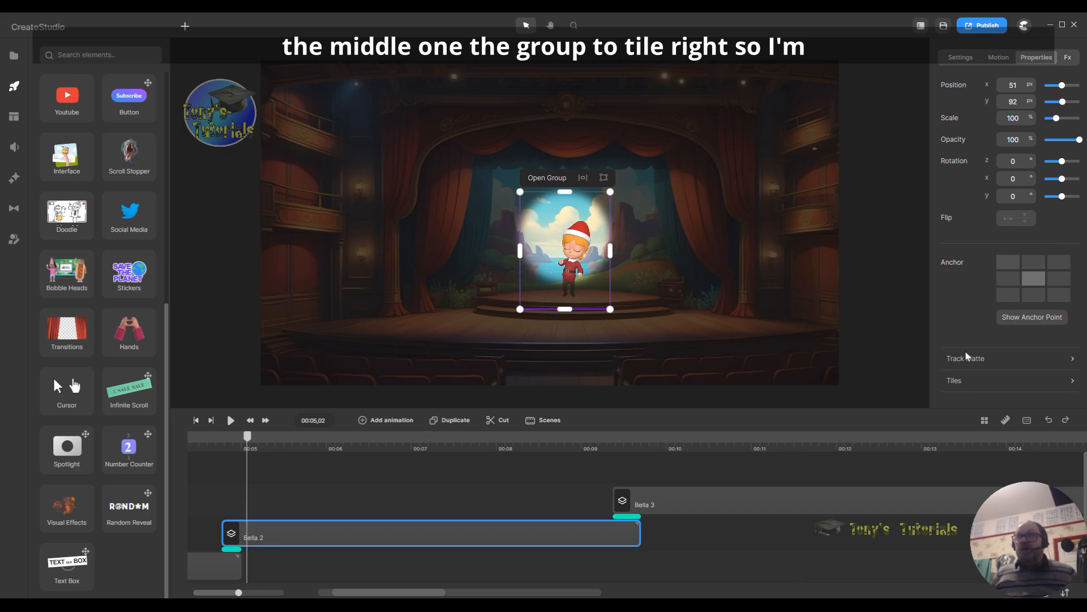
left_click(1075, 385)
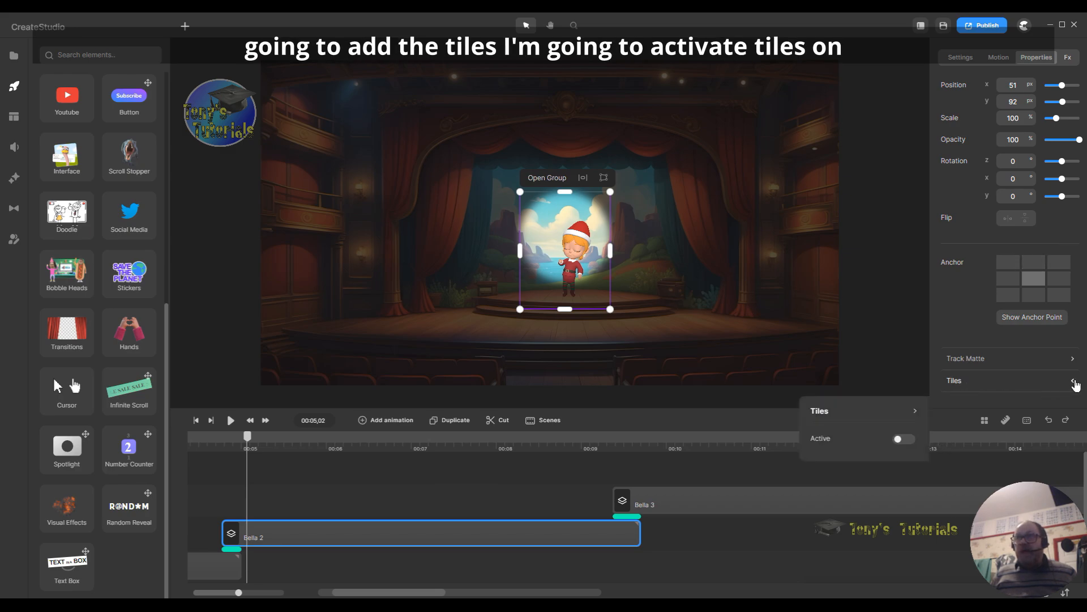
left_click(903, 440)
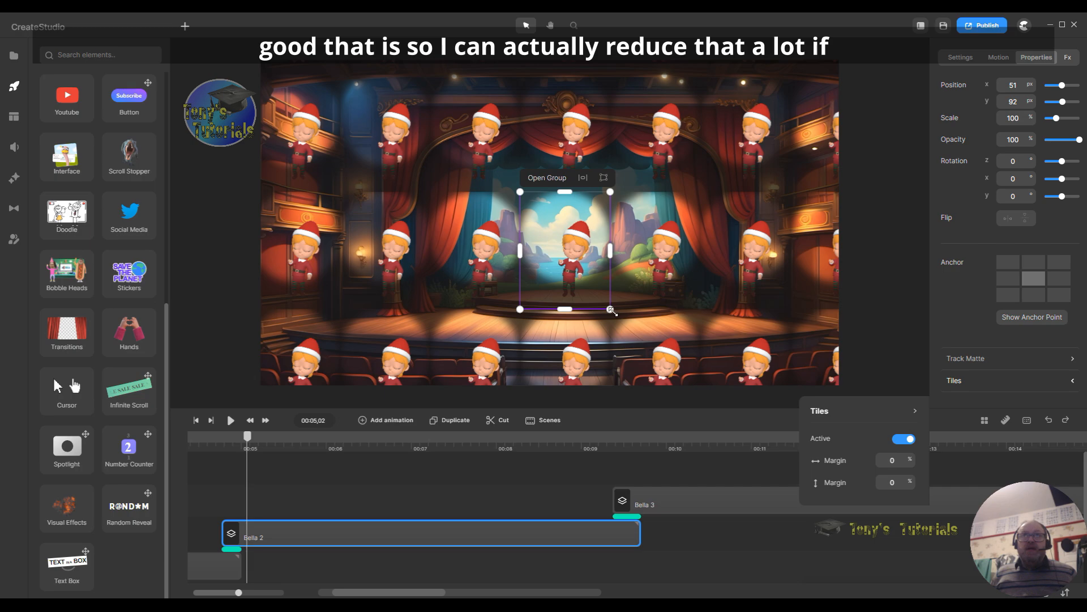
left_click_drag(610, 310, 564, 273)
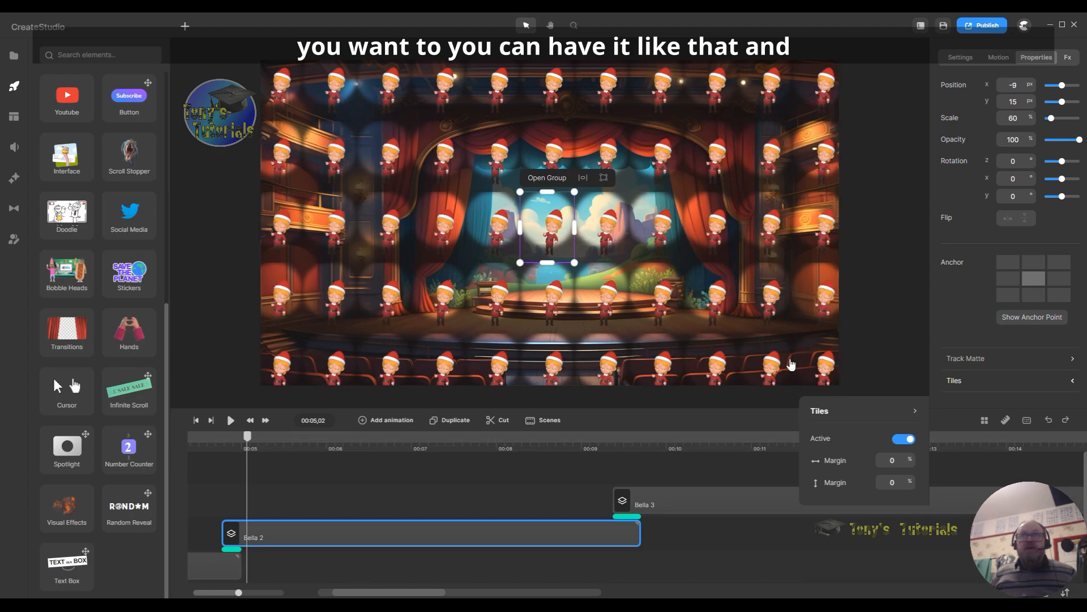
Step: Add a Rotation animation to the Bella 2 group with the playhead at 00:04,25, and play the scene from the beginning
left_click_drag(246, 436, 227, 439)
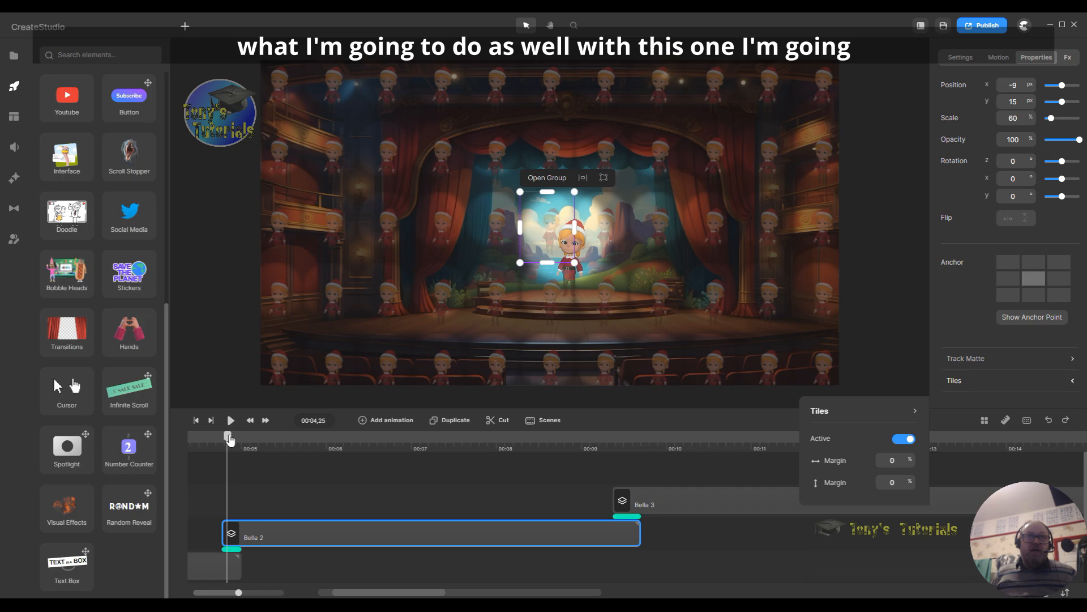
left_click(362, 422)
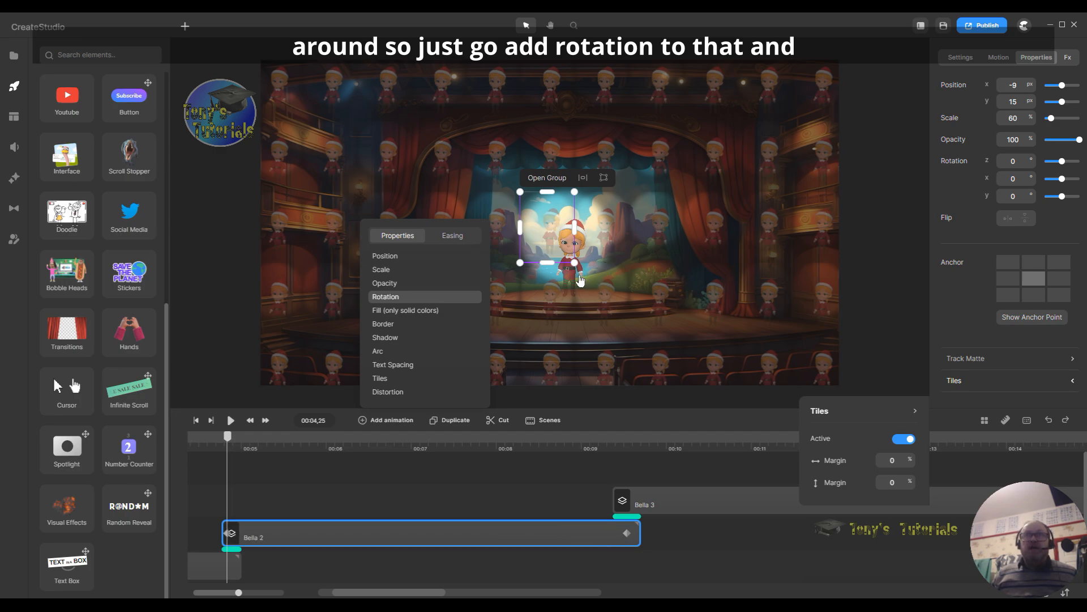
left_click(478, 542)
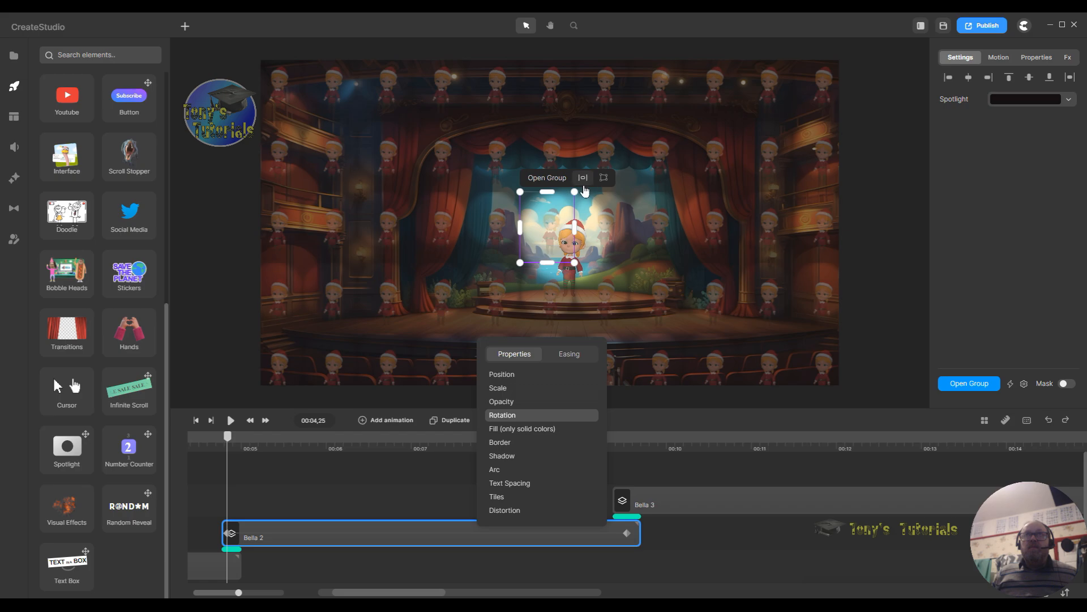
mouse_move(580, 192)
left_mouse_down()
mouse_move(617, 266)
mouse_move(510, 294)
mouse_move(481, 187)
mouse_move(386, 239)
mouse_move(482, 174)
mouse_move(572, 176)
mouse_move(589, 191)
left_mouse_up()
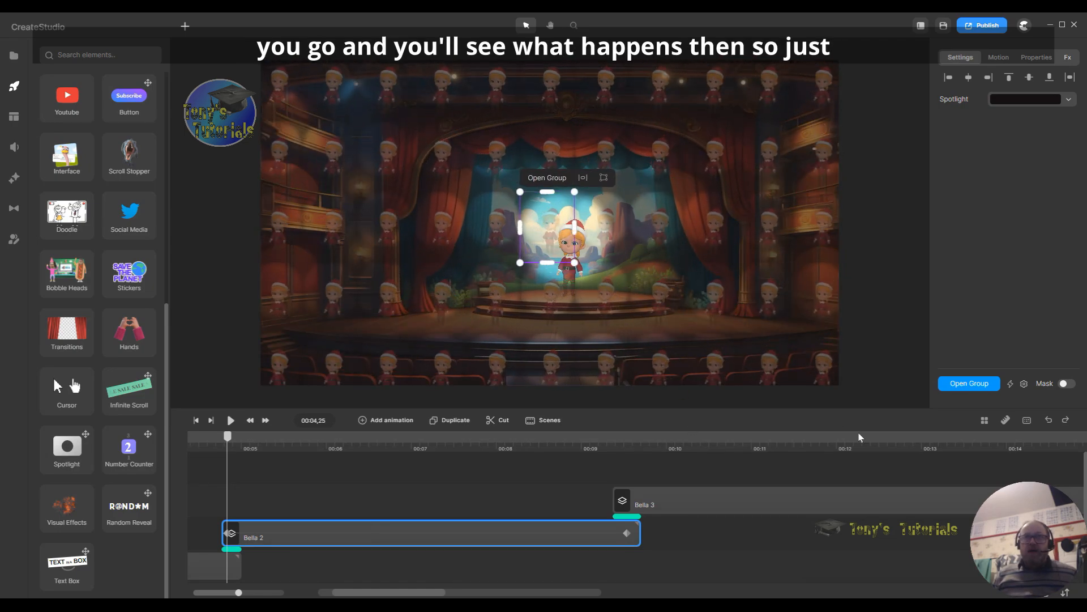
left_click(196, 420)
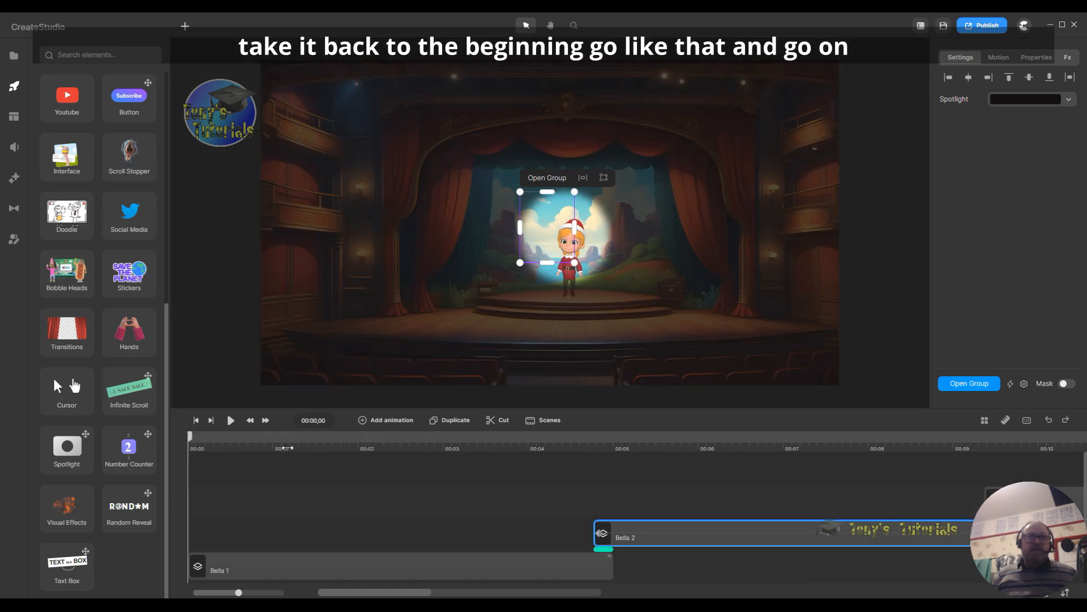
left_click(231, 420)
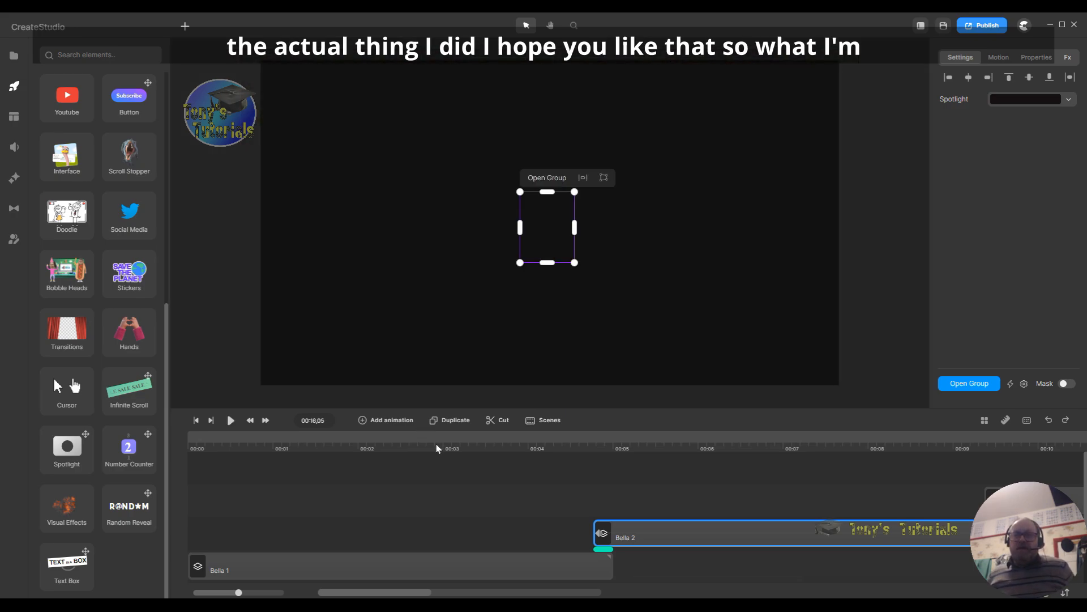
Step: Add a Fade Out motion to the end of the Bella 3 group
left_click_drag(421, 596, 456, 596)
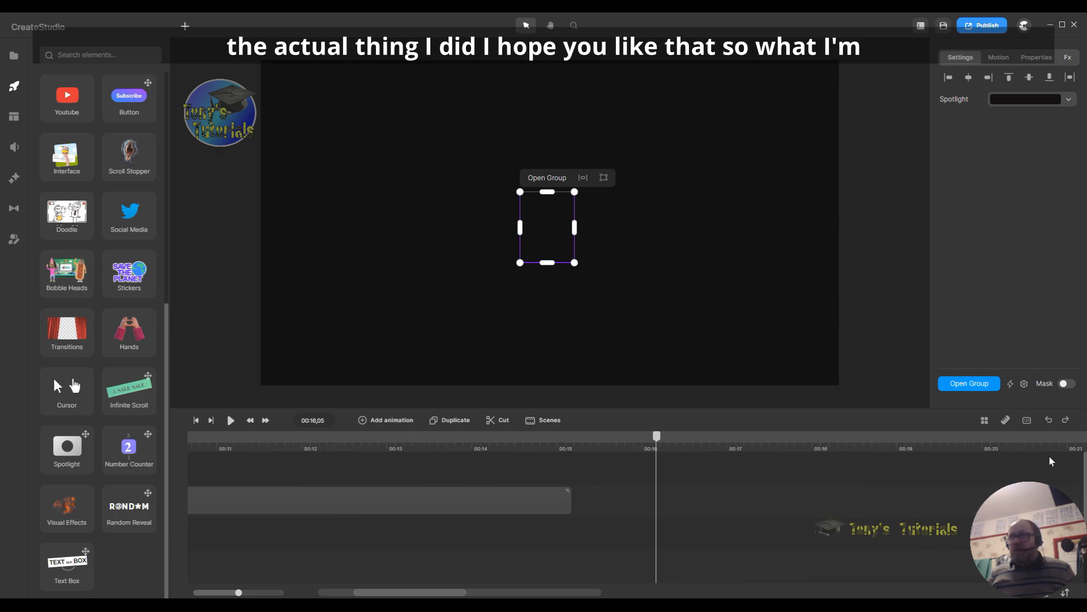
left_click_drag(1083, 463, 1085, 481)
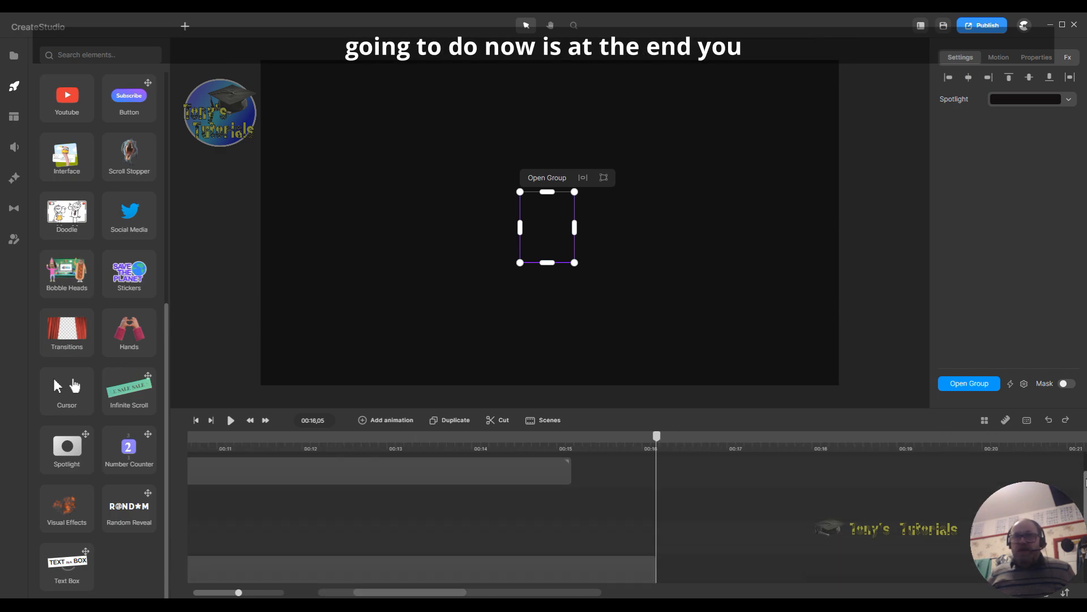
left_click_drag(663, 447, 574, 450)
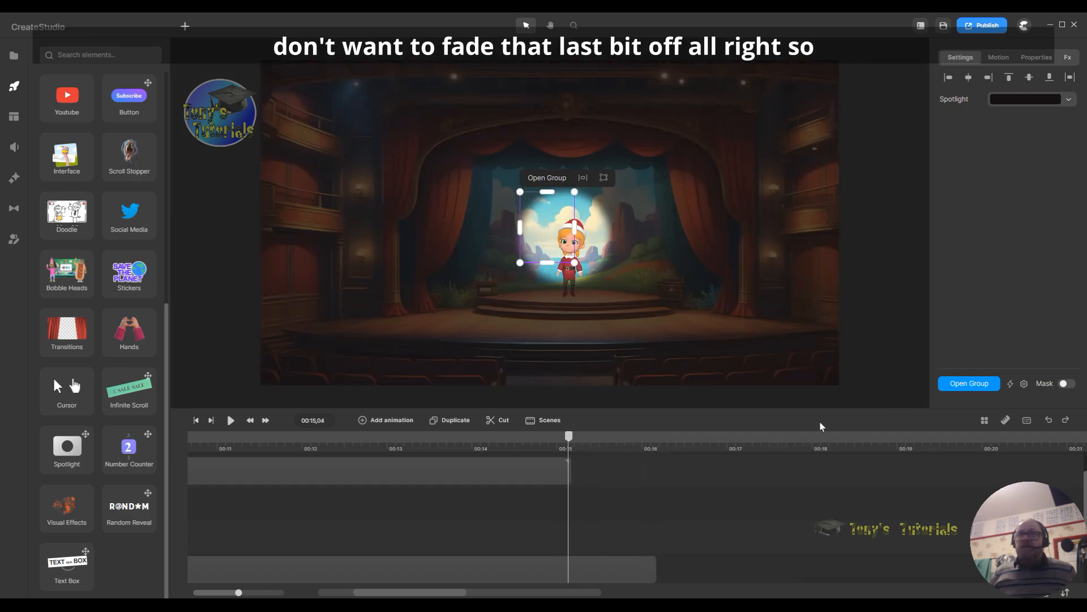
left_click_drag(573, 442, 519, 447)
left_click(550, 473)
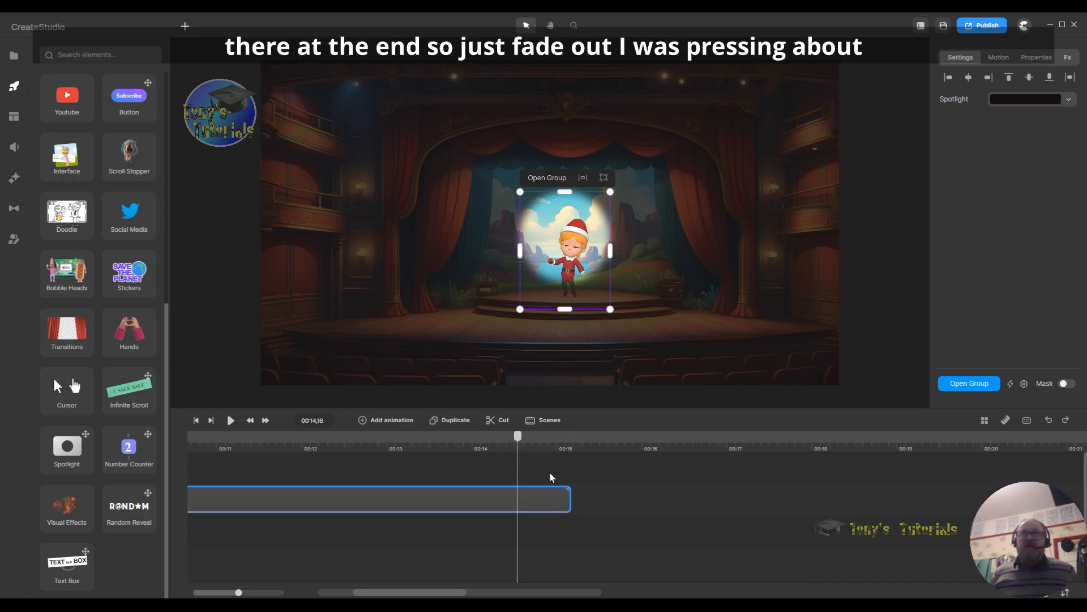
left_click(1000, 62)
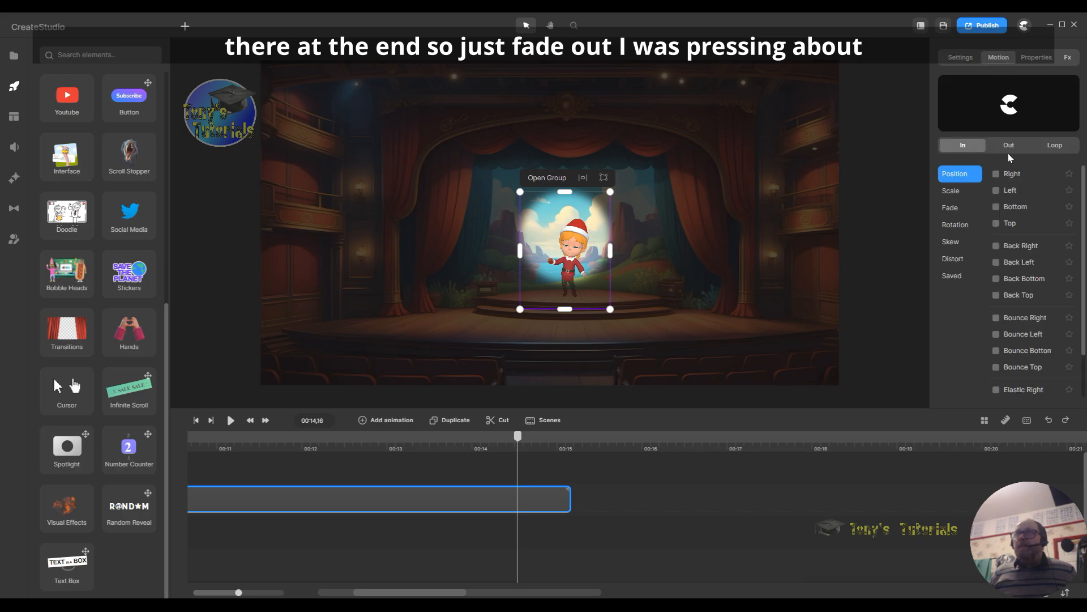
left_click(959, 209)
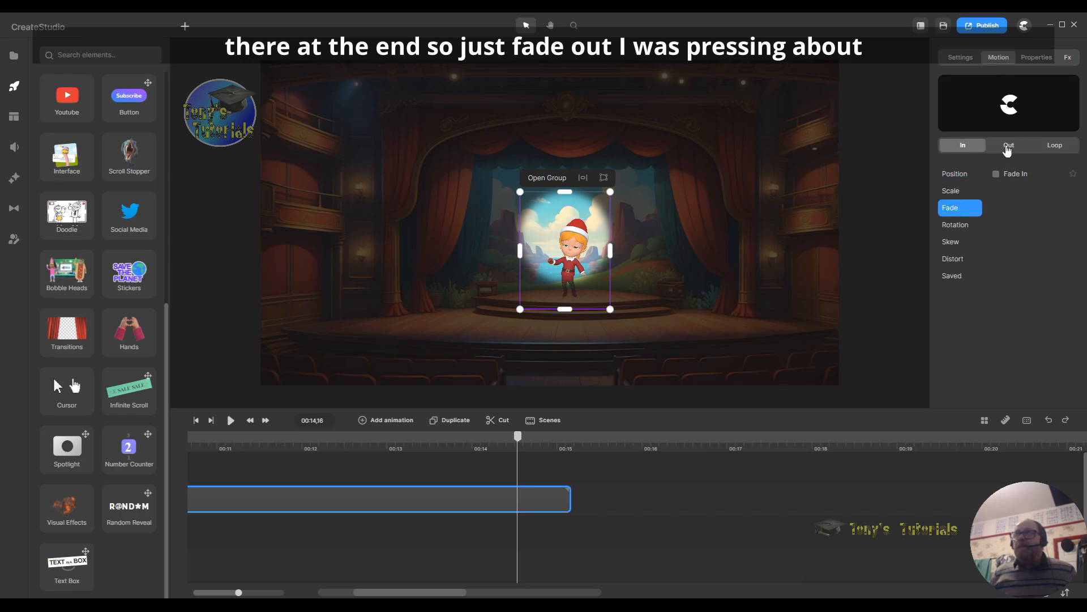
left_click(1009, 148)
left_click(963, 210)
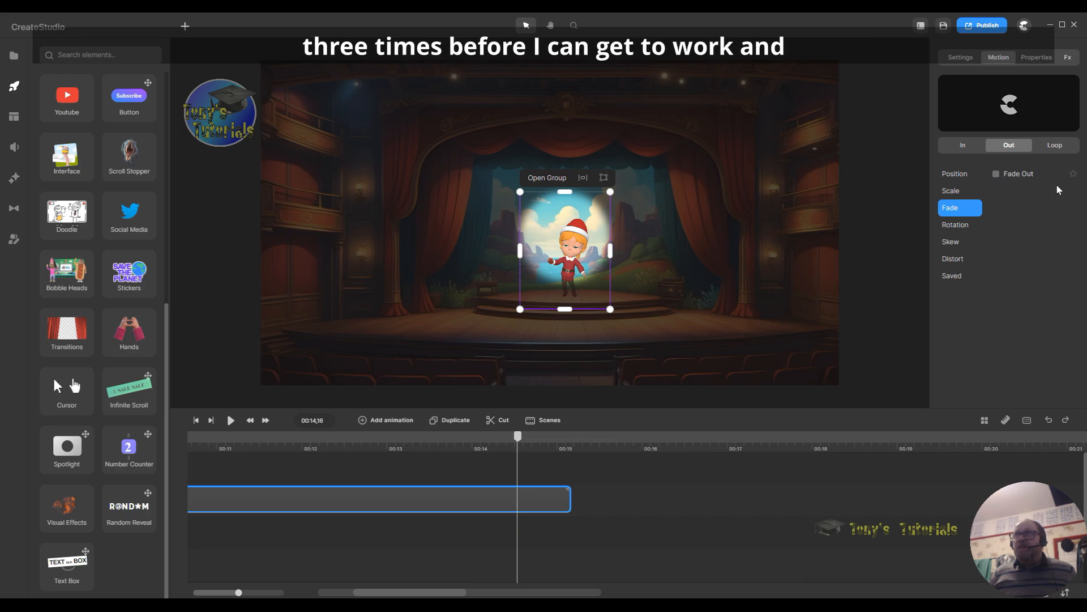
left_click(1009, 179)
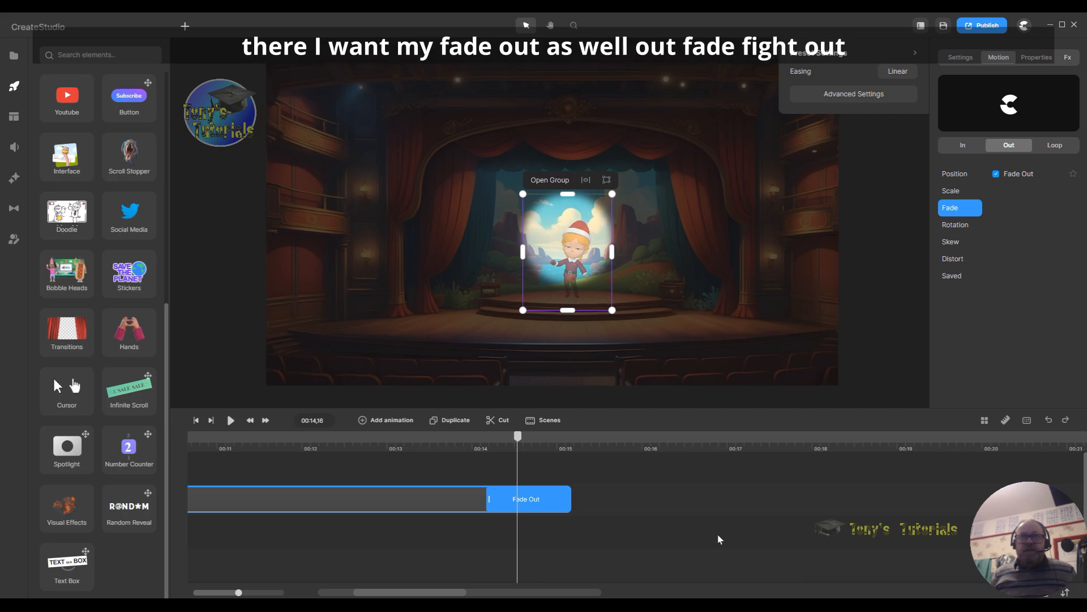
Step: Add a Fade Out motion to the end of the theatre background image
scroll(737, 535, "down", 3)
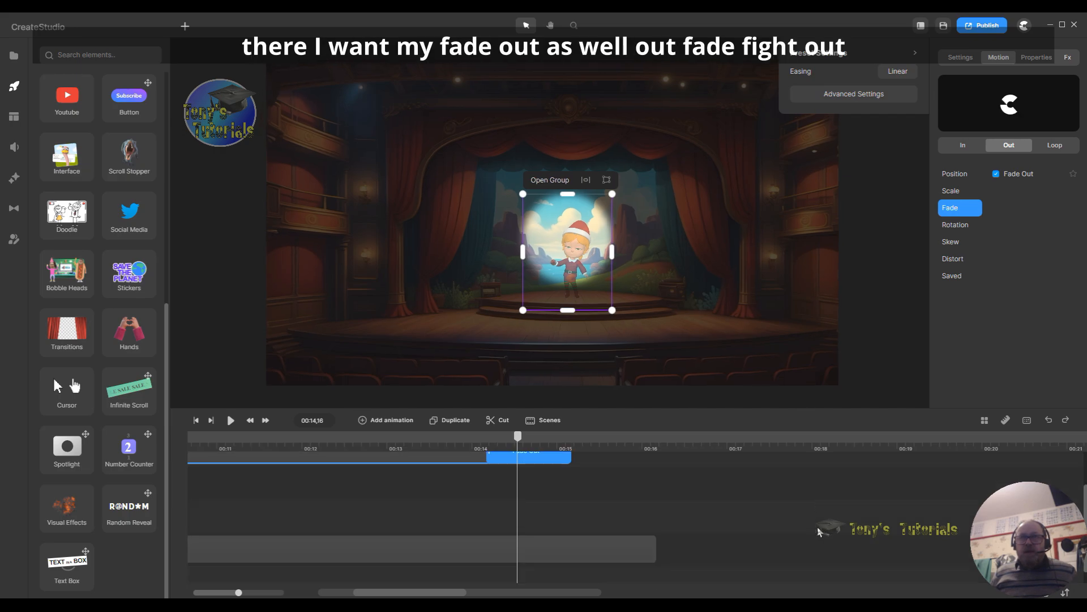
left_click(582, 532)
left_click(1011, 58)
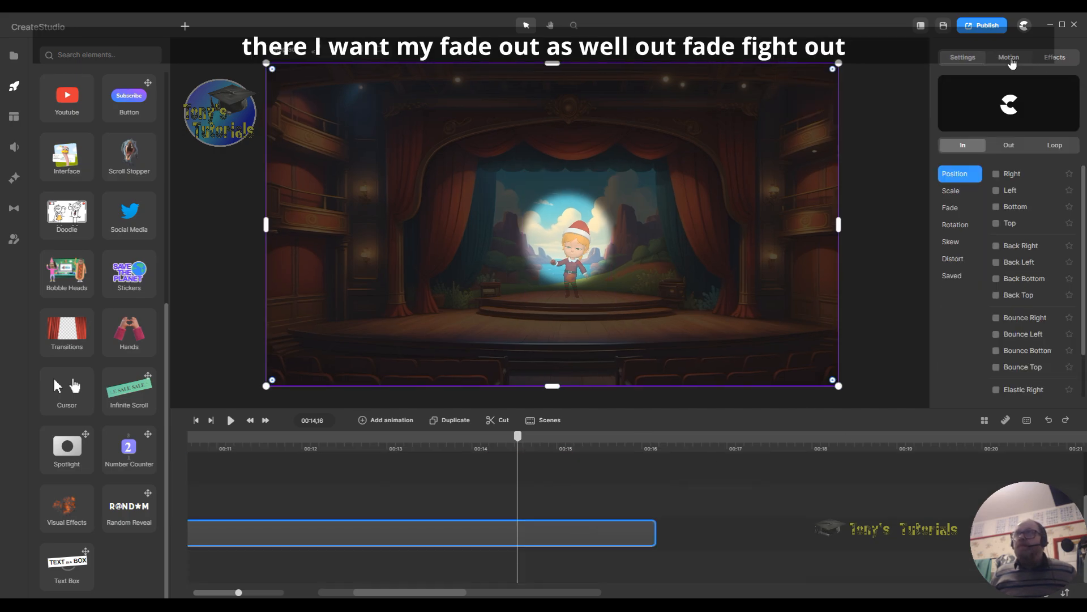
left_click(1011, 145)
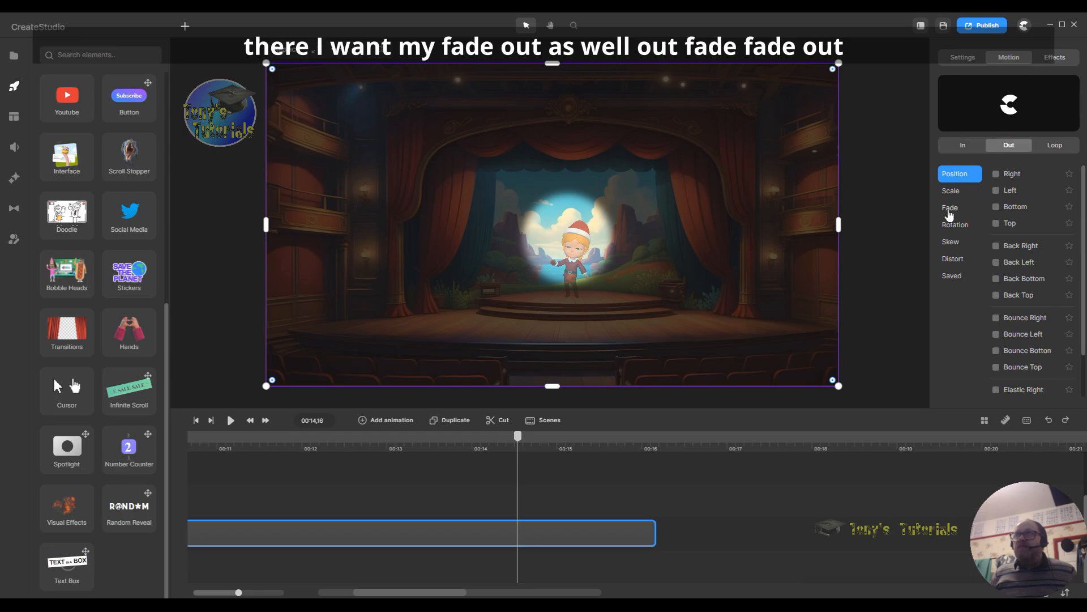
left_click(952, 208)
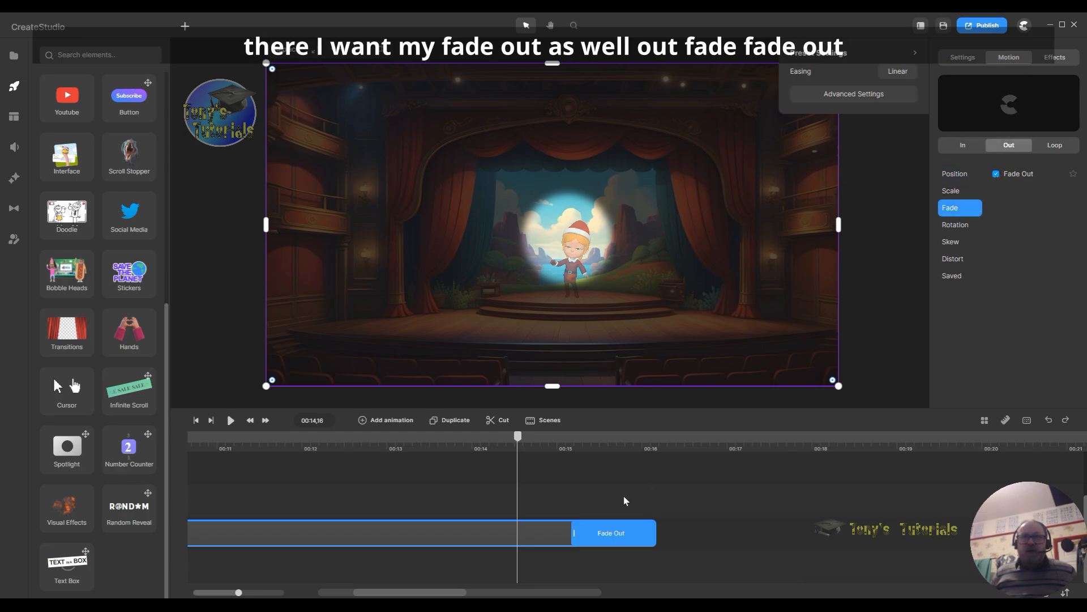
Step: Extend the background image's Fade Out to begin at about 00:14 and scrub through it to check the fade
left_click_drag(555, 535, 513, 535)
left_click(859, 481)
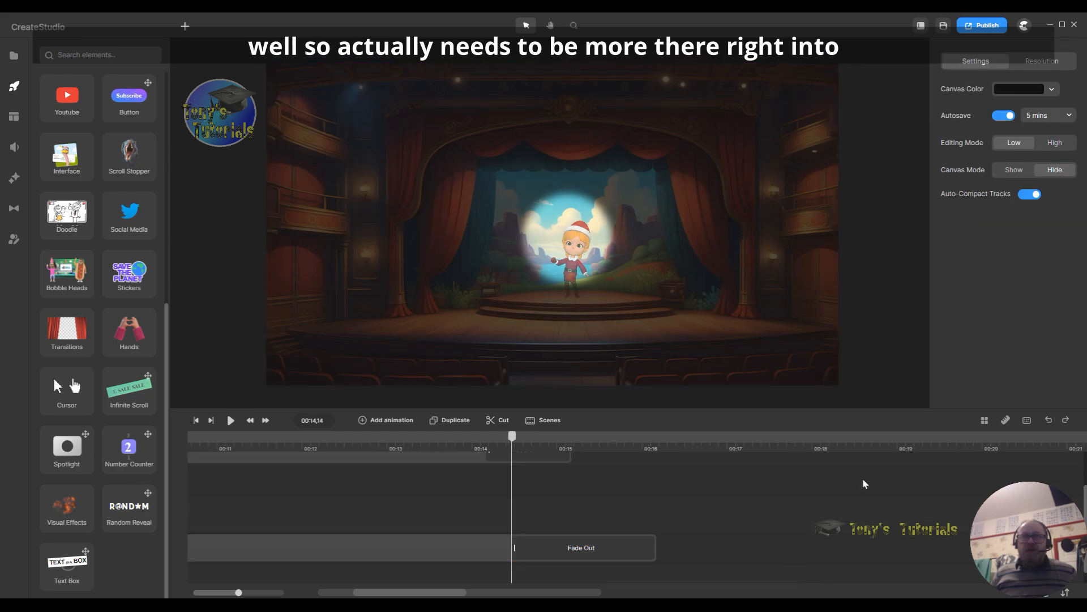
left_click_drag(513, 535, 478, 534)
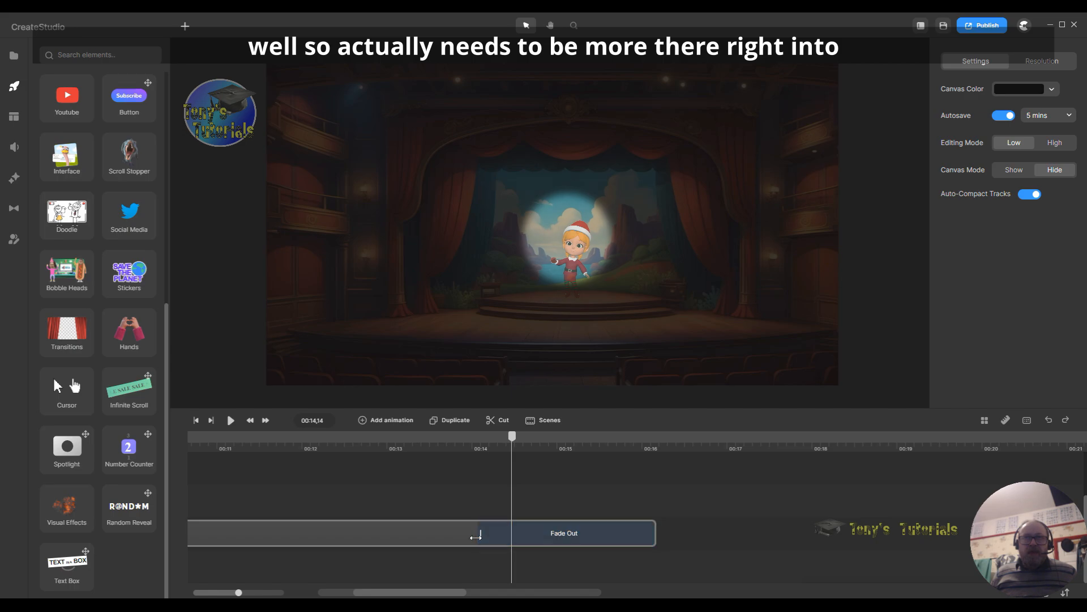
left_click_drag(512, 440, 605, 437)
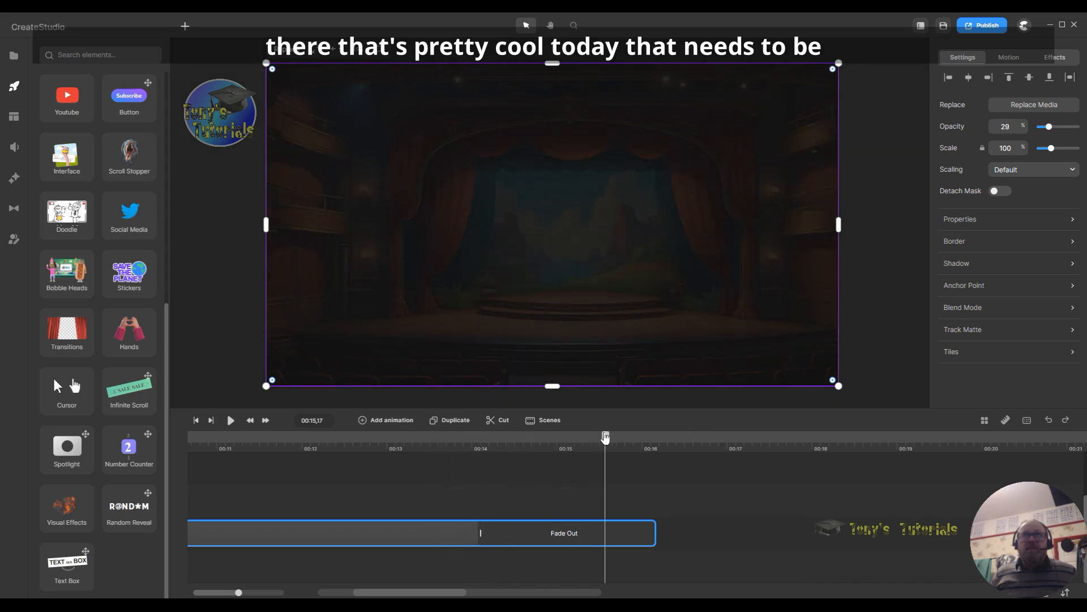
left_click(483, 531)
left_click(663, 533)
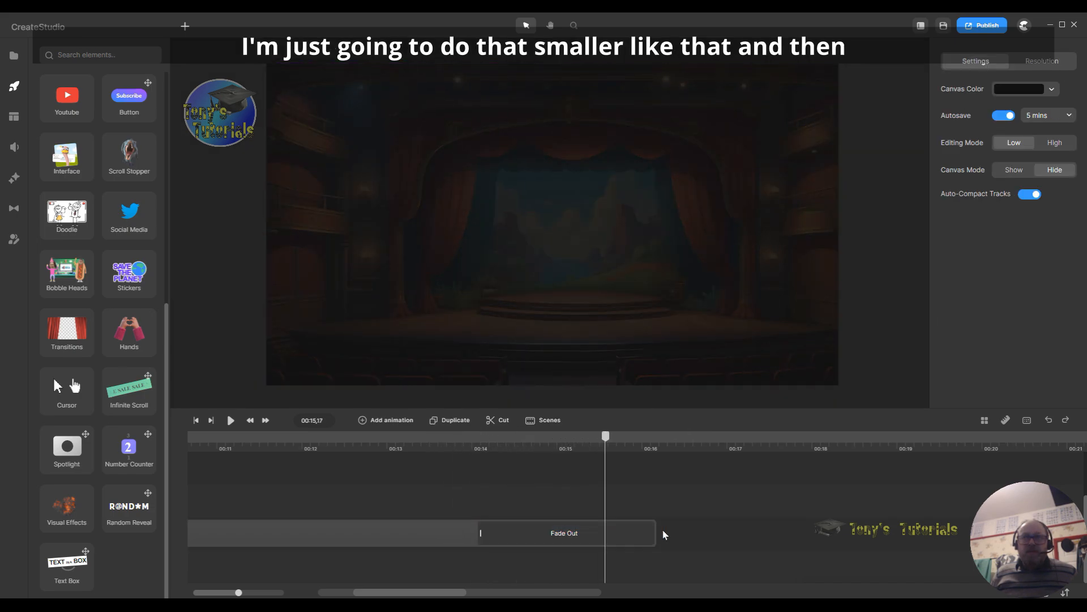
Step: Shorten the background image's Fade Out to about one second and trim the image to end at about 00:15,01
left_click_drag(481, 539, 572, 536)
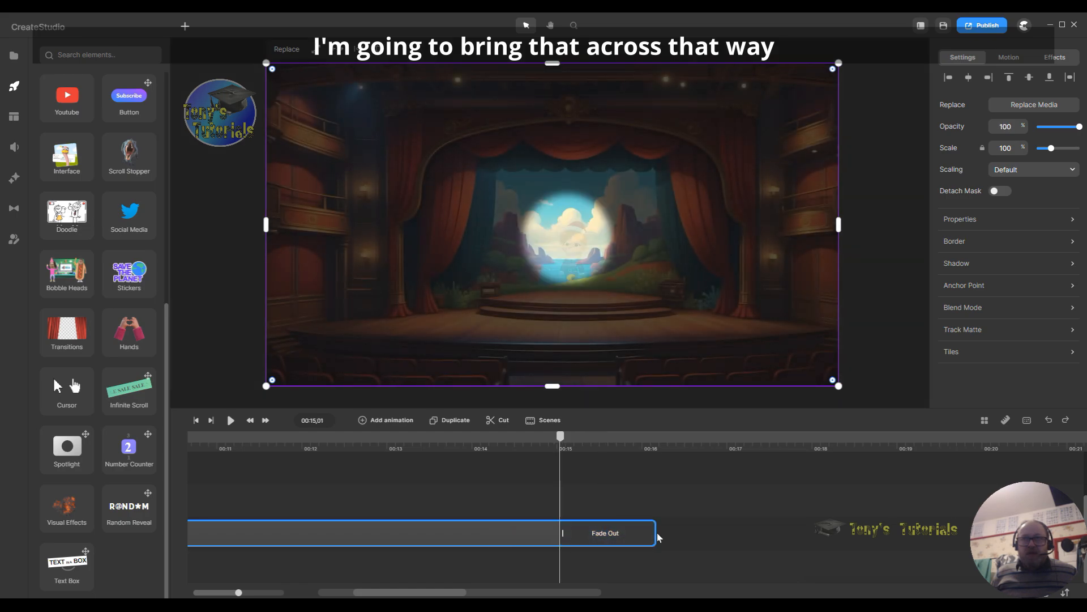
left_click_drag(653, 533, 560, 535)
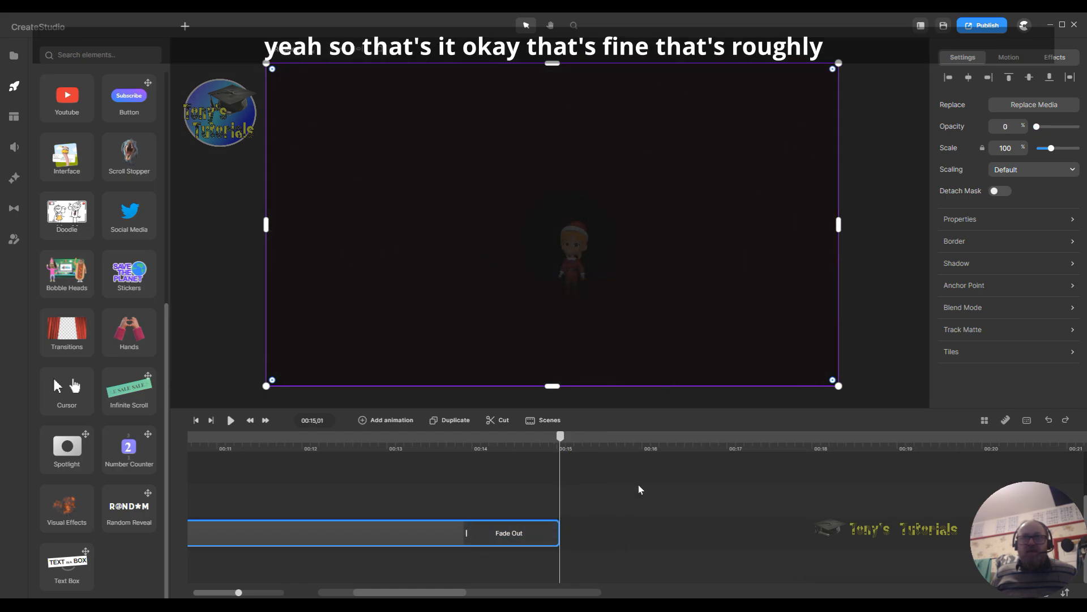
left_click_drag(560, 436, 588, 447)
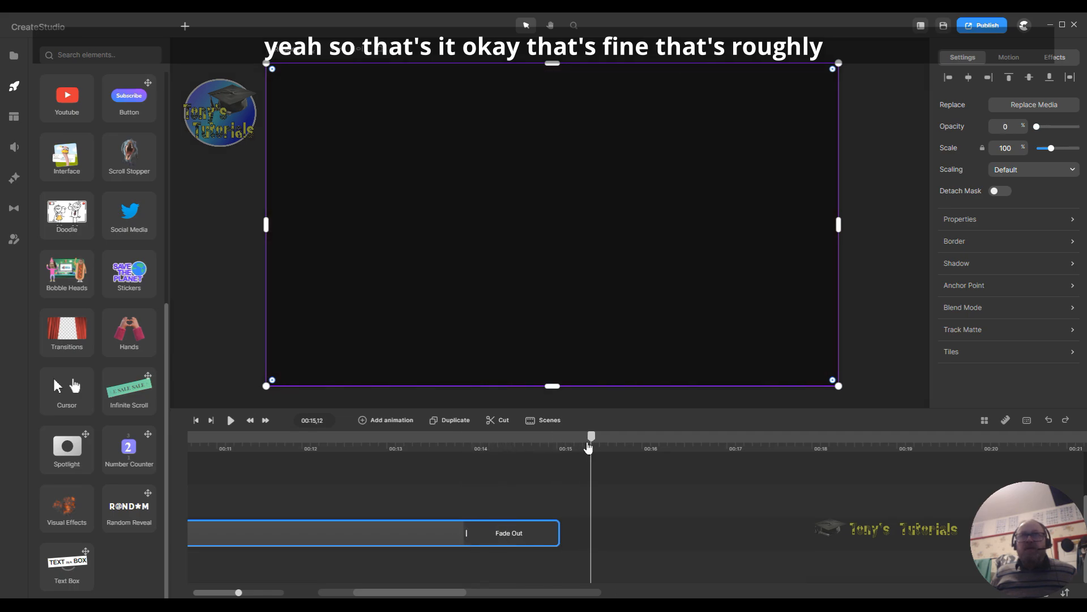
left_click(742, 508)
scroll(749, 504, "down", 1)
scroll(749, 504, "up", 1)
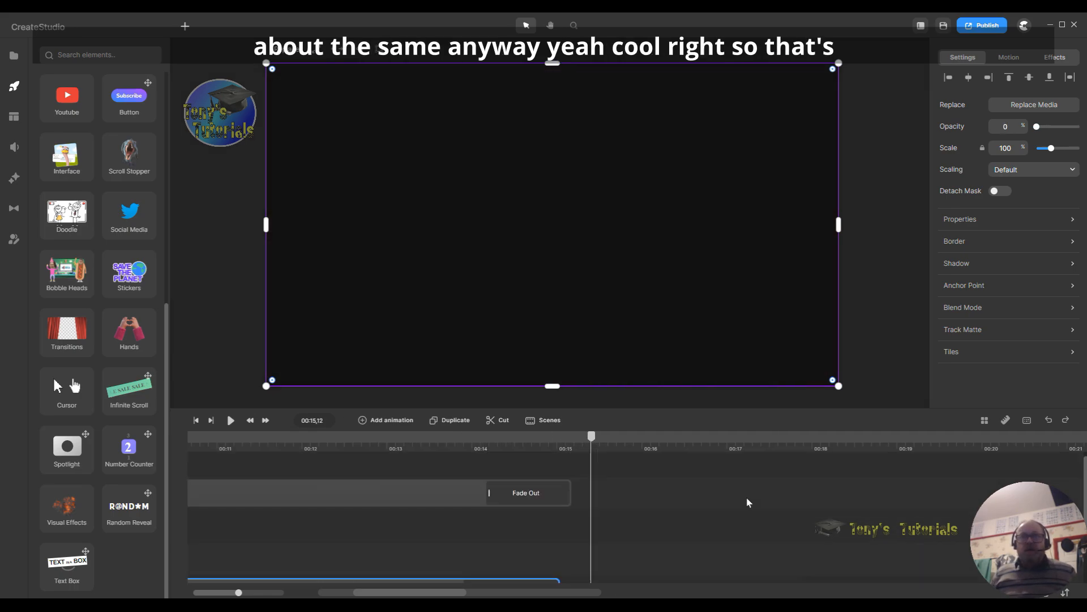
mouse_move(589, 444)
left_mouse_down()
mouse_move(478, 445)
mouse_move(576, 447)
left_mouse_up()
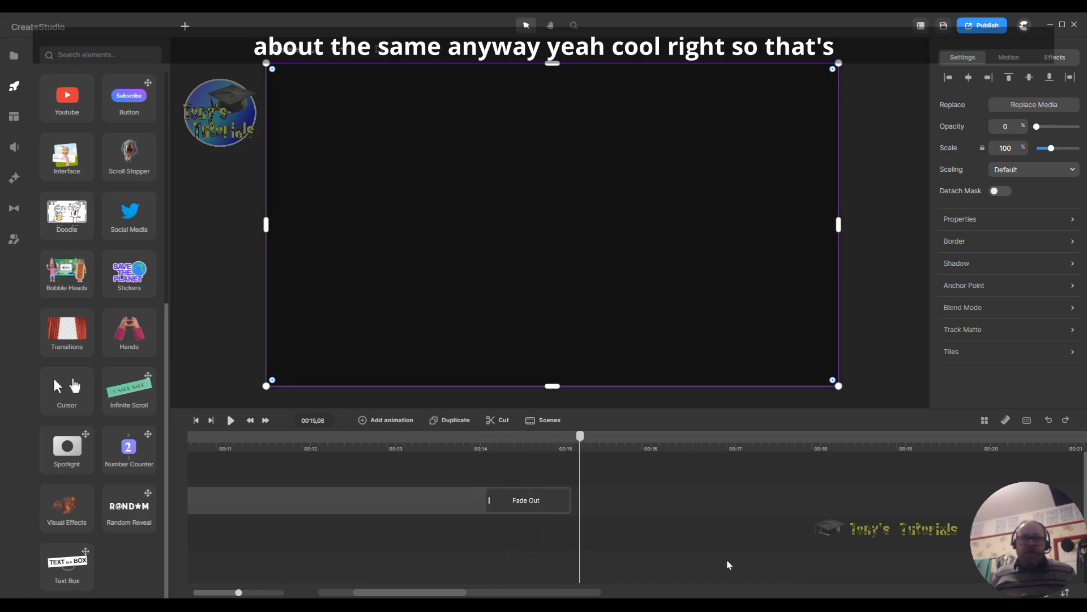
Step: Play the whole scene from the beginning to check it, and return the playhead to 00:00,00
left_click_drag(441, 593, 404, 593)
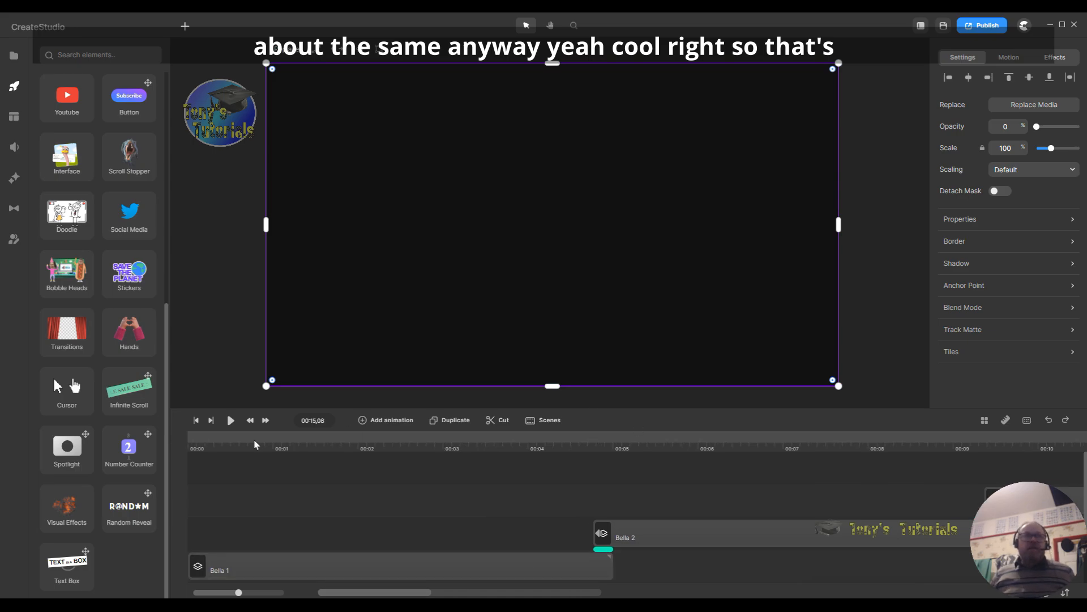
left_click(195, 420)
left_click(229, 421)
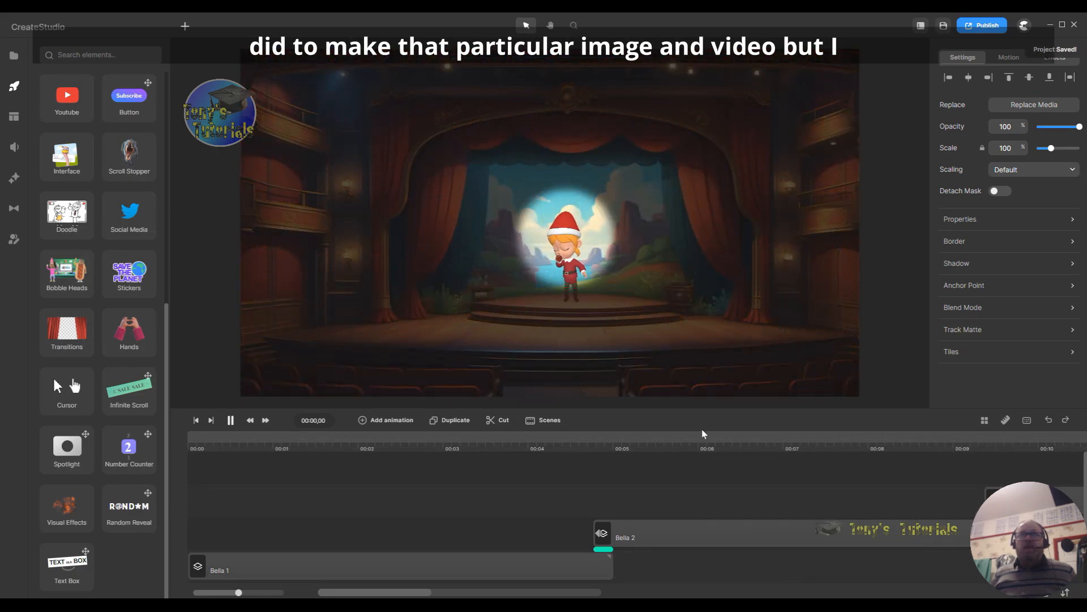
left_click(196, 419)
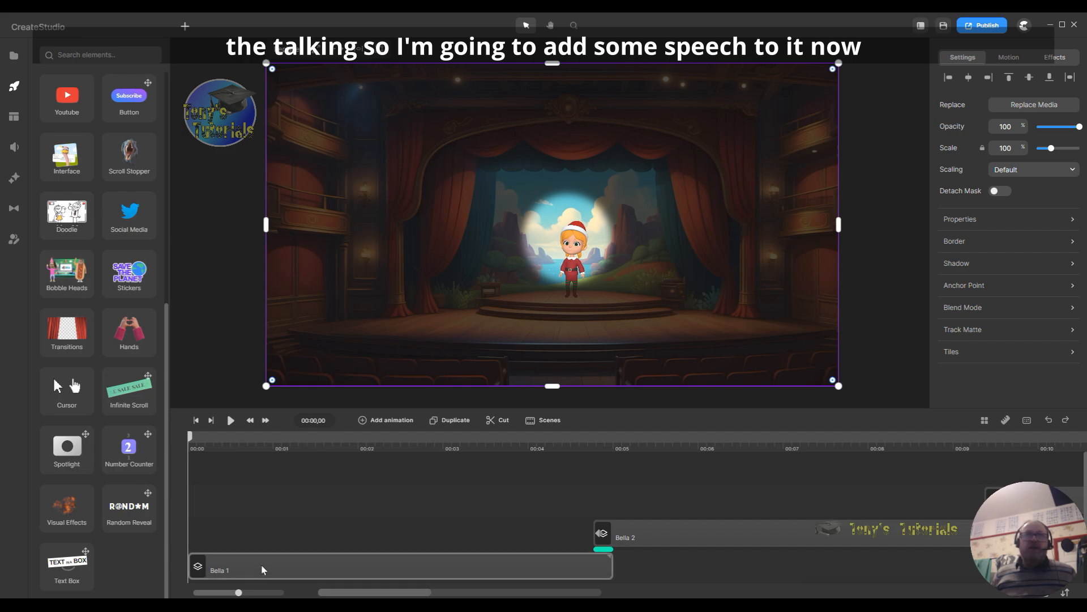
Step: Open the Bella 1 group and select the Bella character inside it
scroll(266, 561, "down", 2)
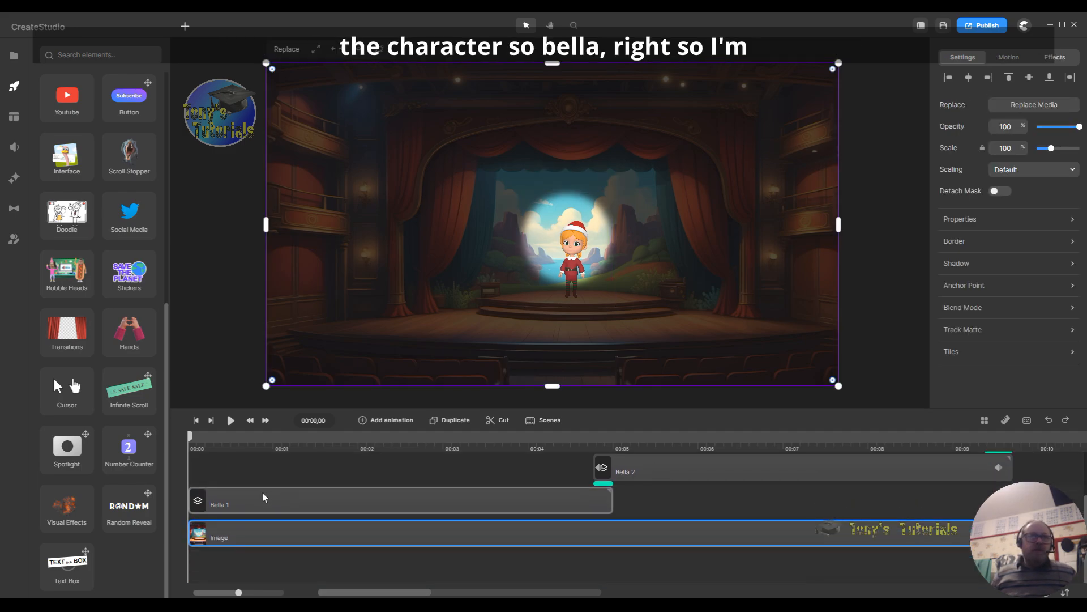
double_click(322, 496)
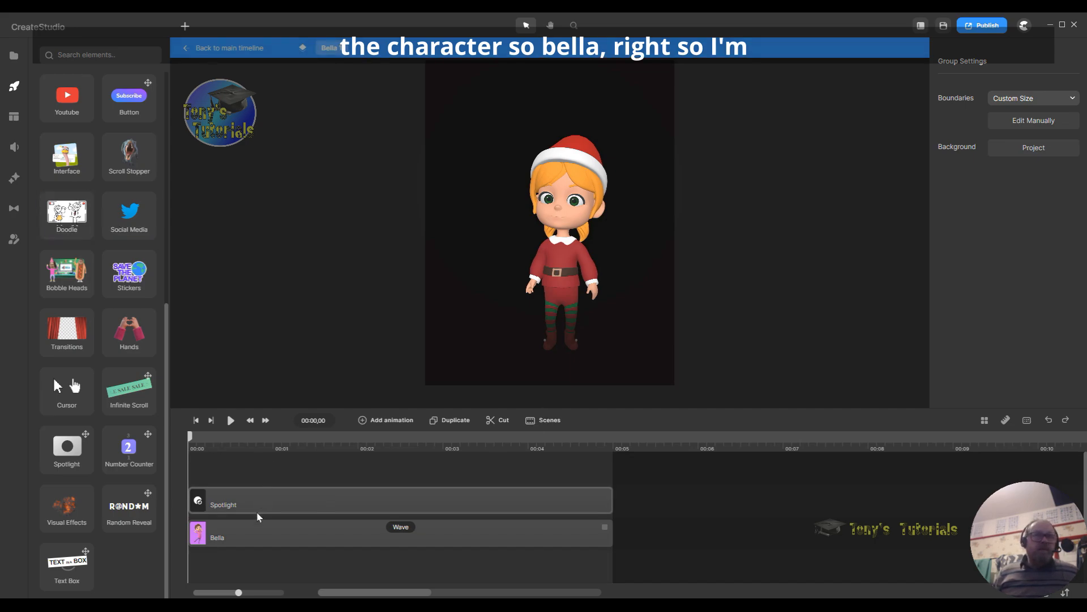
left_click(247, 541)
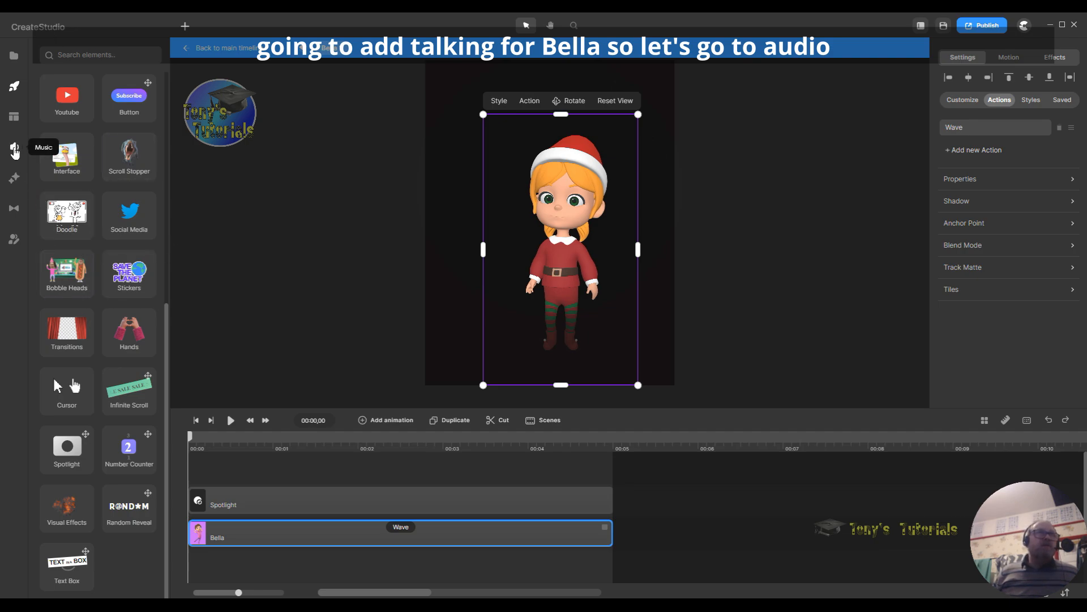
Step: Enter the AI text-to-speech script "Hello and welcome to my Show"
left_click(14, 147)
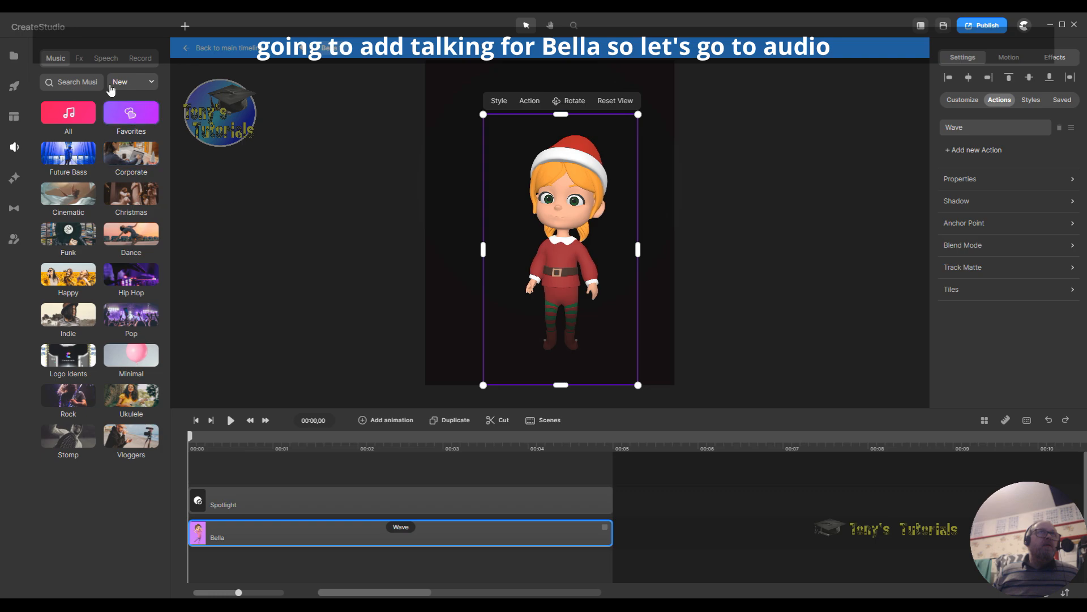
left_click(108, 60)
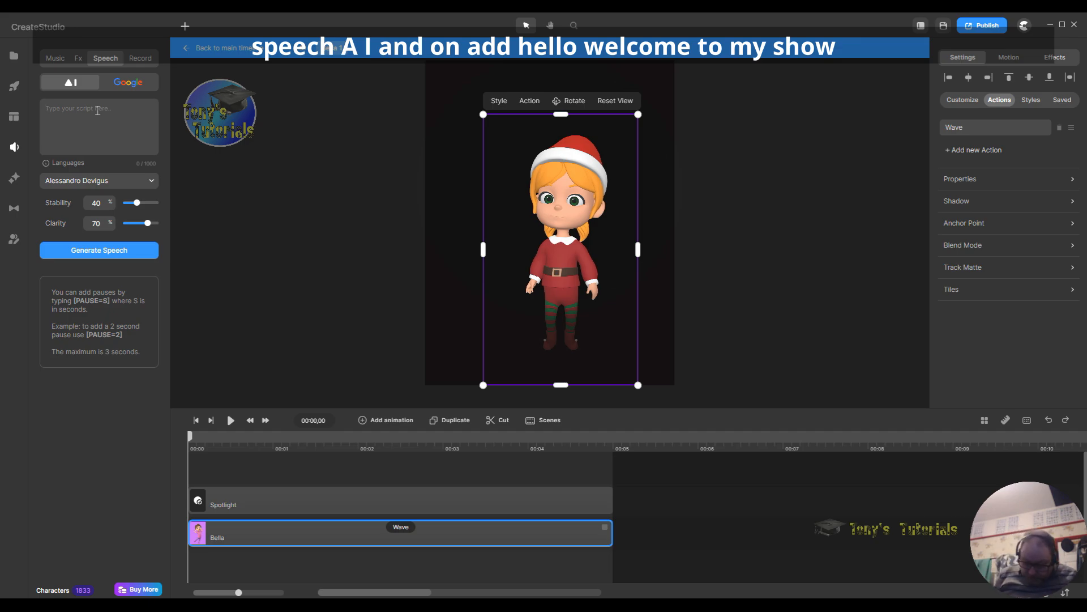
type("Hello welcome to my")
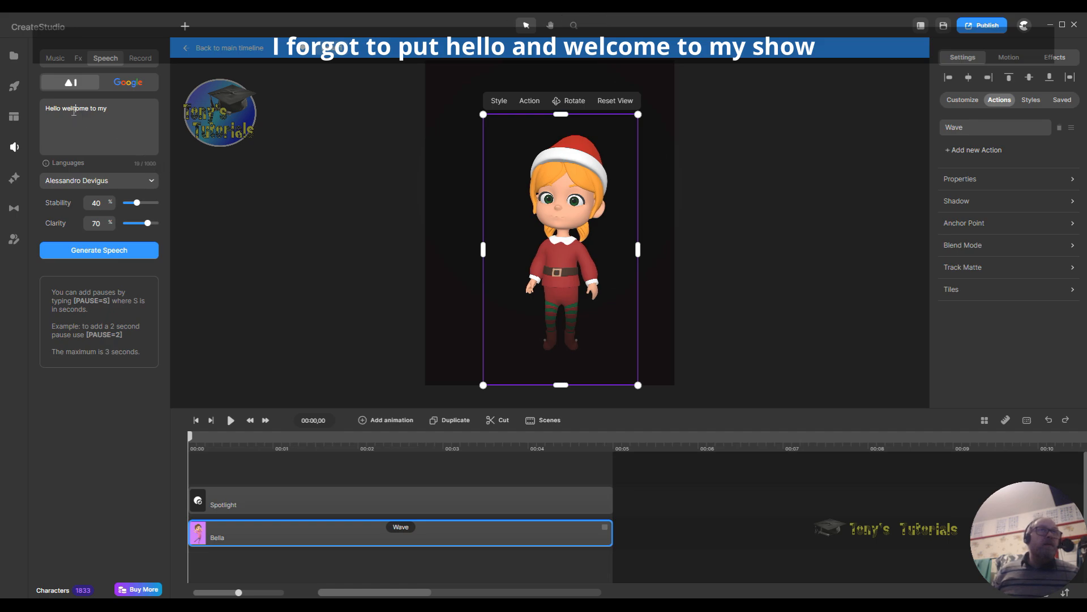
type("and")
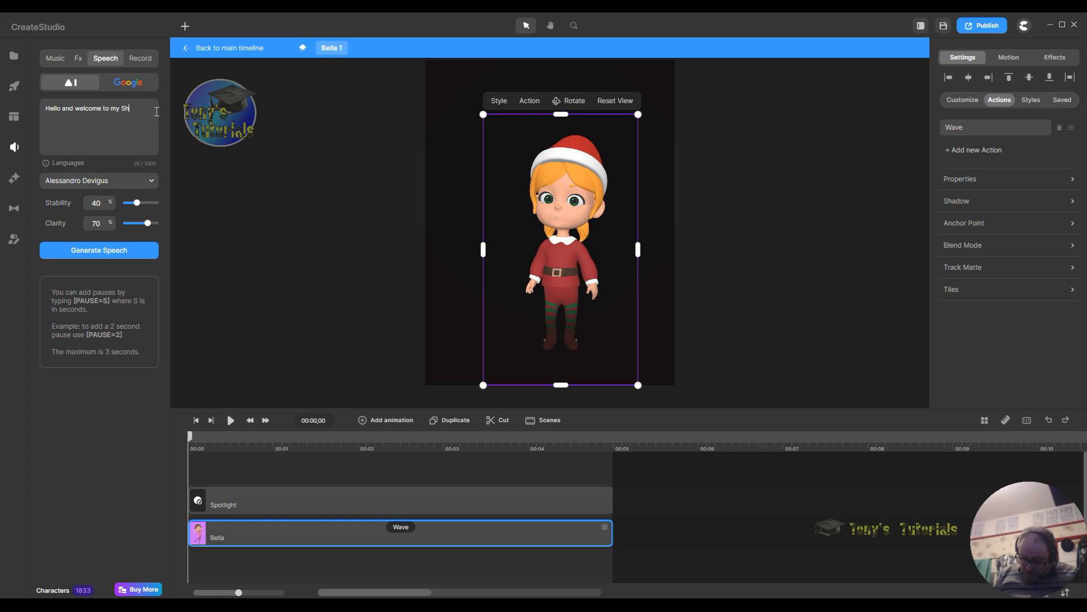
type("w")
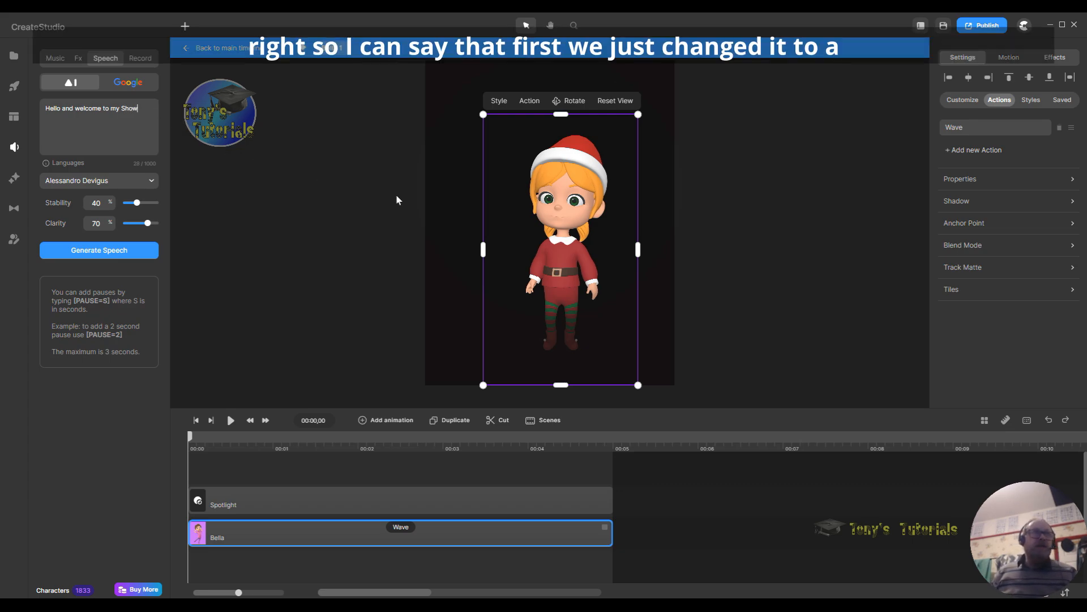
Step: Browse the female AI voices, listen to the Bria sample, and choose Laura as the speech voice
left_click(146, 182)
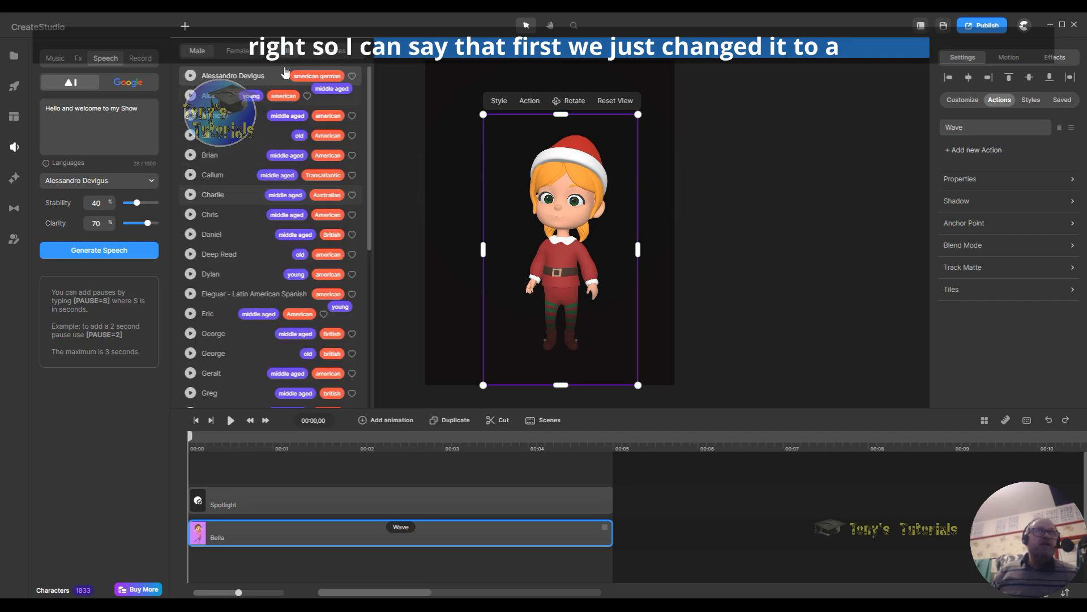
left_click(239, 54)
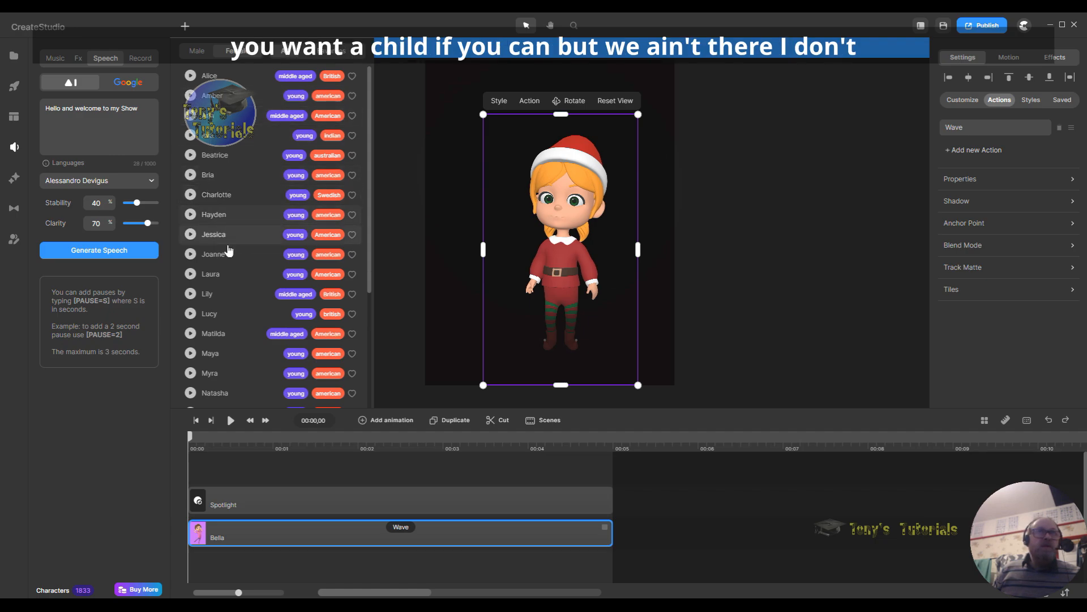
scroll(255, 343, "down", 3)
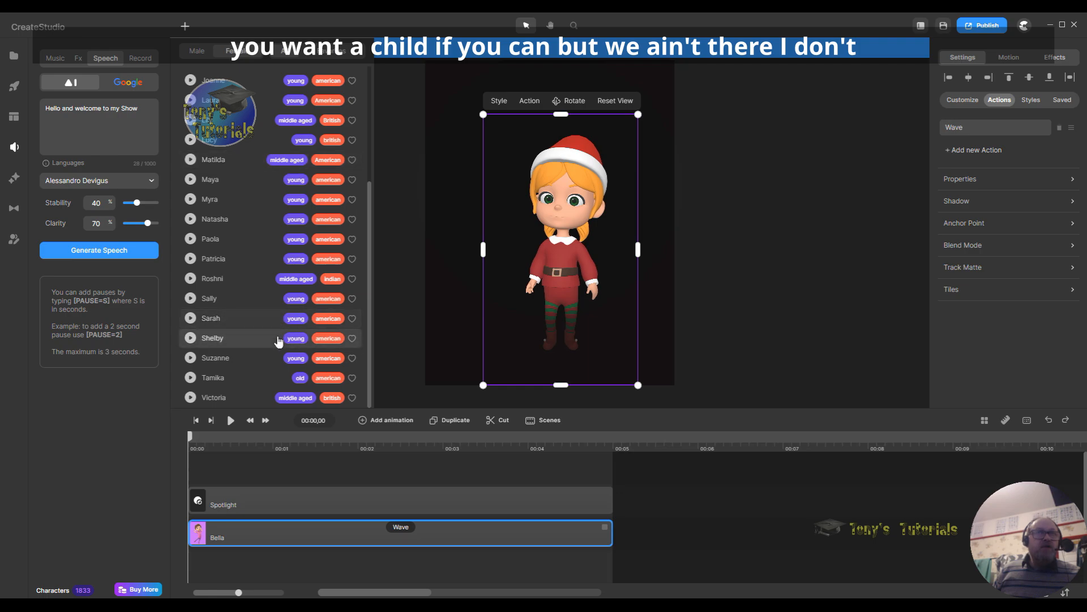
scroll(279, 338, "up", 3)
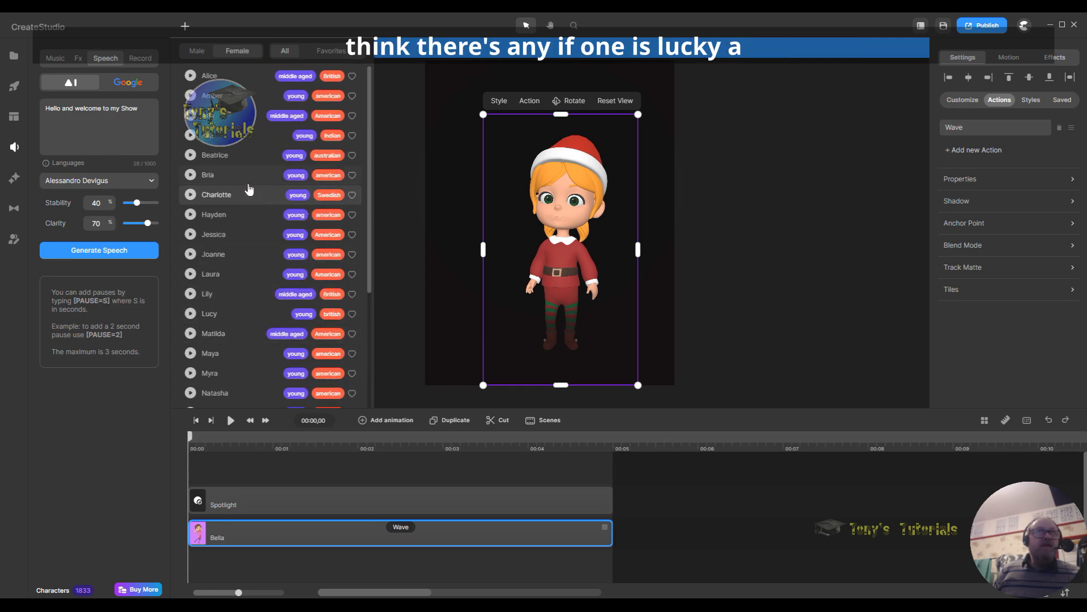
left_click(192, 175)
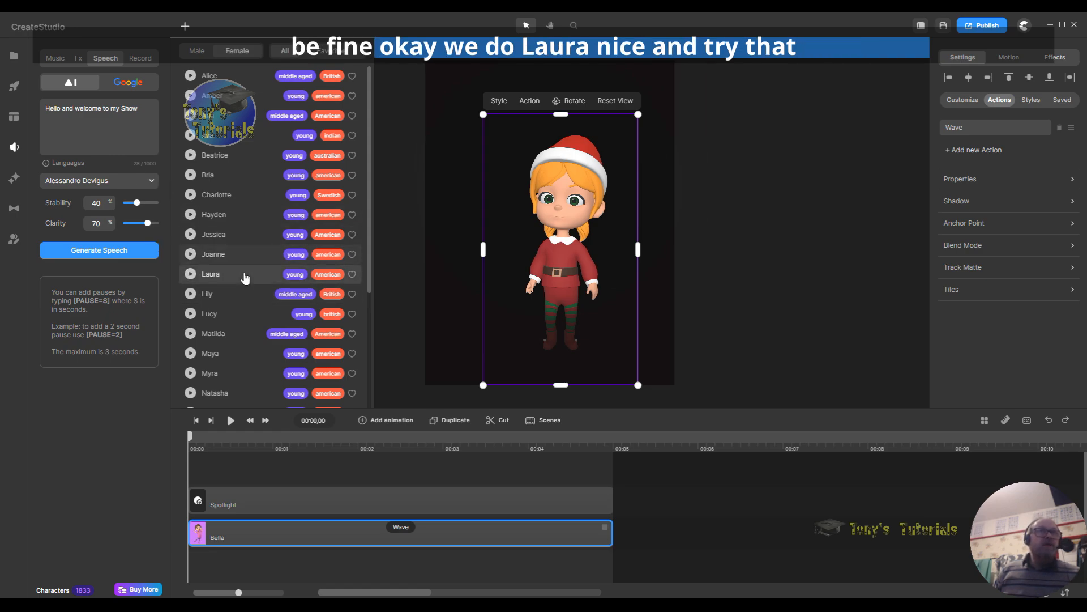
left_click(215, 274)
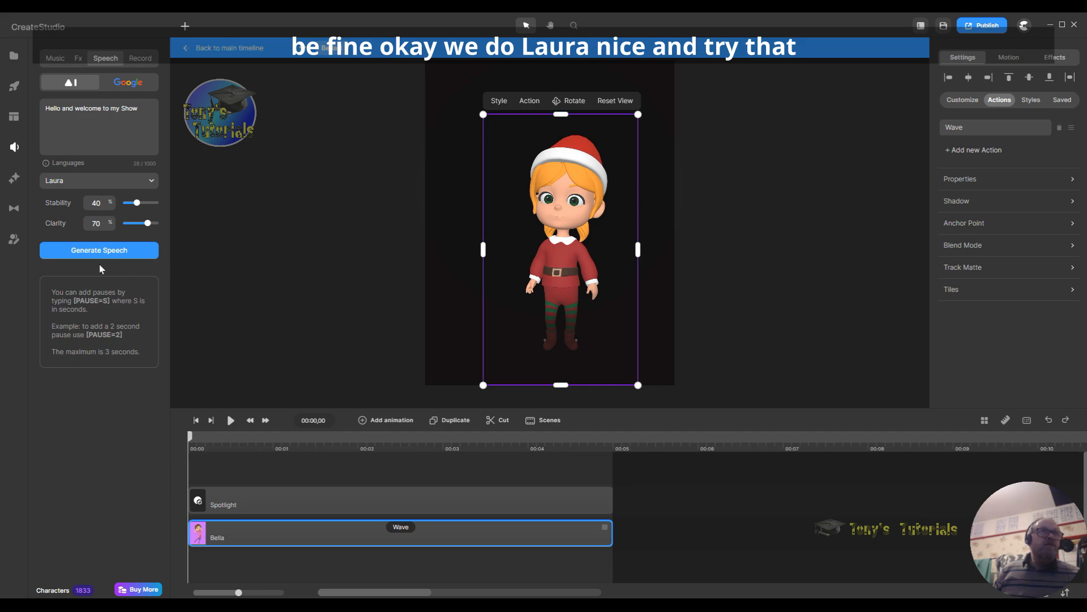
Step: Generate the speech, preview it, and import the audio into the project media
left_click(126, 245)
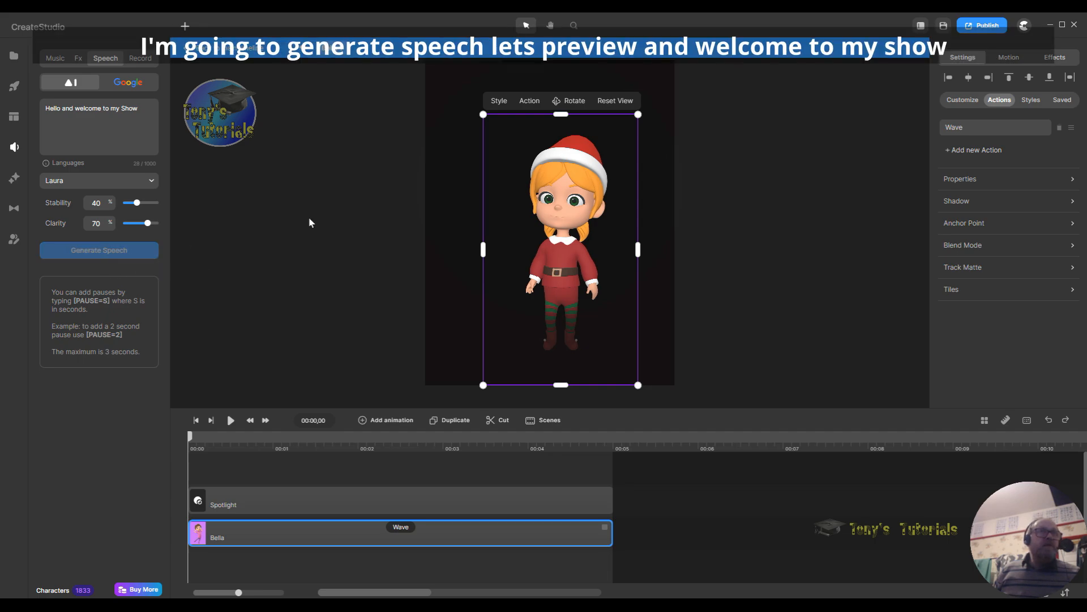
left_click(64, 274)
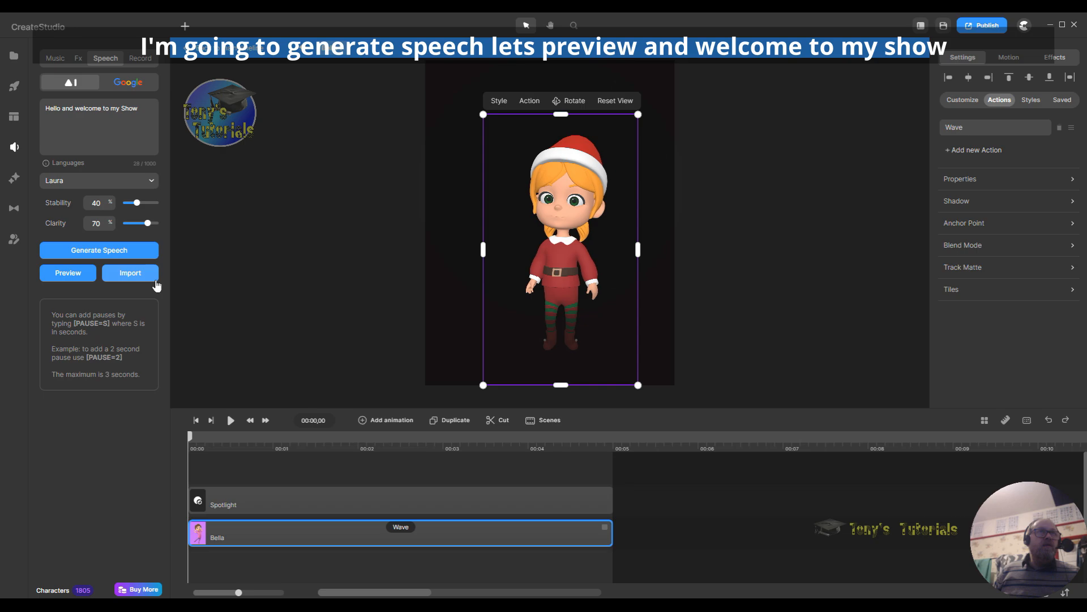
left_click(132, 274)
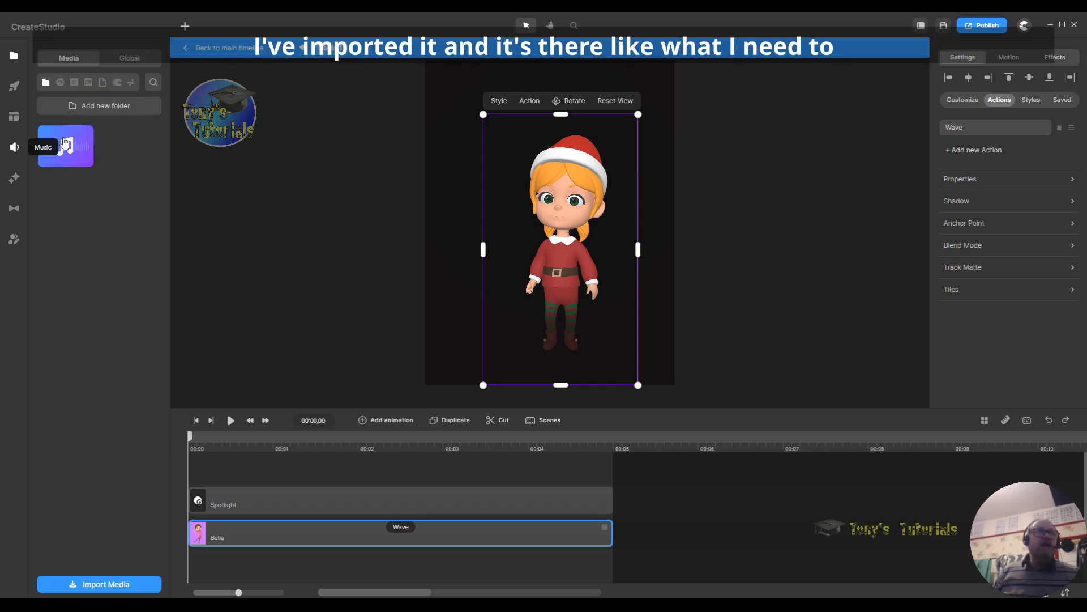
Step: Place the imported greeting speech at about 0.7 s on the Bella 1 timeline, synced with Bella, and play it back
left_click_drag(69, 151, 277, 469)
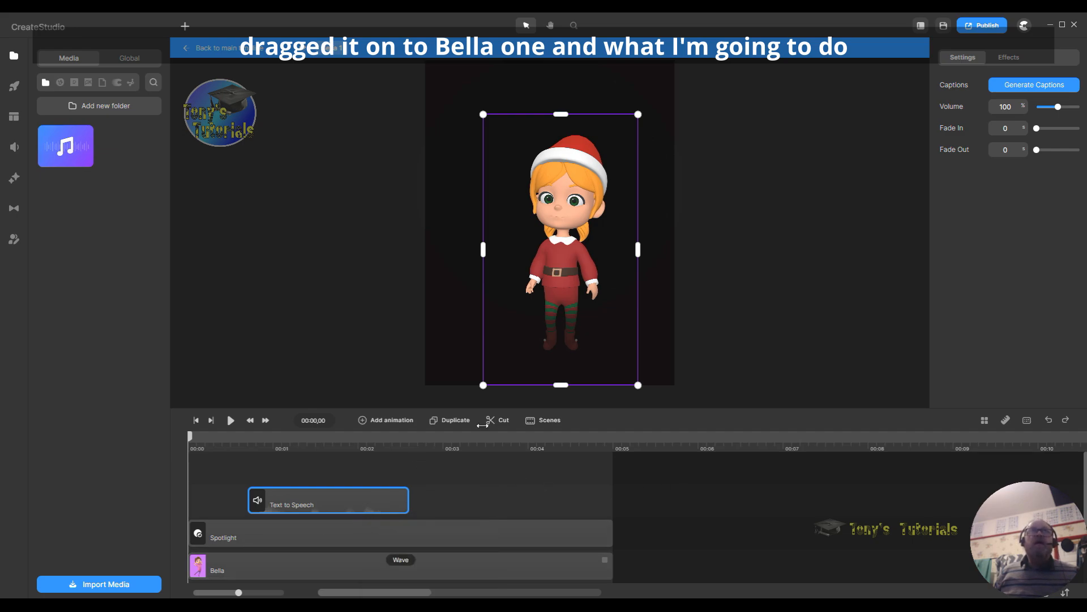
right_click(344, 503)
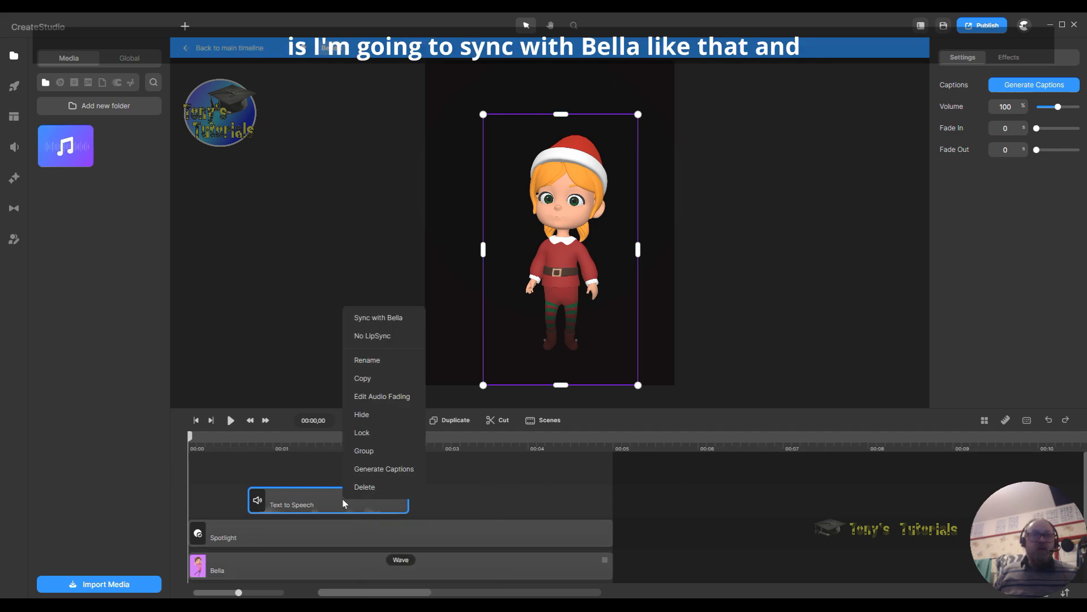
left_click(396, 318)
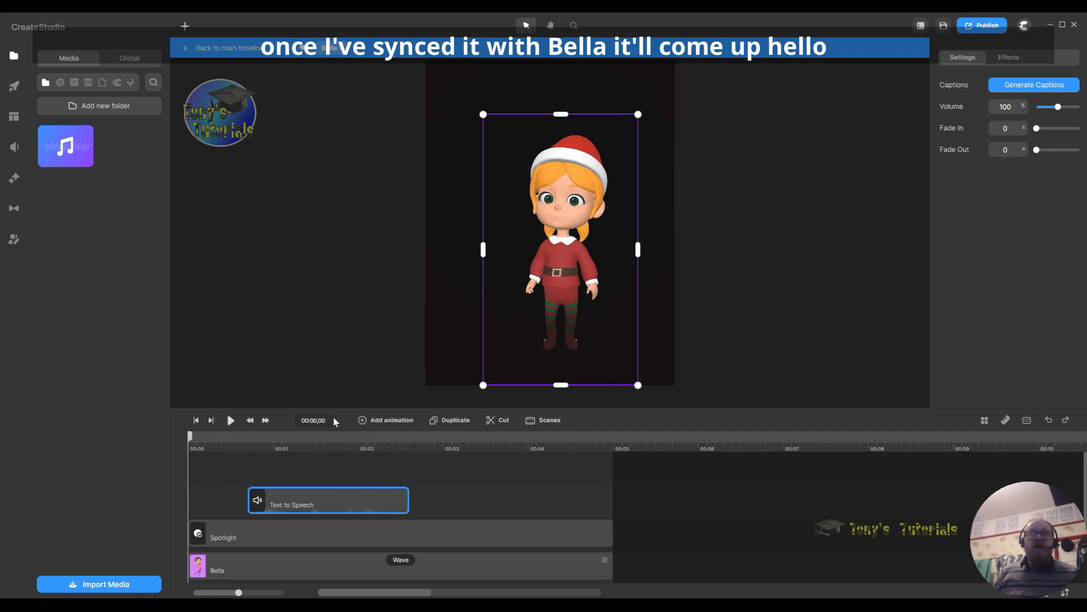
key("space")
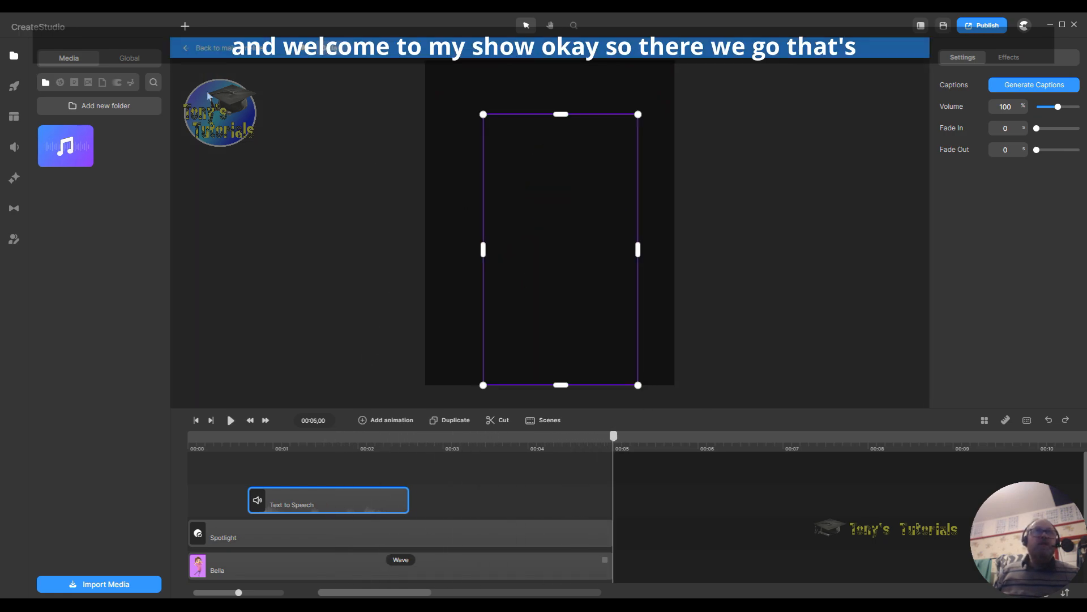
Step: Return to the main timeline and select the Bella 2 group
left_click(206, 51)
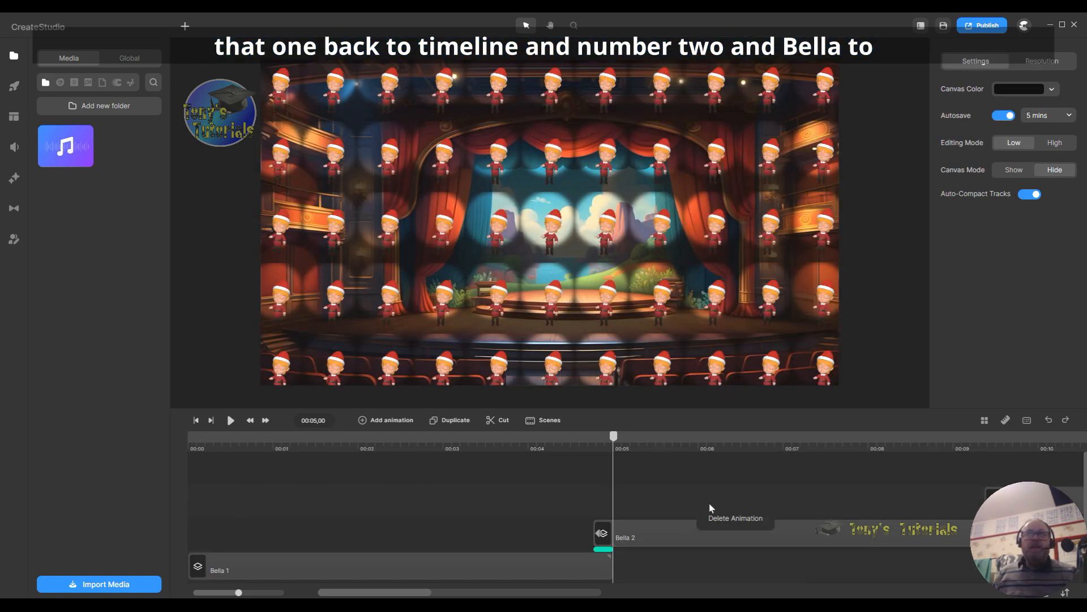
left_click(677, 524)
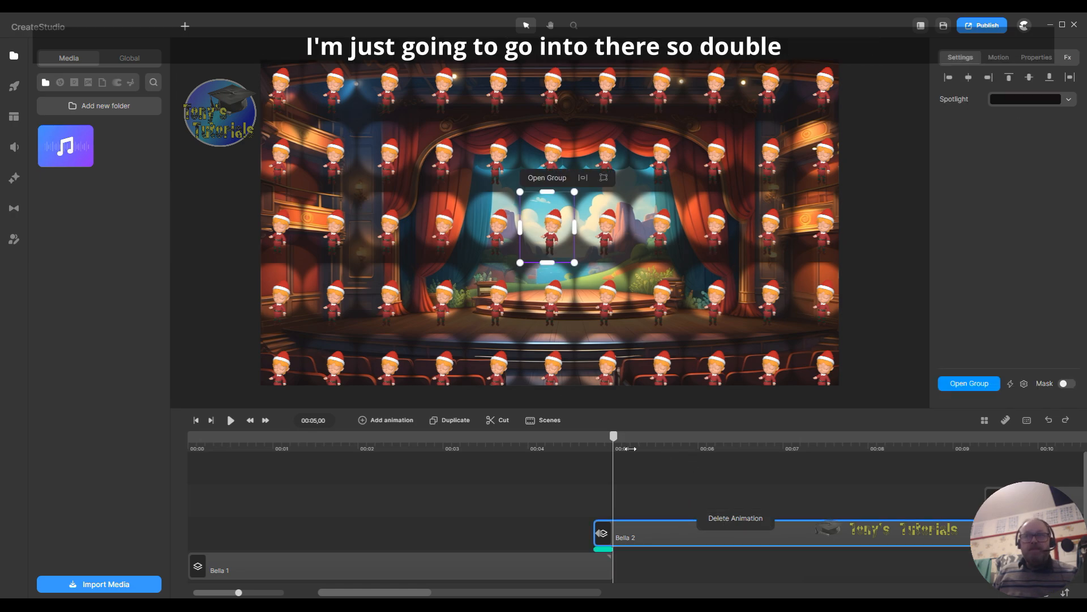
double_click(632, 537)
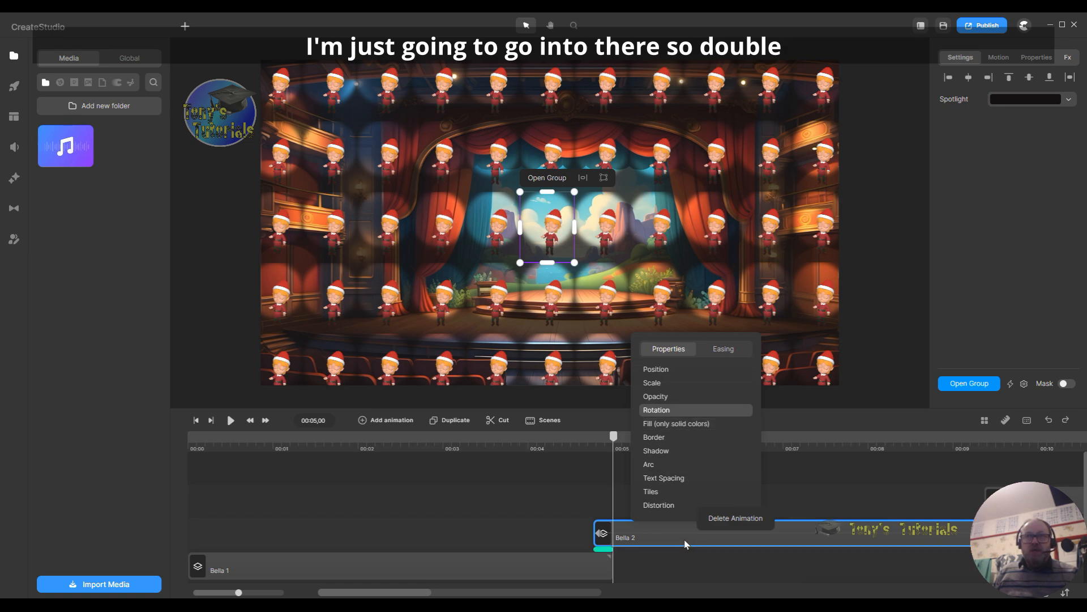
double_click(843, 535)
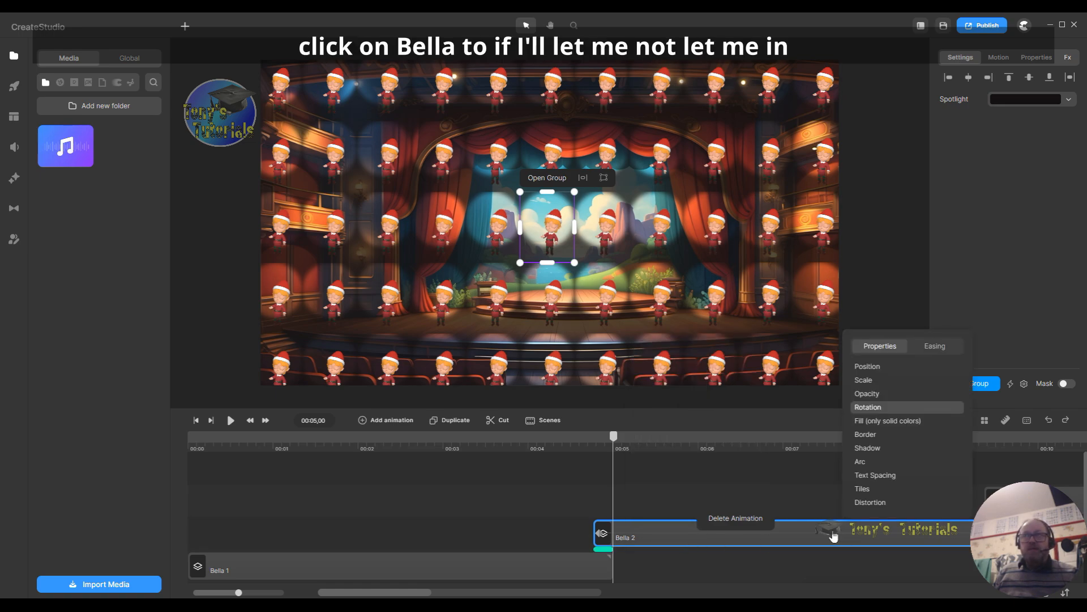
double_click(827, 538)
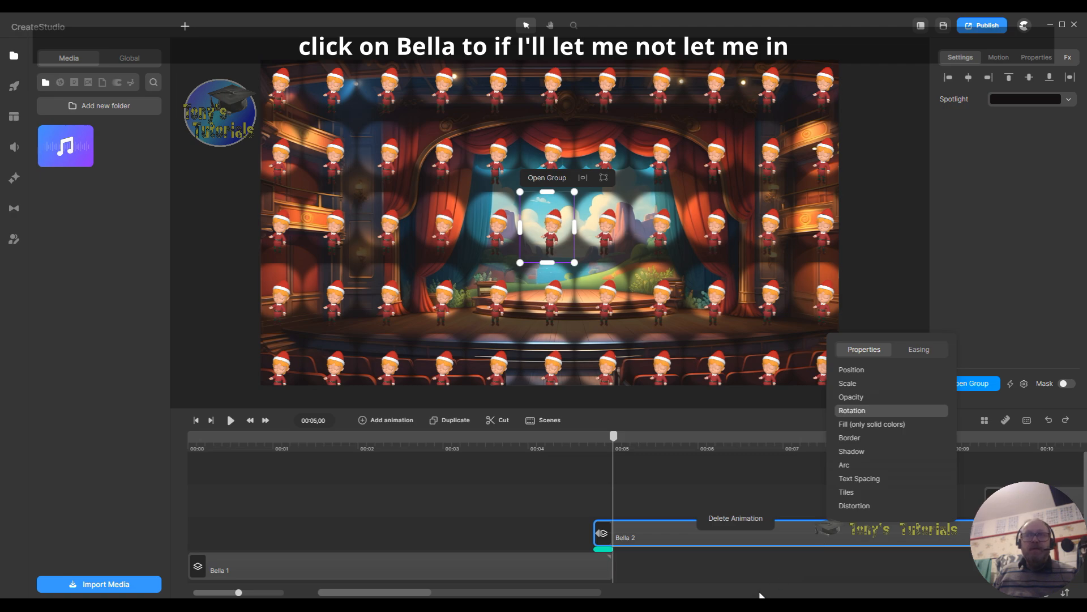
left_click(742, 572)
left_click(777, 531)
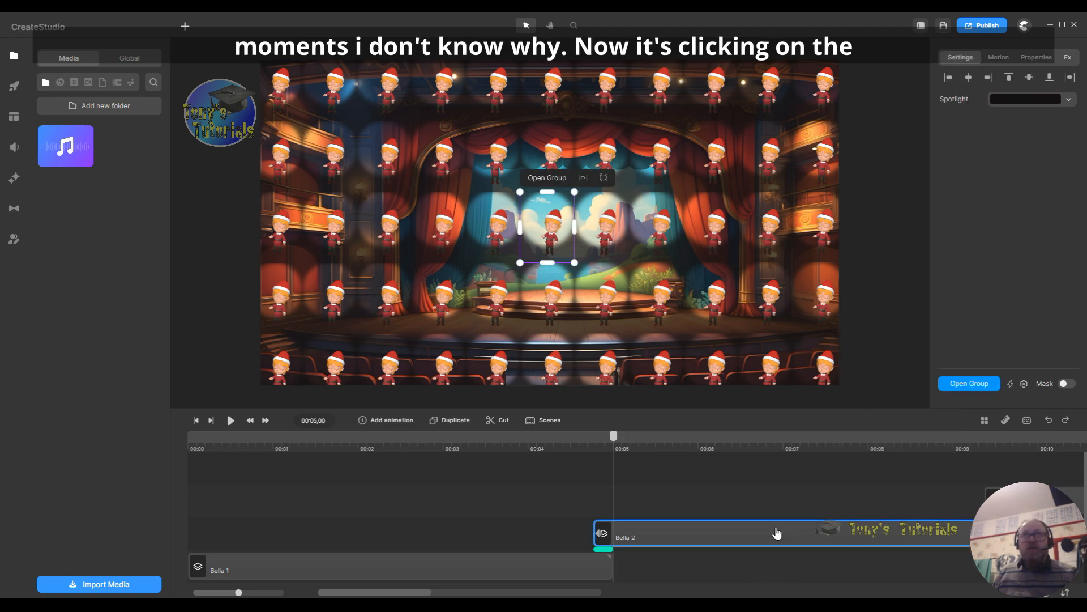
double_click(777, 532)
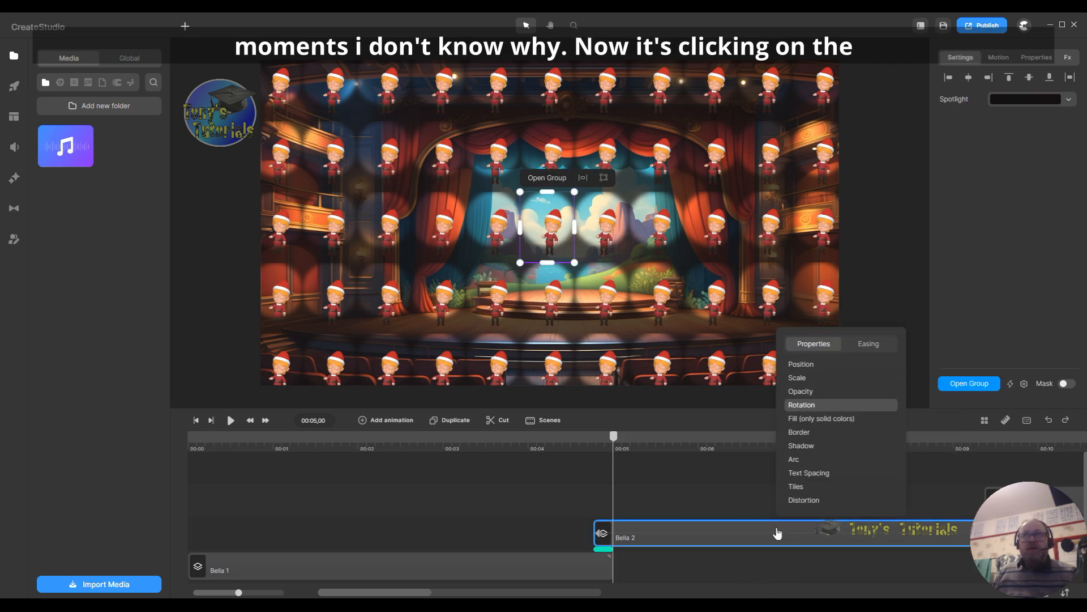
left_click(687, 468)
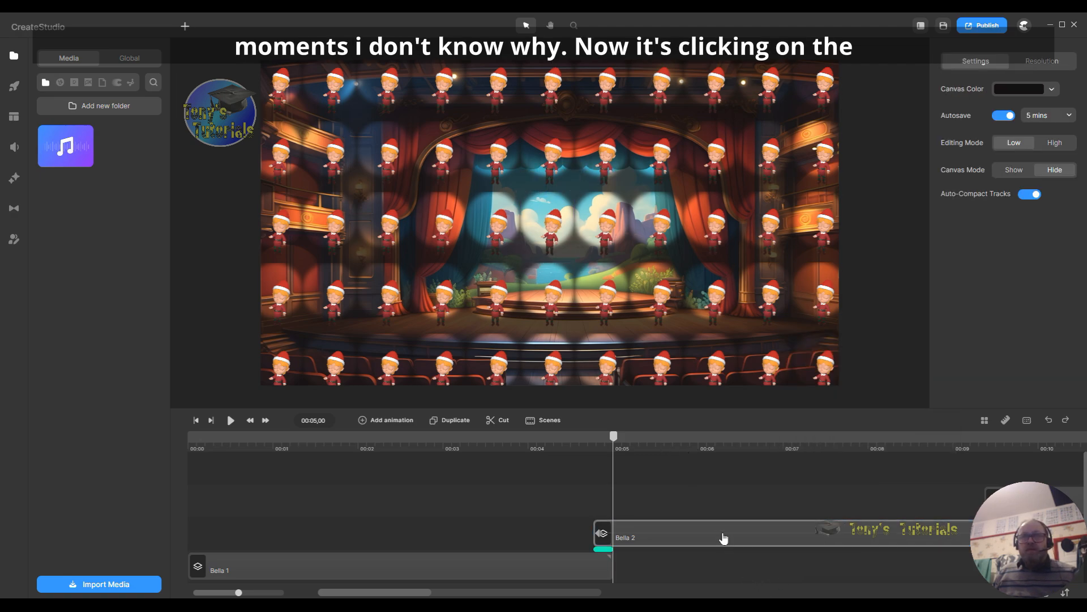
Step: Open the Bella 2 group and choose the female voice Laura for its AI speech
double_click(667, 523)
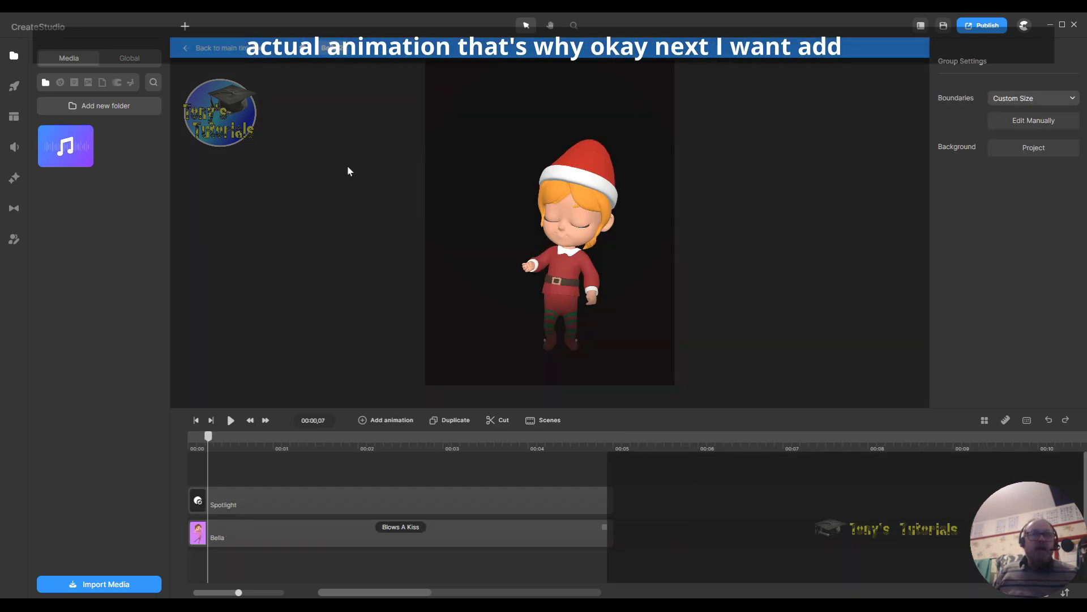
left_click(14, 150)
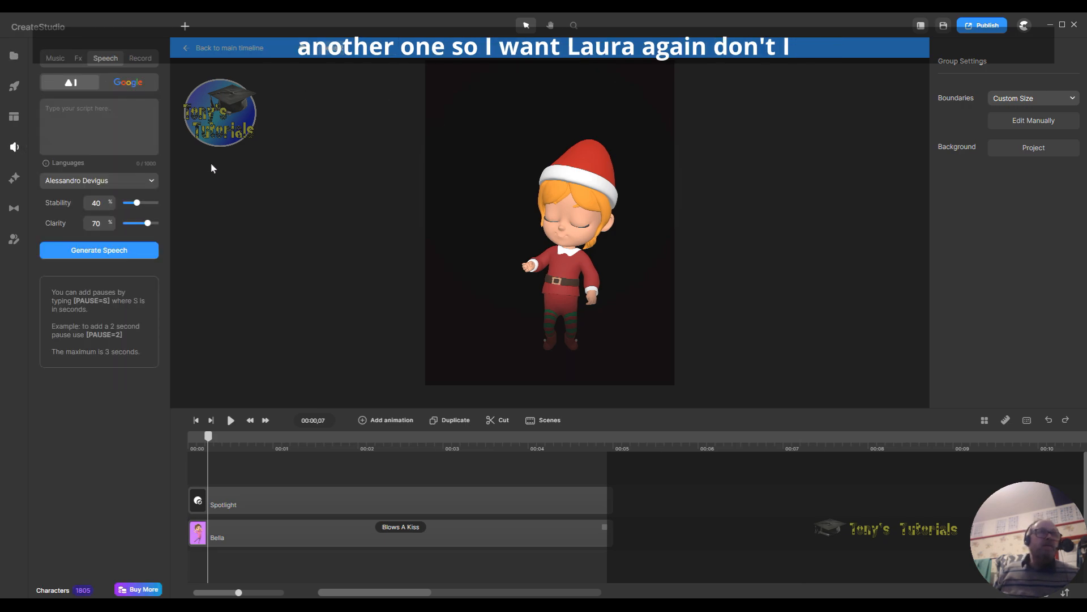
left_click(151, 182)
scroll(245, 286, "down", 5)
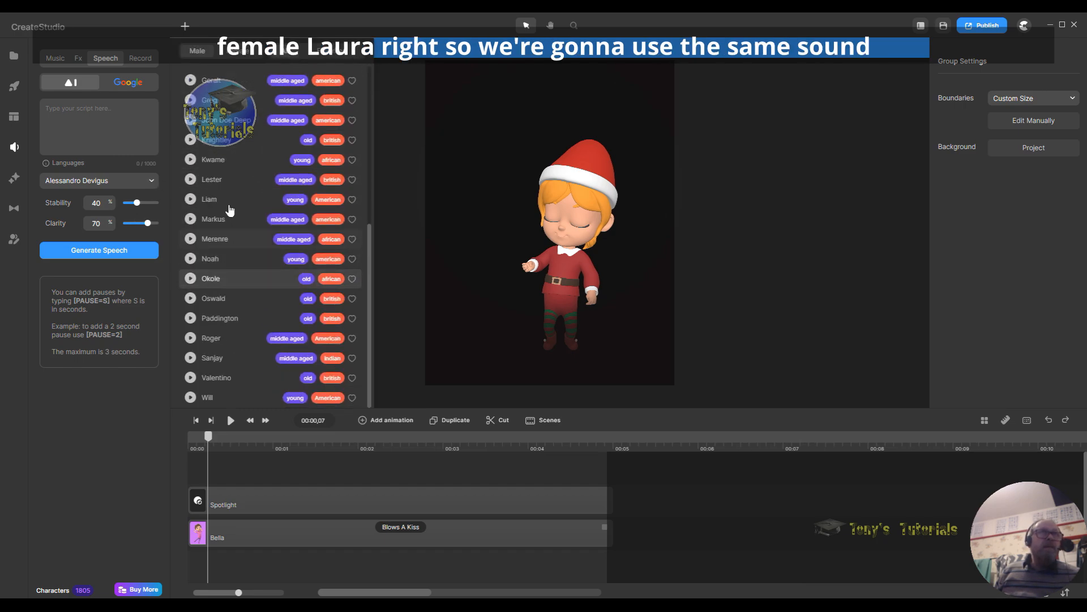
scroll(231, 181, "up", 5)
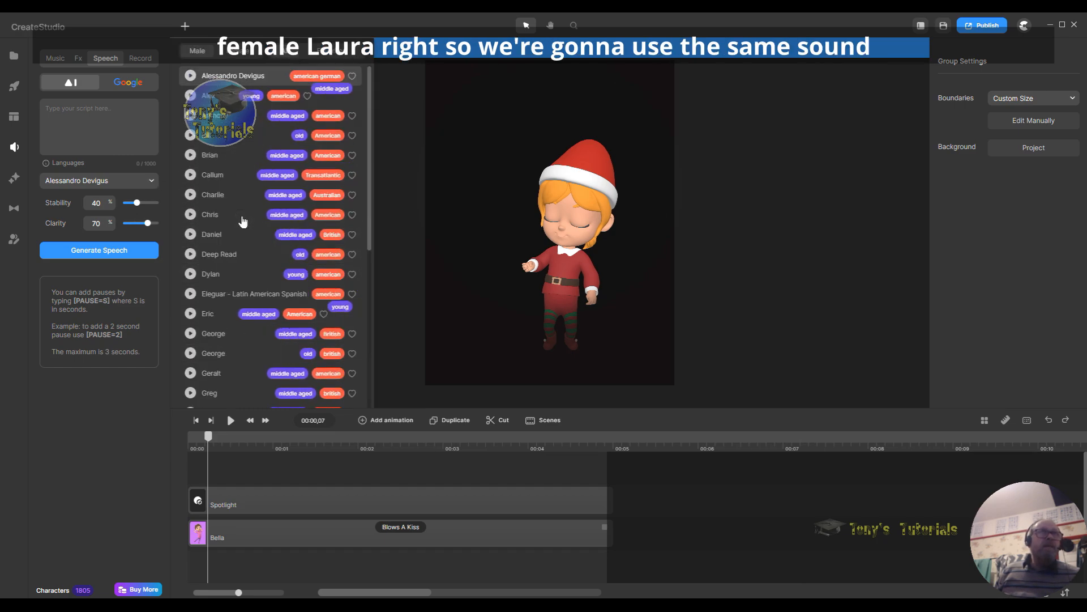
left_click(242, 54)
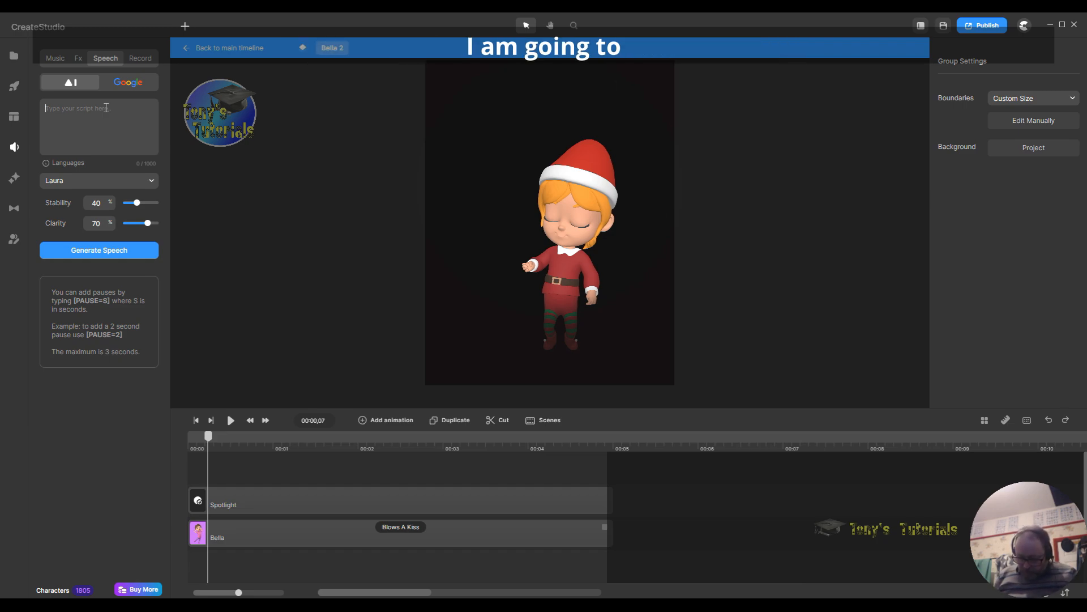
Step: Enter the AI text-to-speech script "I am going to turn your world around with my magic trick!"
type("I")
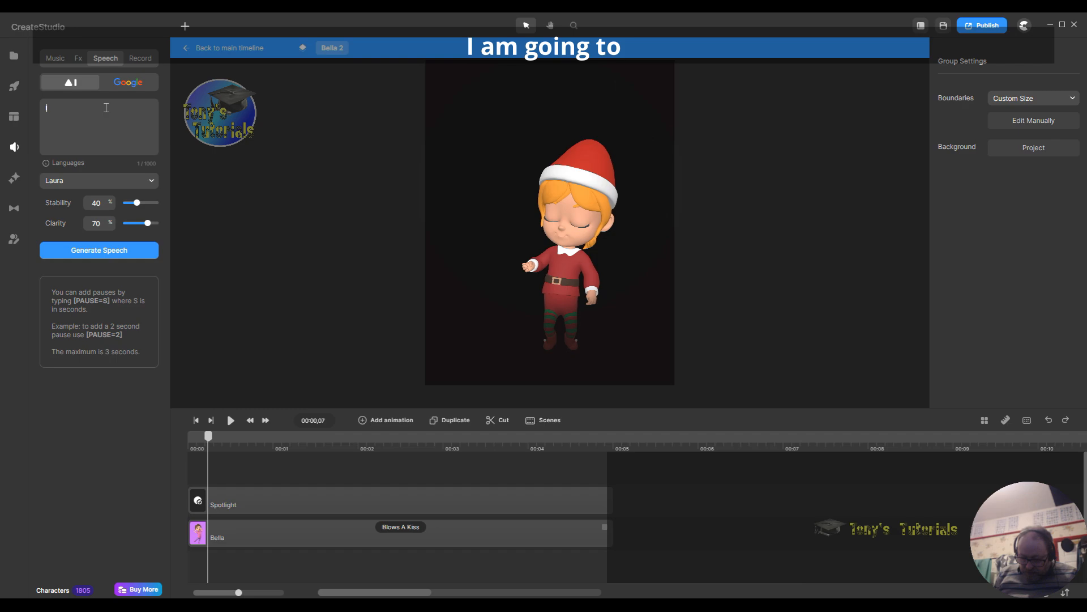
type(" am going to turn yo")
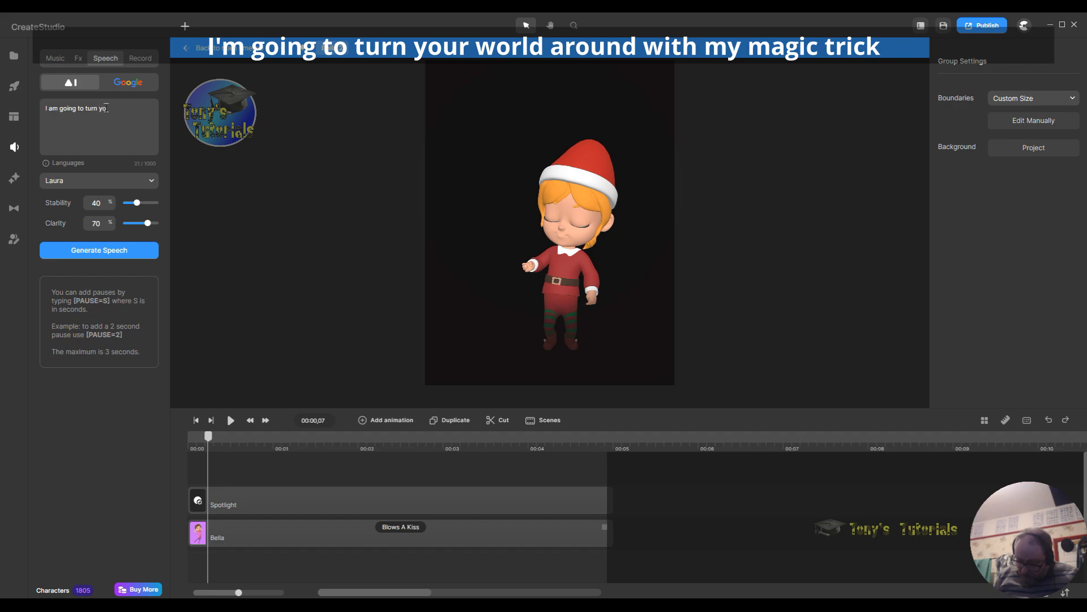
type("ur wo")
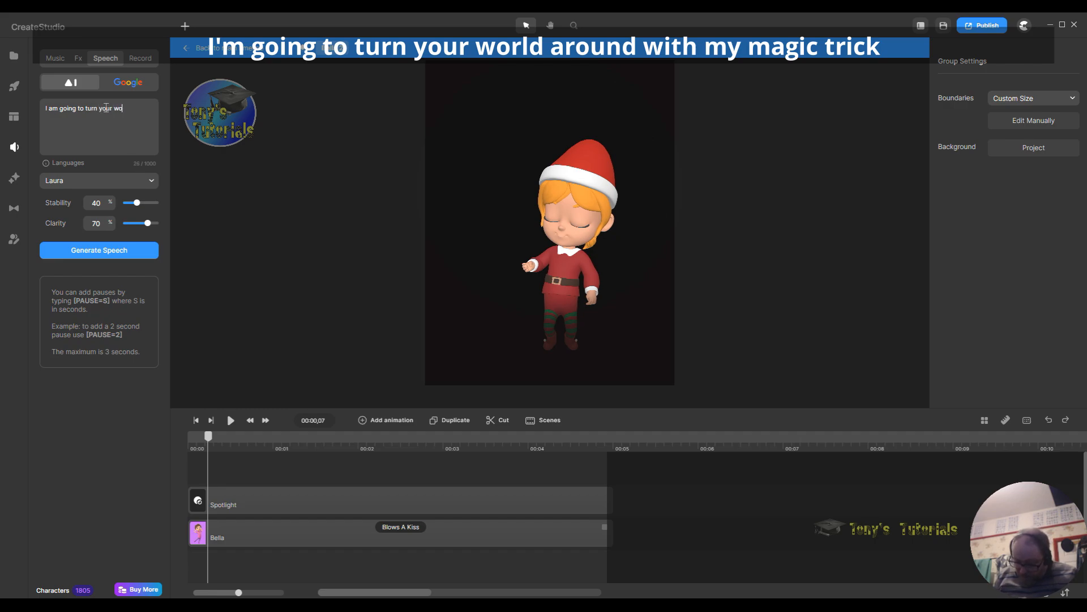
type("rld around")
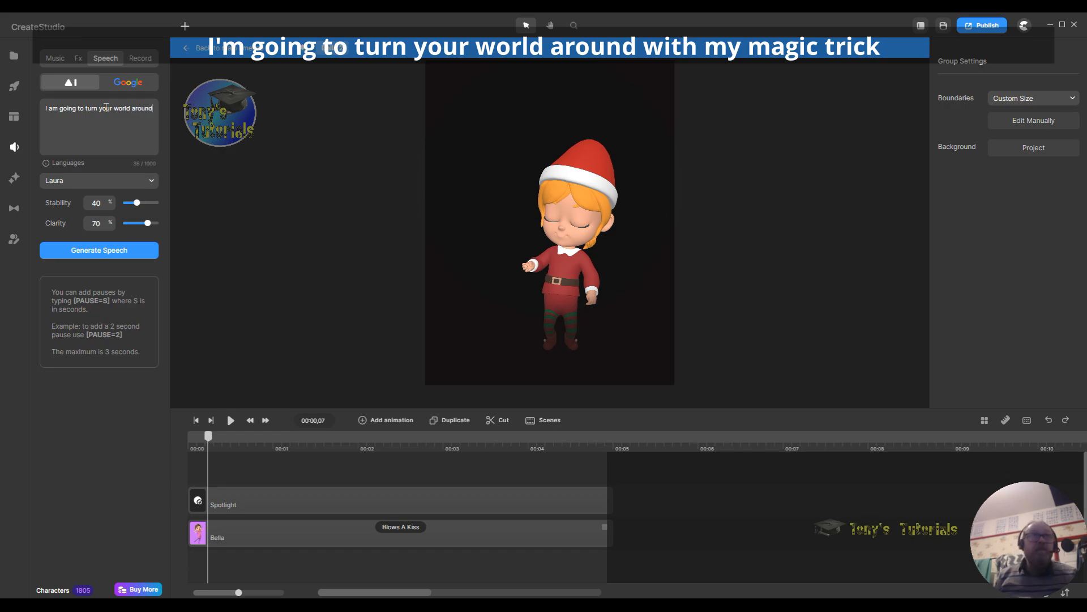
type(" with my magic tric")
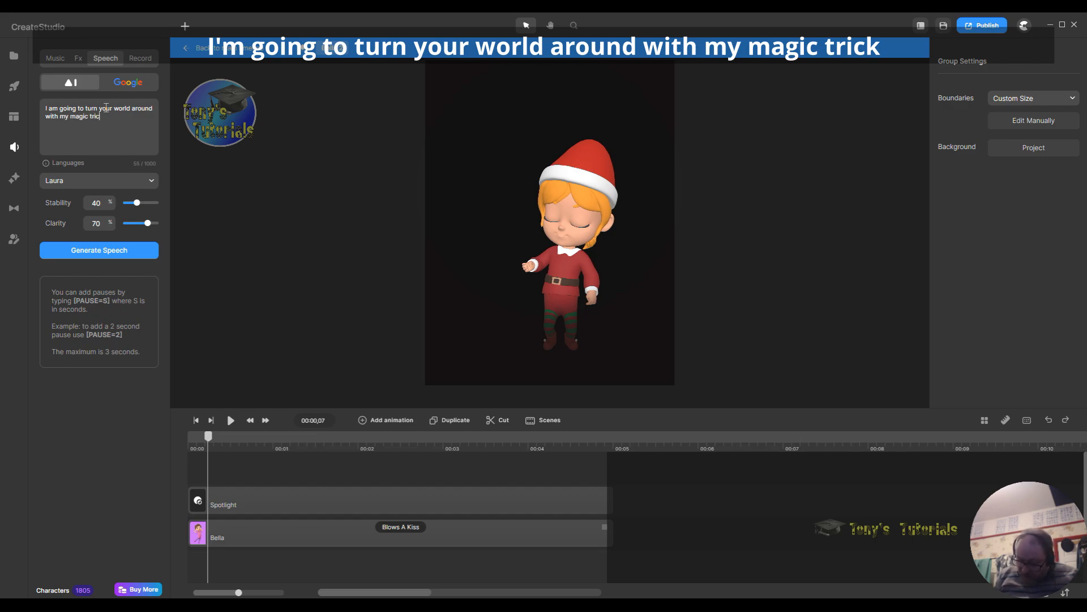
type("k!")
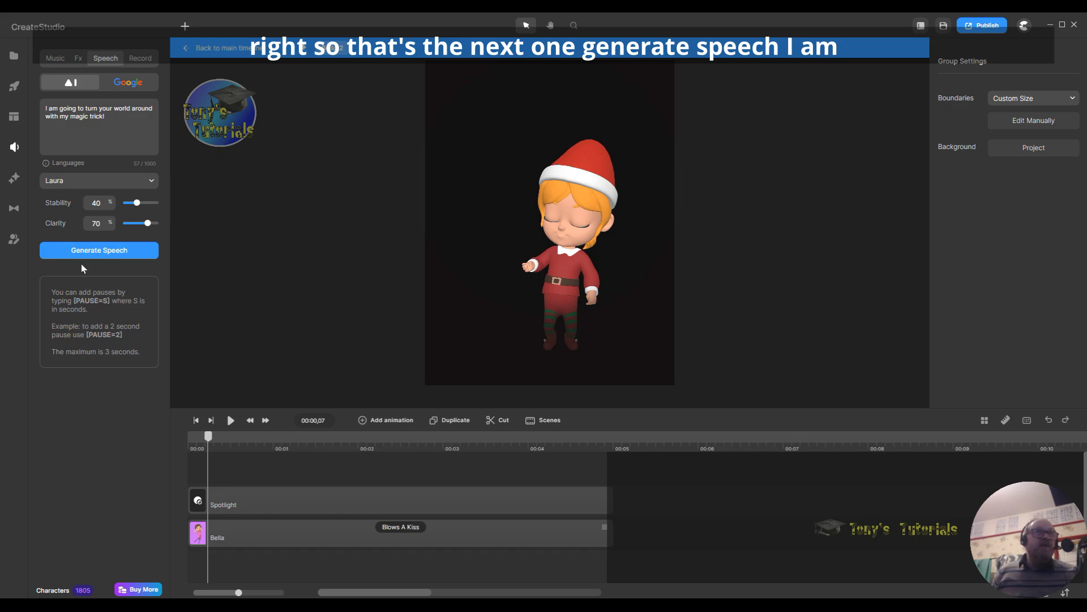
Step: Generate the magic trick speech, listen to its preview, and import the audio into the project media
left_click(95, 251)
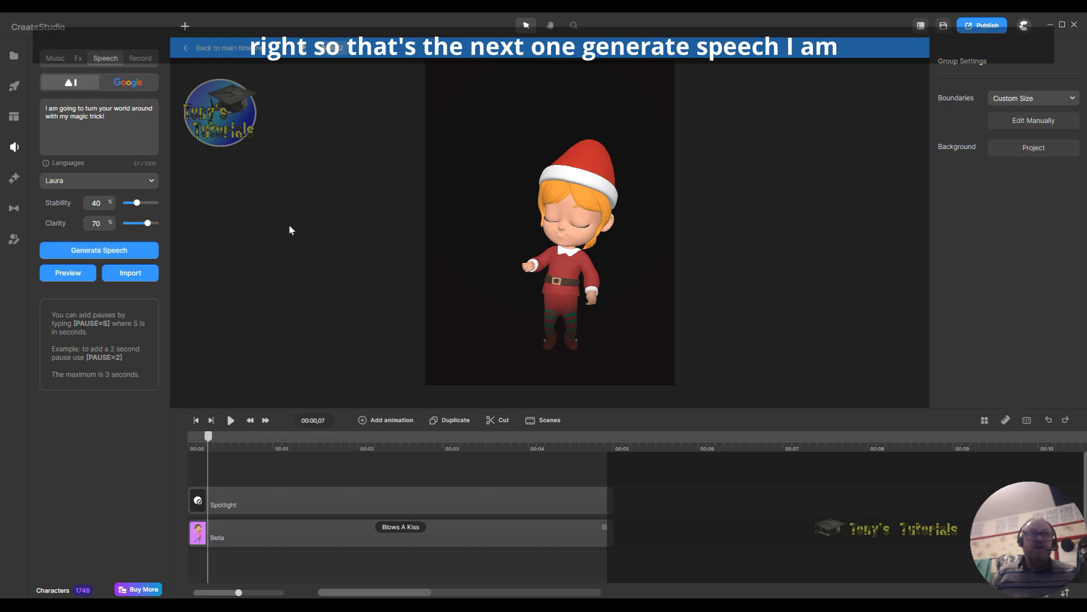
left_click(71, 278)
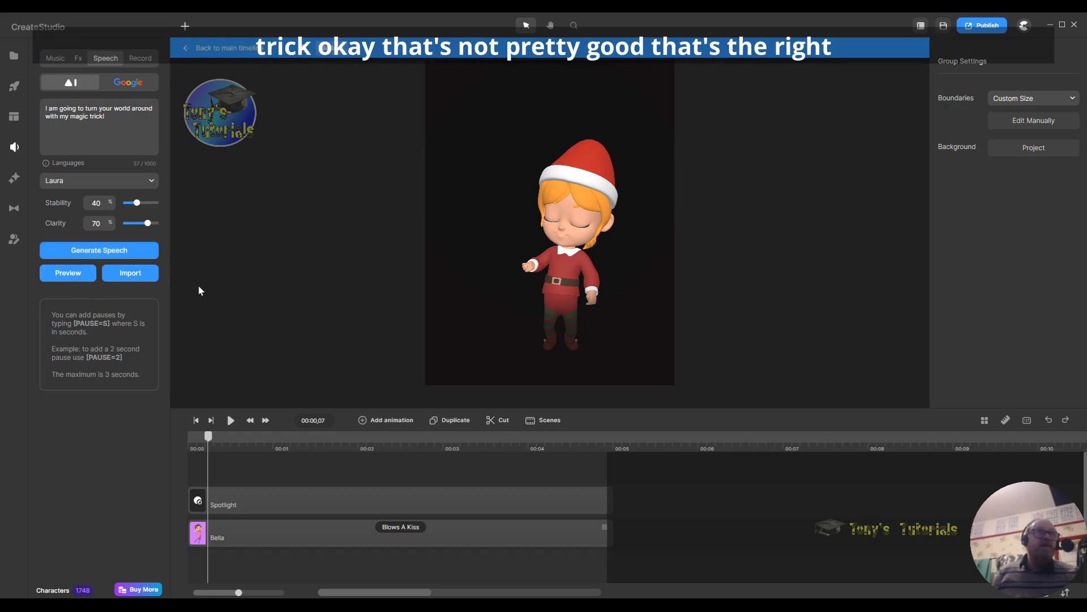
left_click(140, 276)
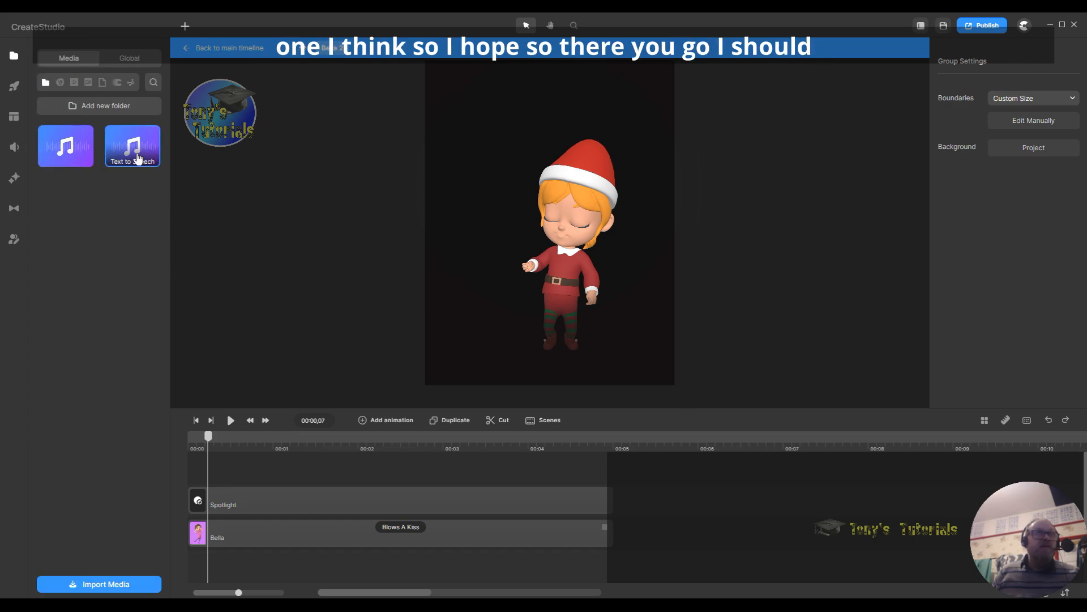
Step: Place the magic trick speech at about 0.9 s on the Bella 2 timeline, synced with Bella, and play it back
left_click_drag(133, 154, 244, 473)
left_click(231, 419)
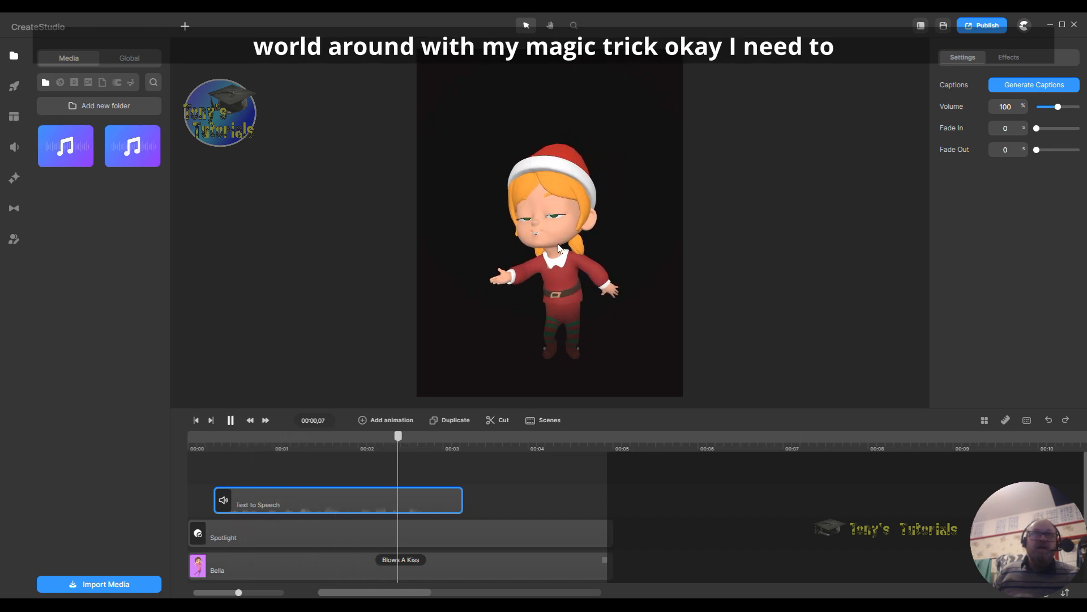
left_click_drag(298, 503, 341, 495)
right_click(341, 494)
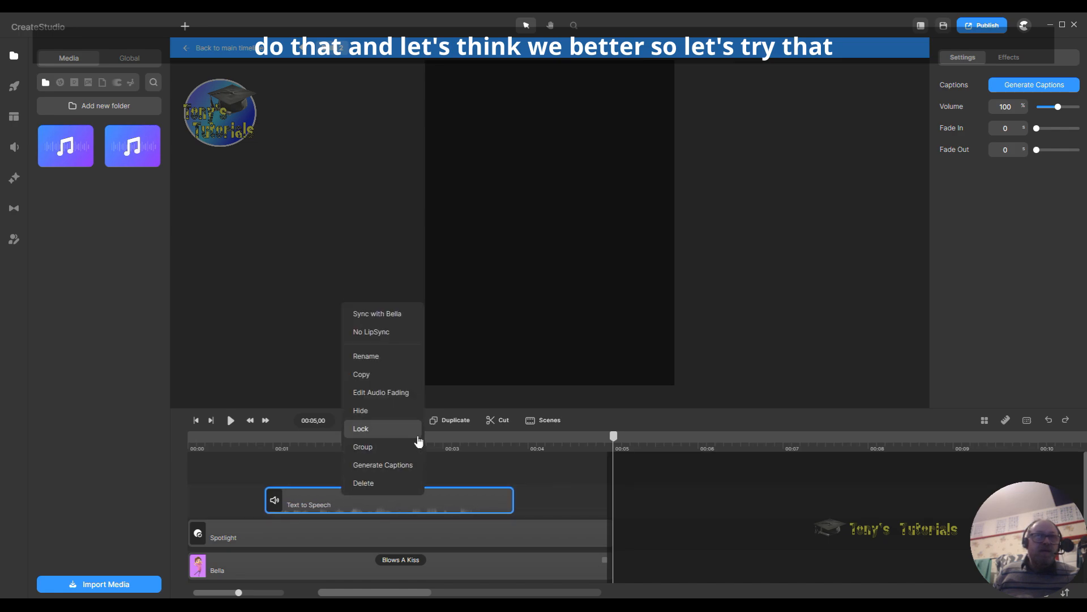
left_click(408, 319)
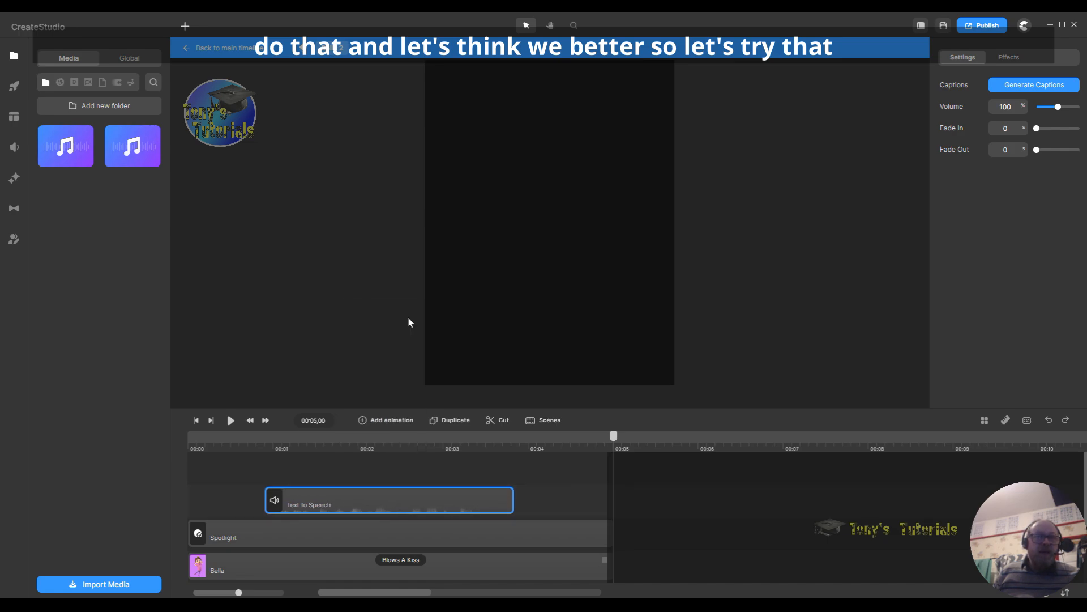
left_click(195, 420)
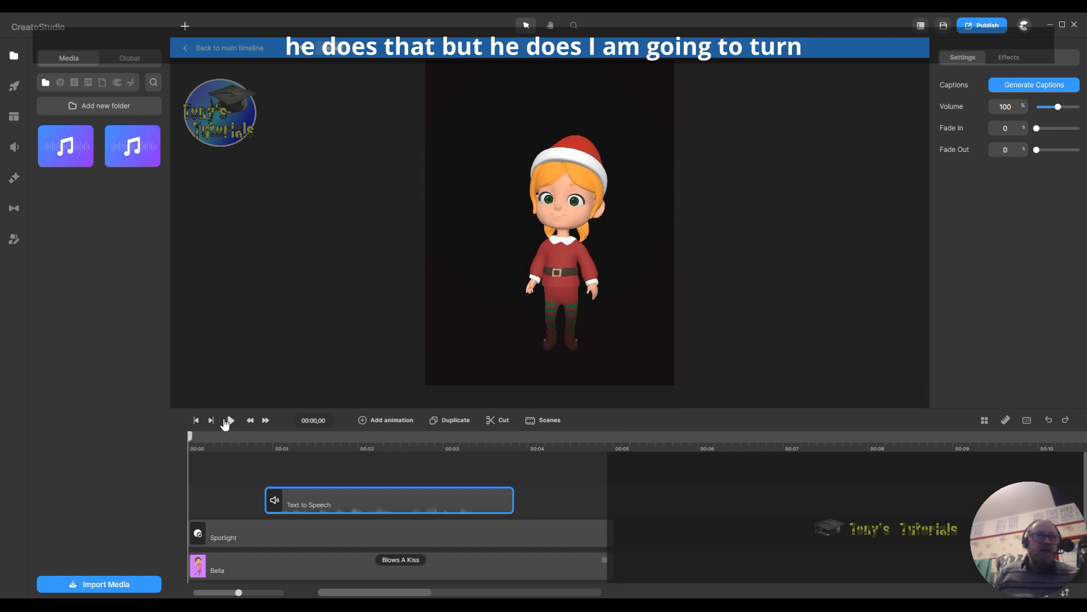
left_click(231, 421)
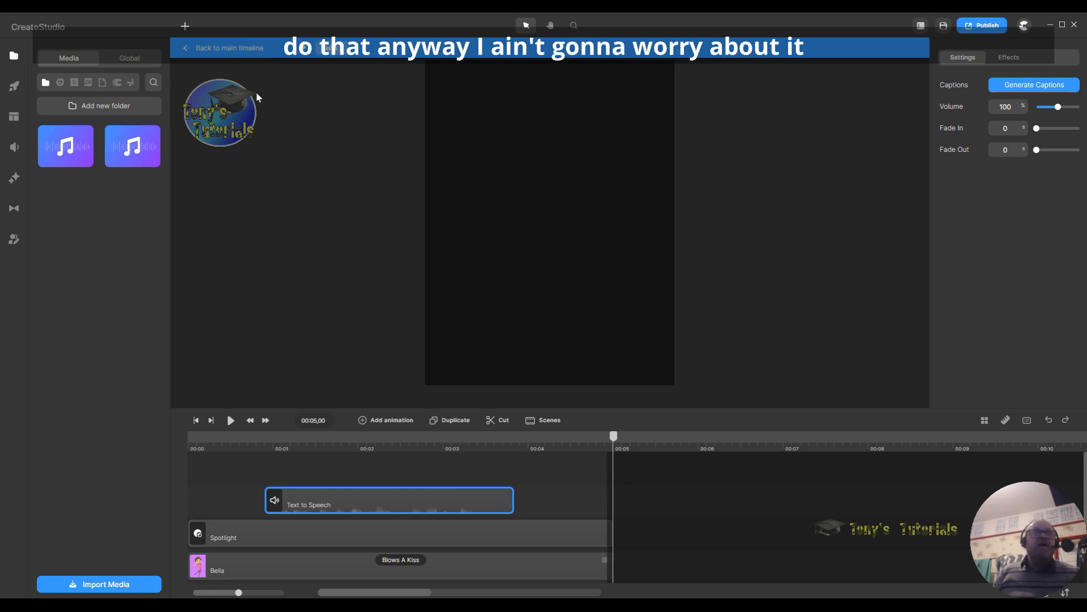
Step: Open the Bella 3 group from the main timeline and bring up the AI text-to-speech tool
left_click(233, 50)
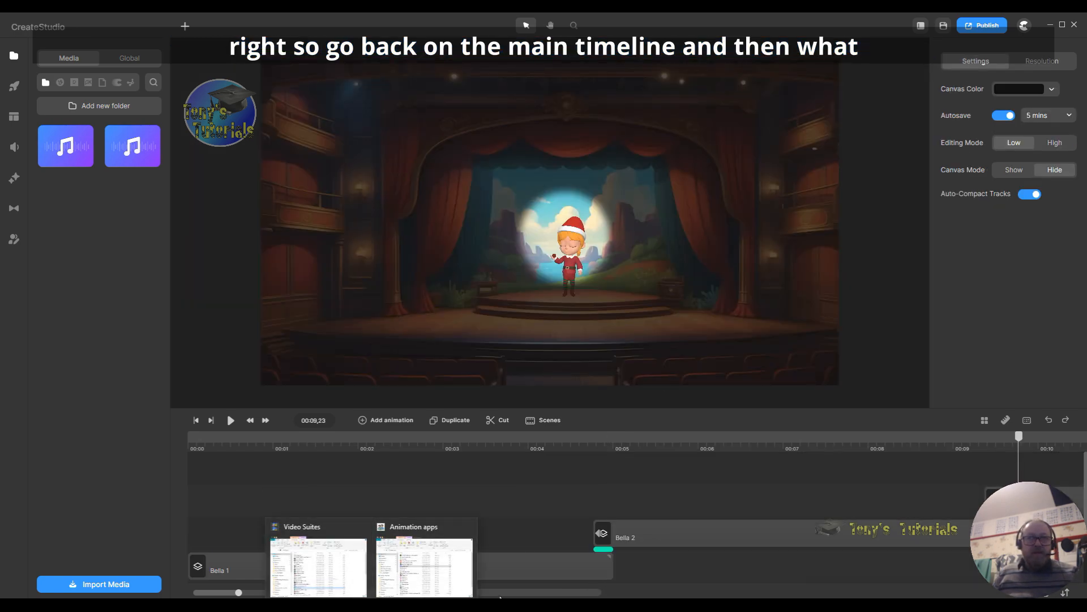
left_click_drag(385, 592, 410, 594)
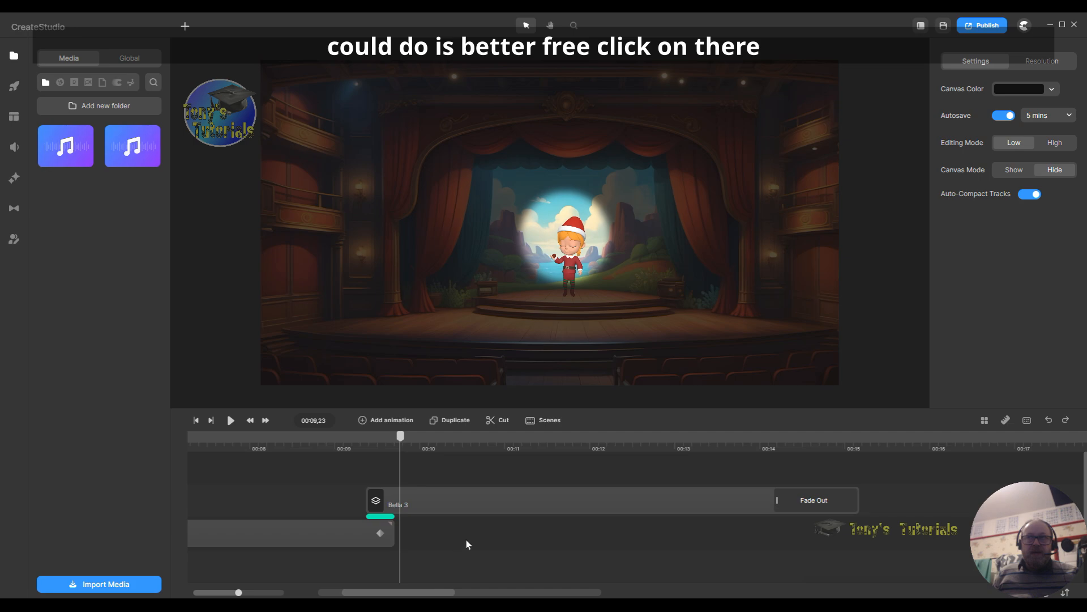
left_click(501, 503)
double_click(502, 500)
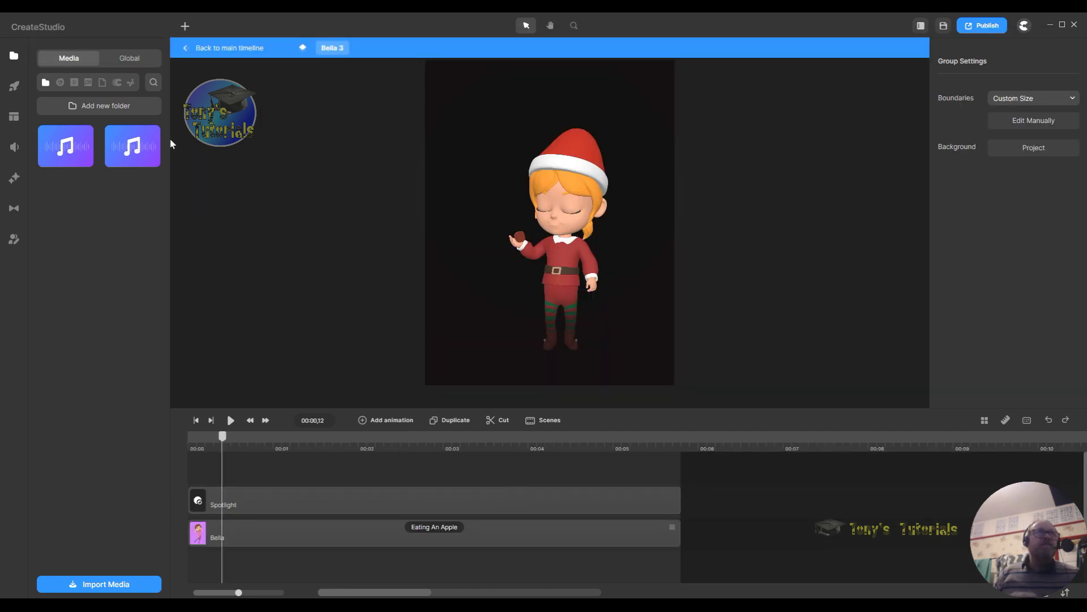
left_click(14, 146)
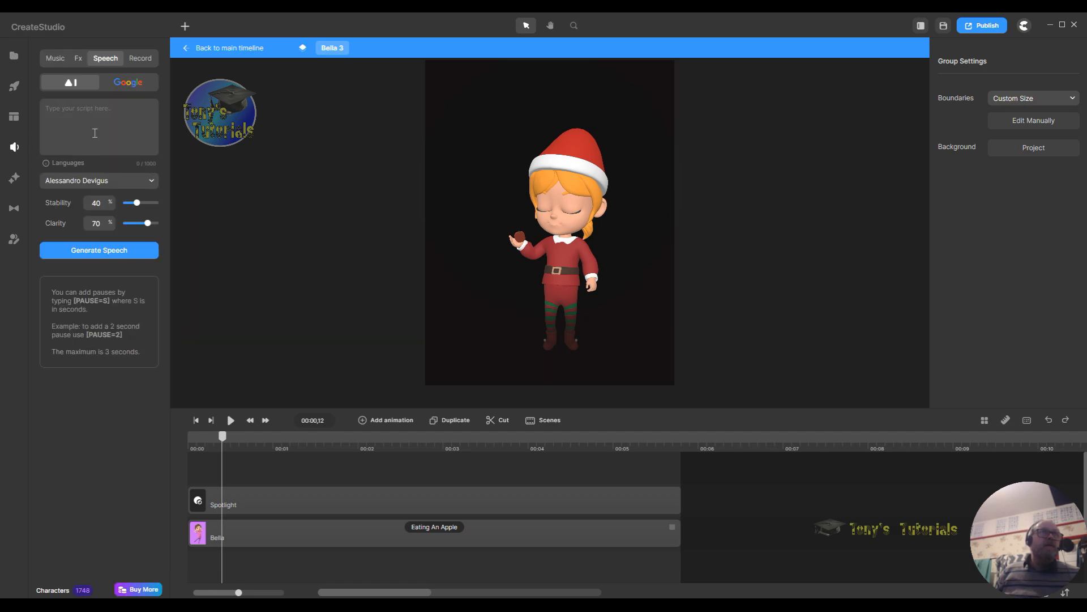
Step: Enter the AI text-to-speech script "Im going to make this apple disappear!"
left_click(116, 110)
type("Im going toi mas")
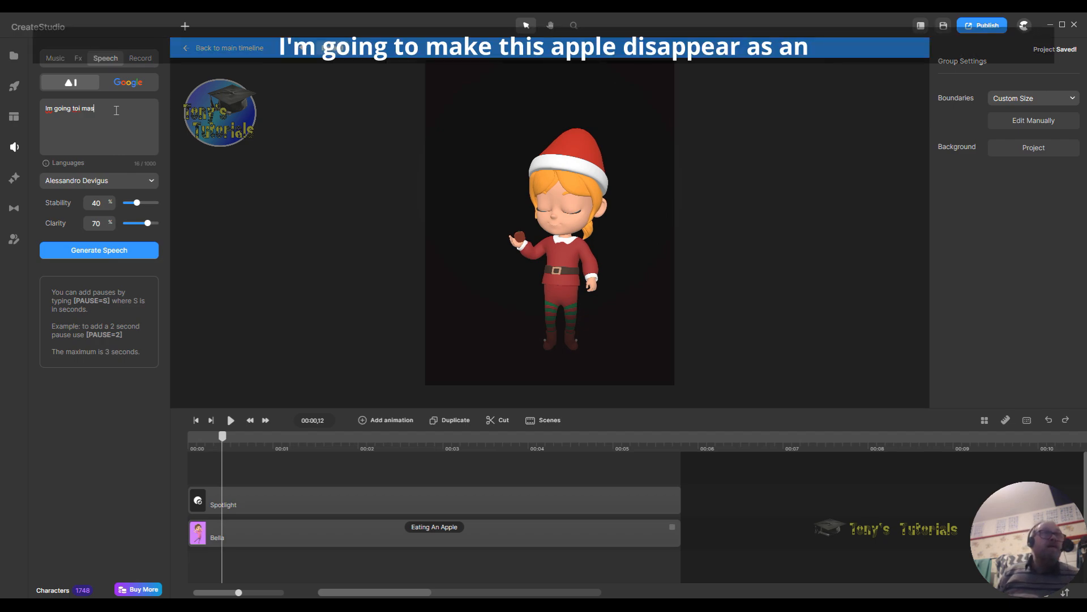
key("BackSpace")
key("BackSpace")
key("BackSpace")
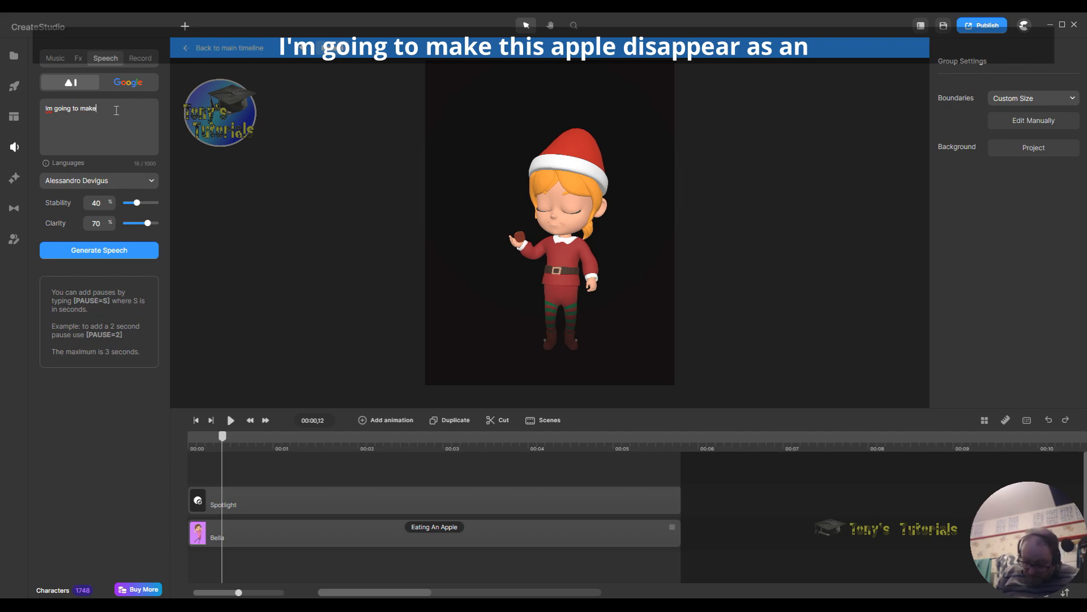
type("his apple")
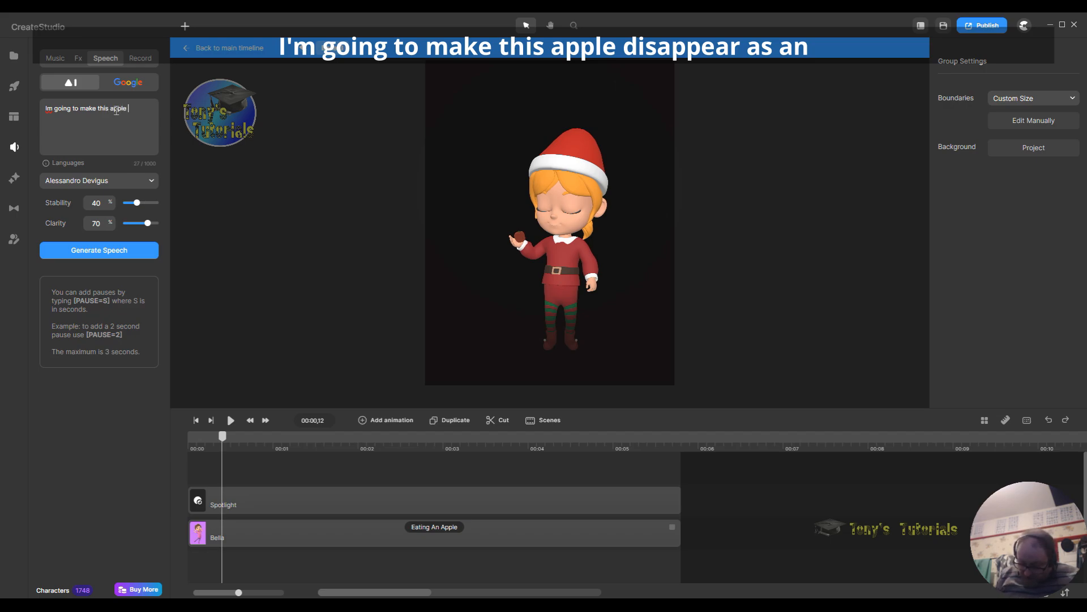
type(" disappear!")
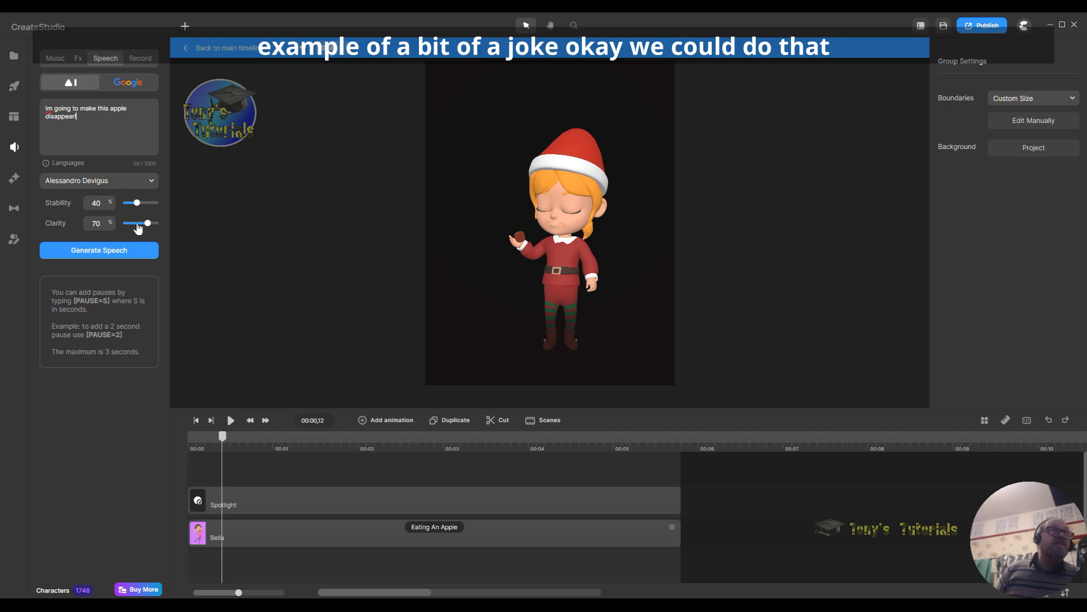
Step: Choose the female voice Laura, generate the apple speech, and import the audio into the project media
left_click(152, 182)
left_click(245, 54)
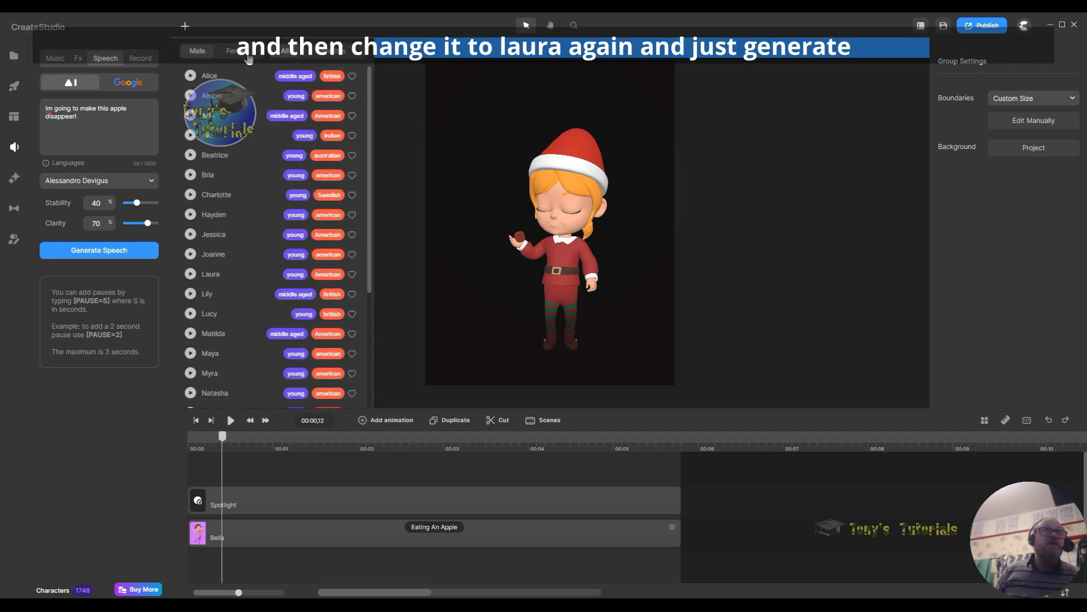
left_click(231, 271)
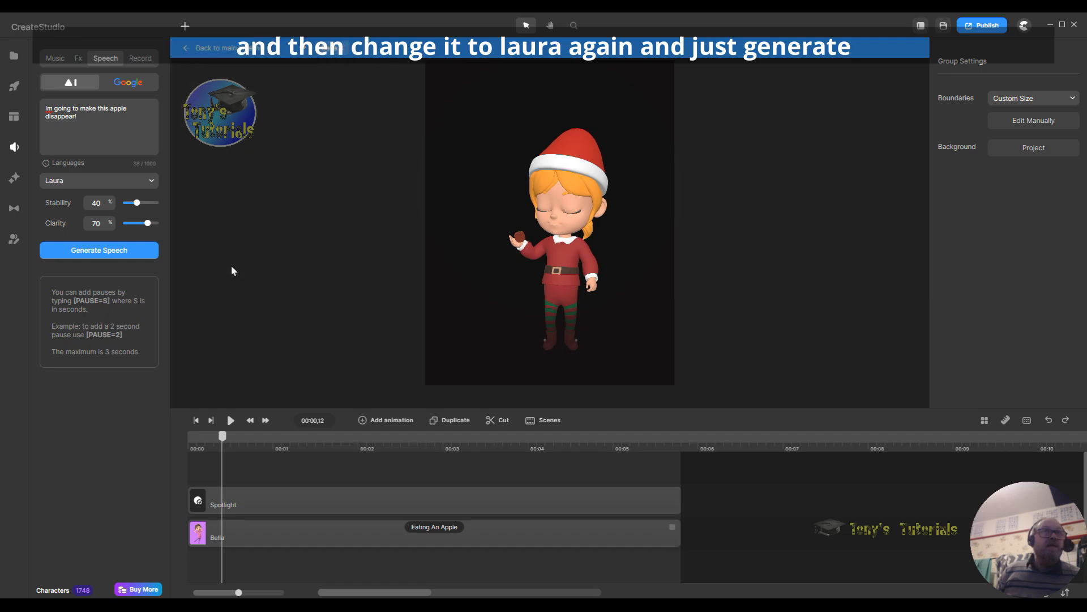
left_click(81, 252)
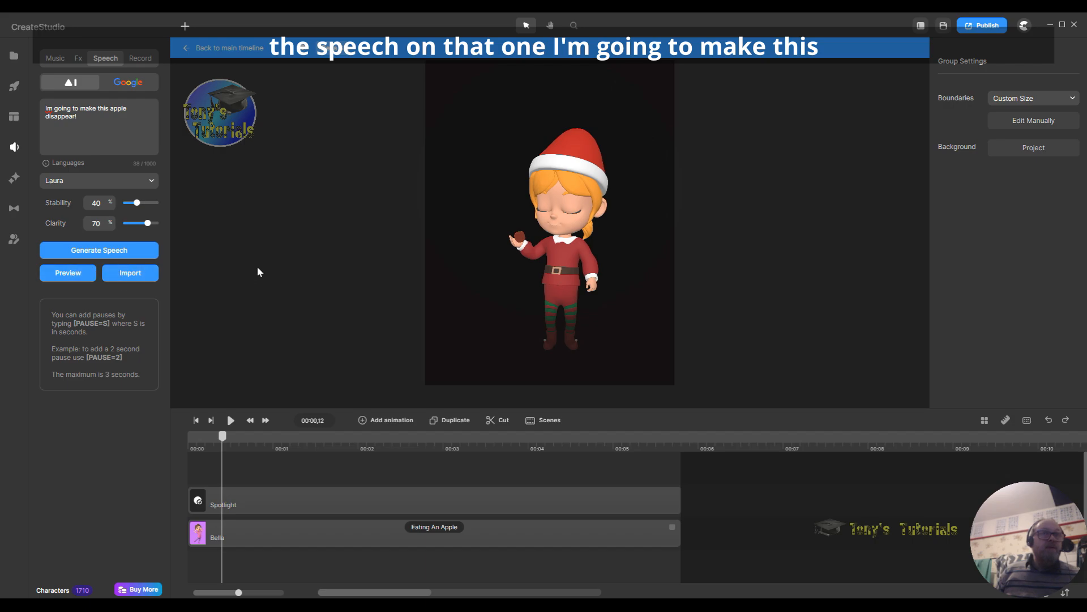
left_click(132, 273)
Step: Place the apple speech at about 0.1 s on the Bella 3 timeline, synced with Bella, and play it back
left_click_drag(55, 214, 261, 468)
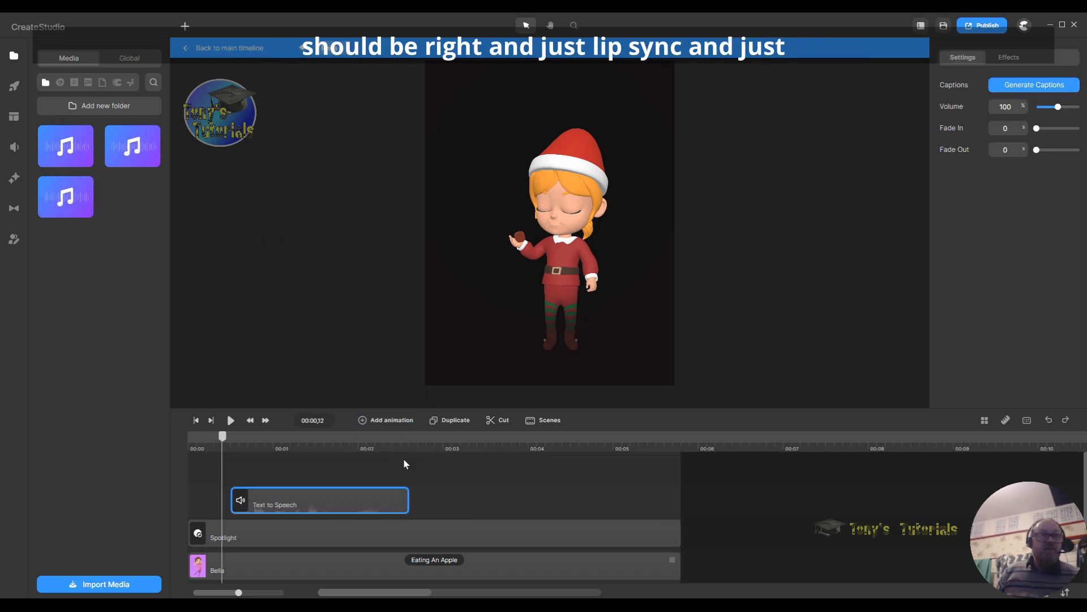
right_click(336, 496)
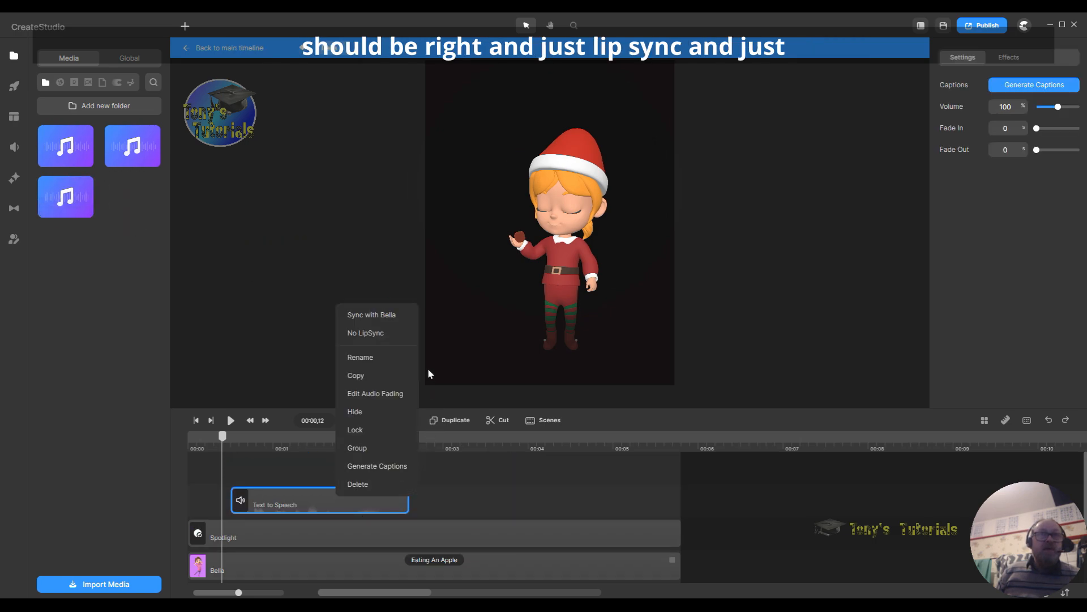
left_click(391, 322)
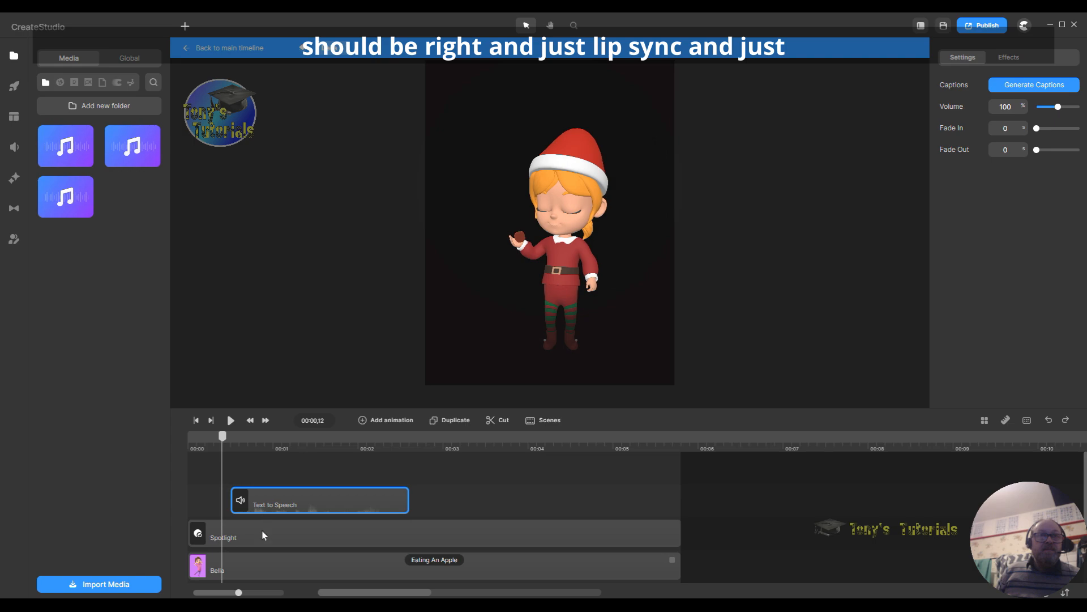
left_click_drag(355, 503, 321, 497)
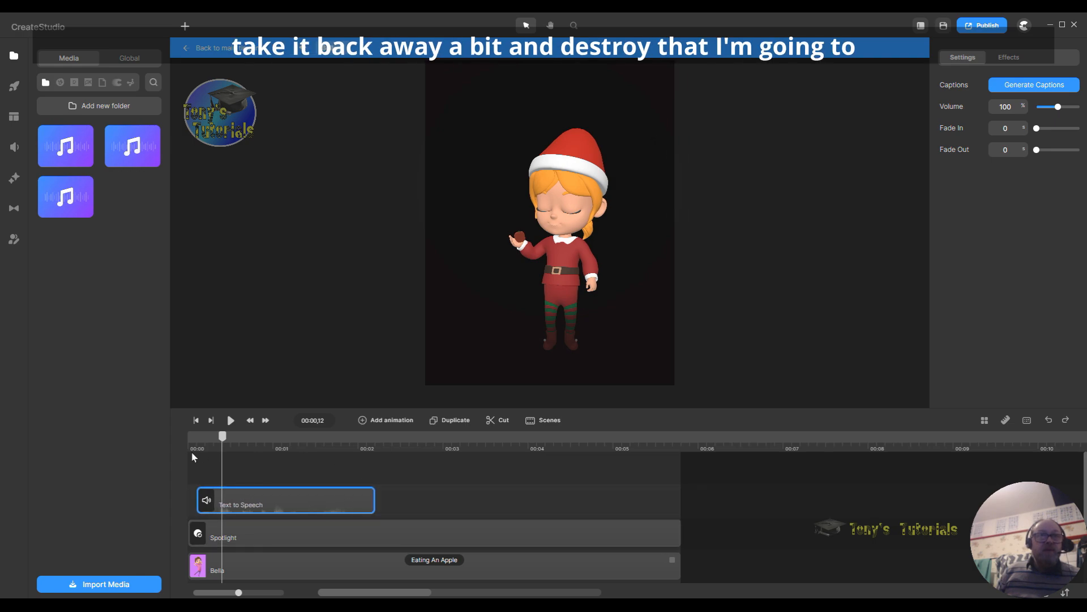
left_click(230, 420)
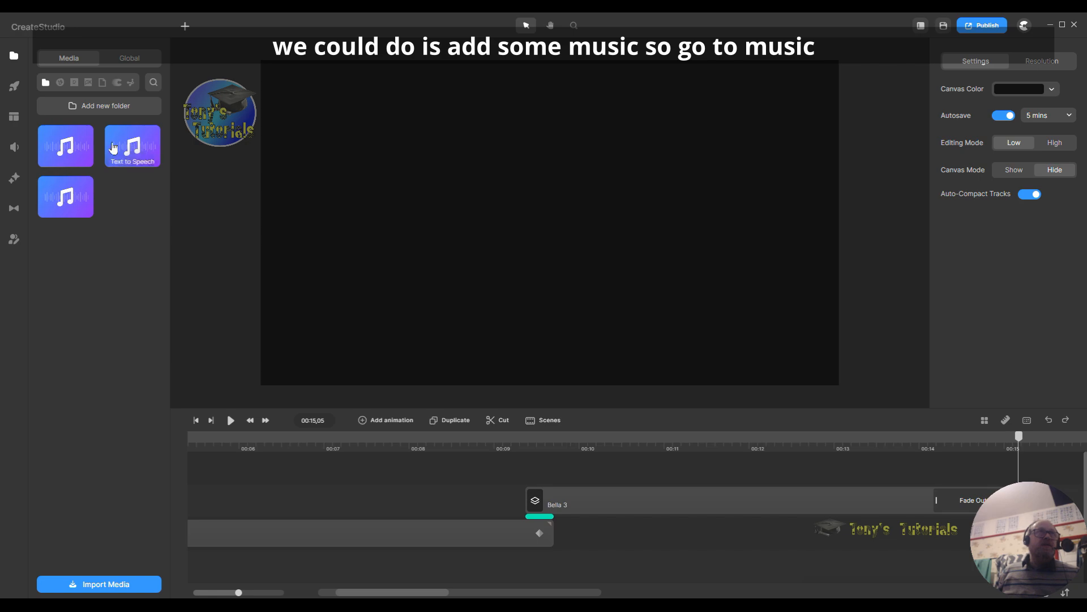
Step: Preview the Yipee! track from the Happy music genre and add it at the start of the main timeline
left_click(14, 146)
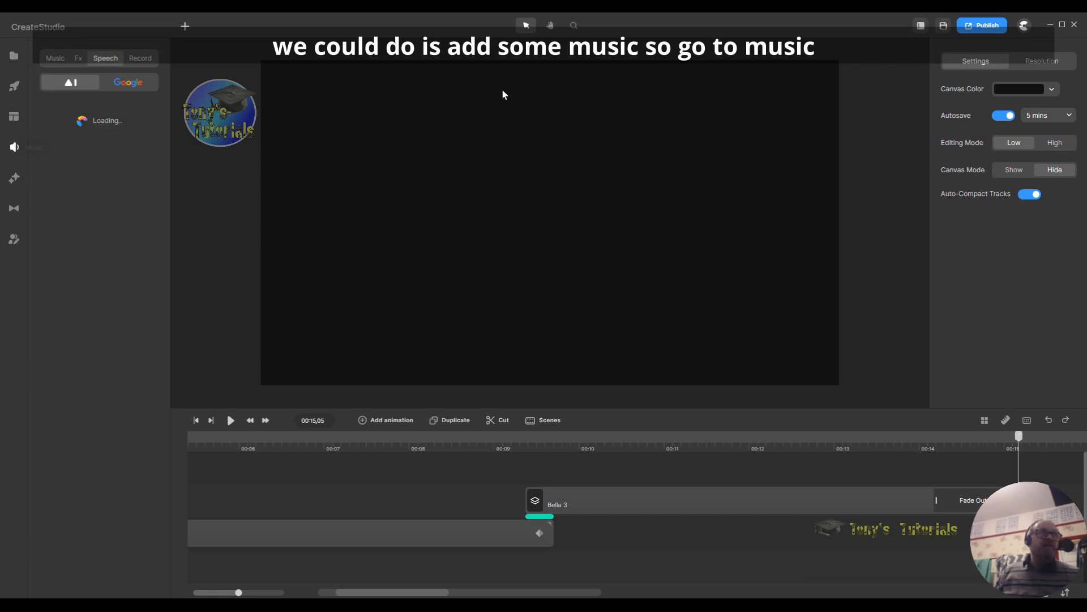
left_click(55, 58)
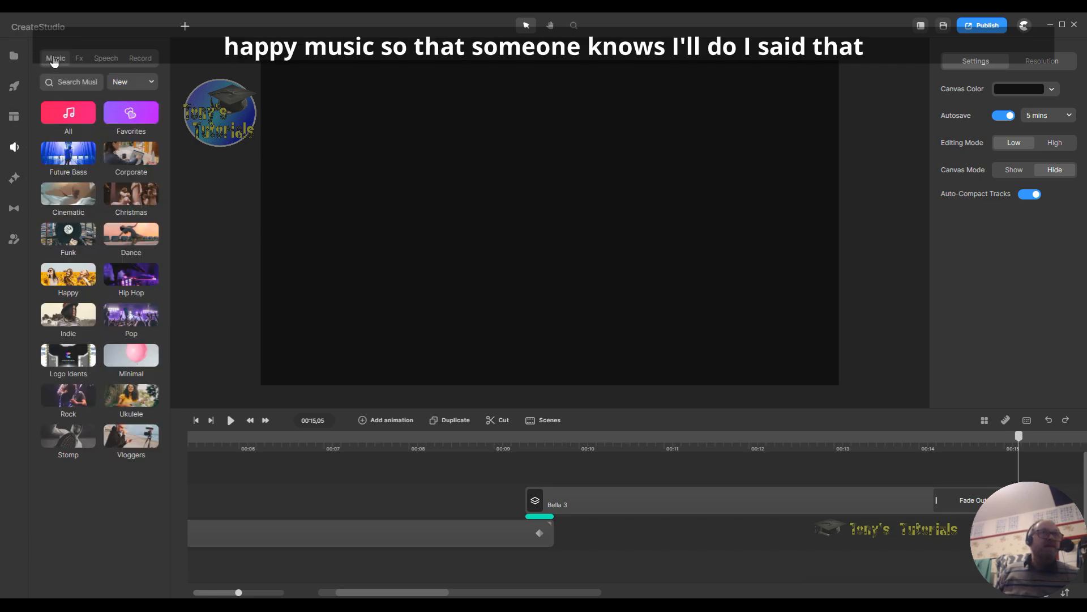
left_click(68, 274)
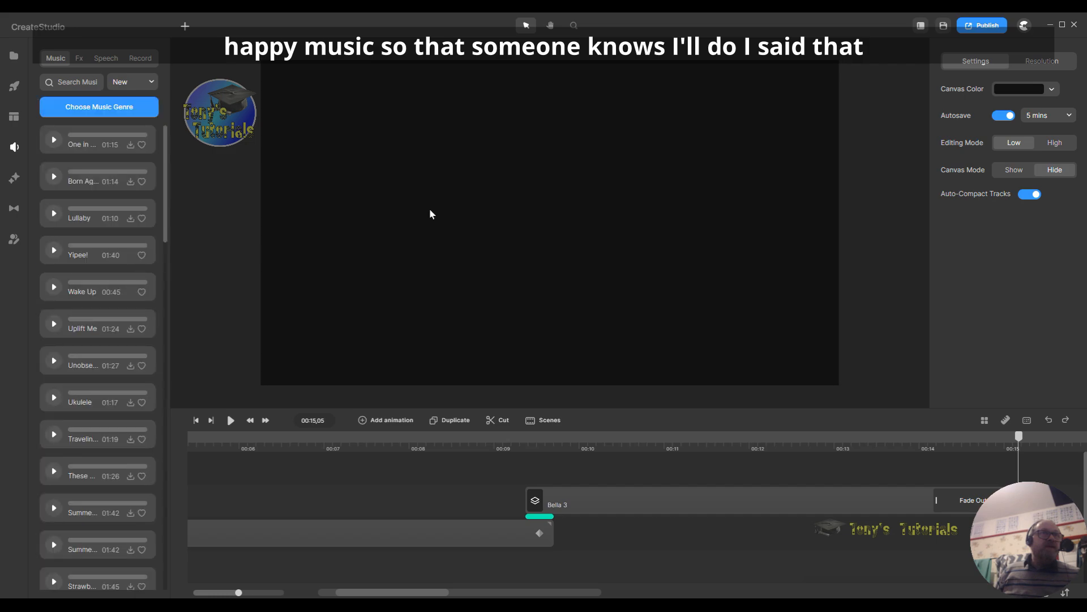
left_click(54, 252)
mouse_move(54, 249)
left_mouse_down()
mouse_move(167, 253)
mouse_move(61, 256)
left_mouse_up()
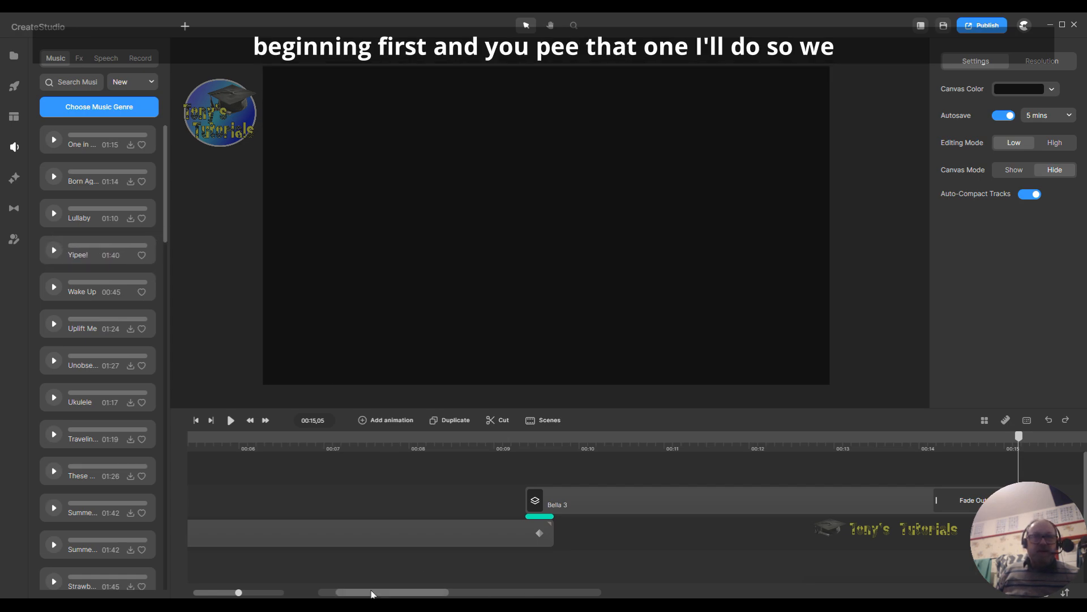
left_click_drag(372, 592, 324, 592)
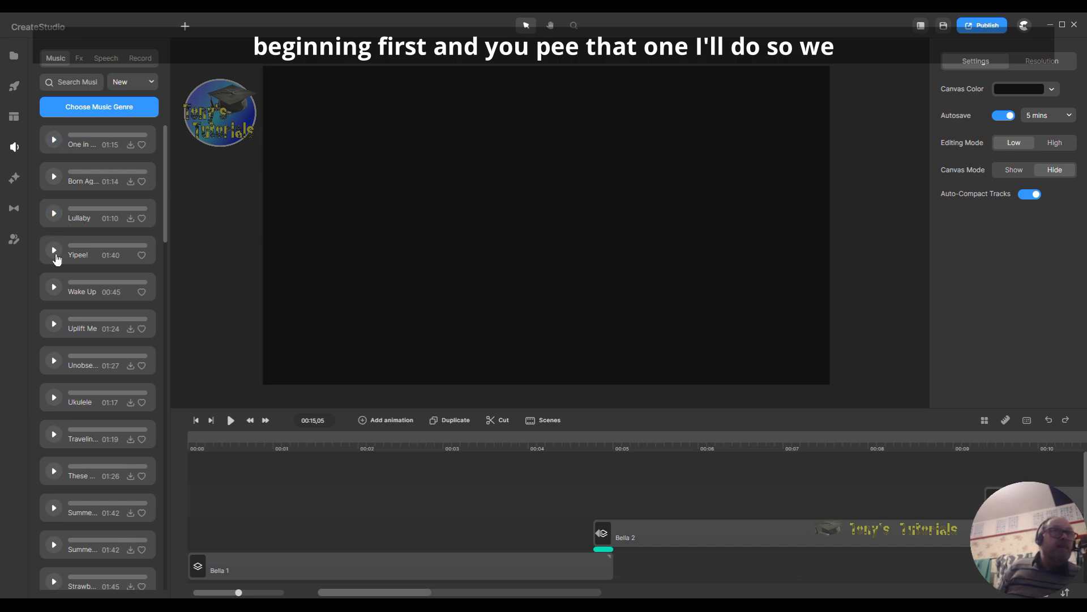
left_click_drag(78, 253, 205, 465)
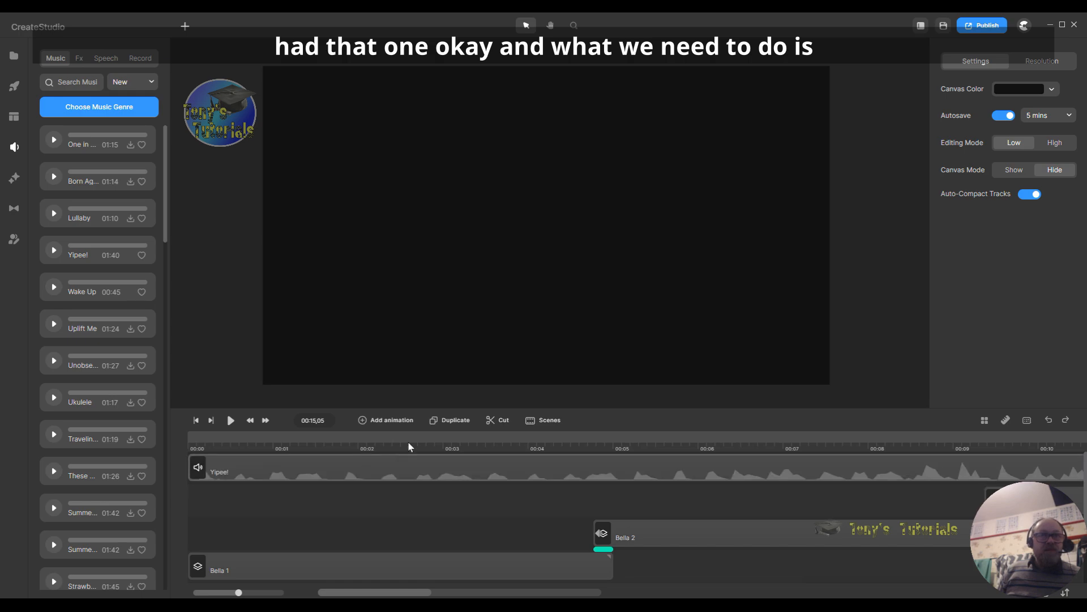
Step: Cut the Yipee! music at 00:15,05, where the scene ends, and delete the remaining part
left_click_drag(349, 596, 373, 593)
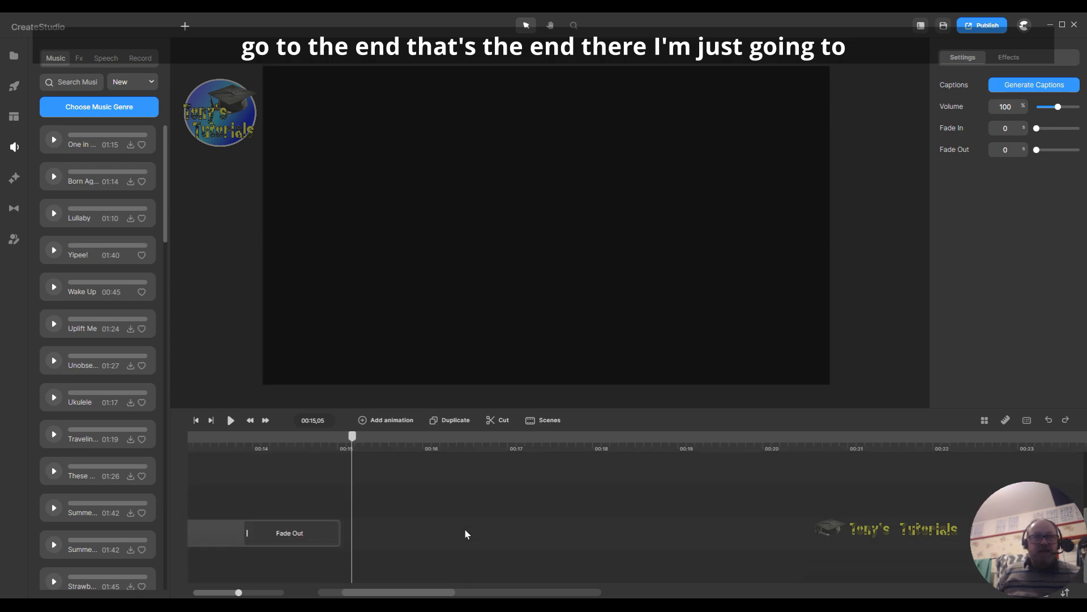
left_click(501, 422)
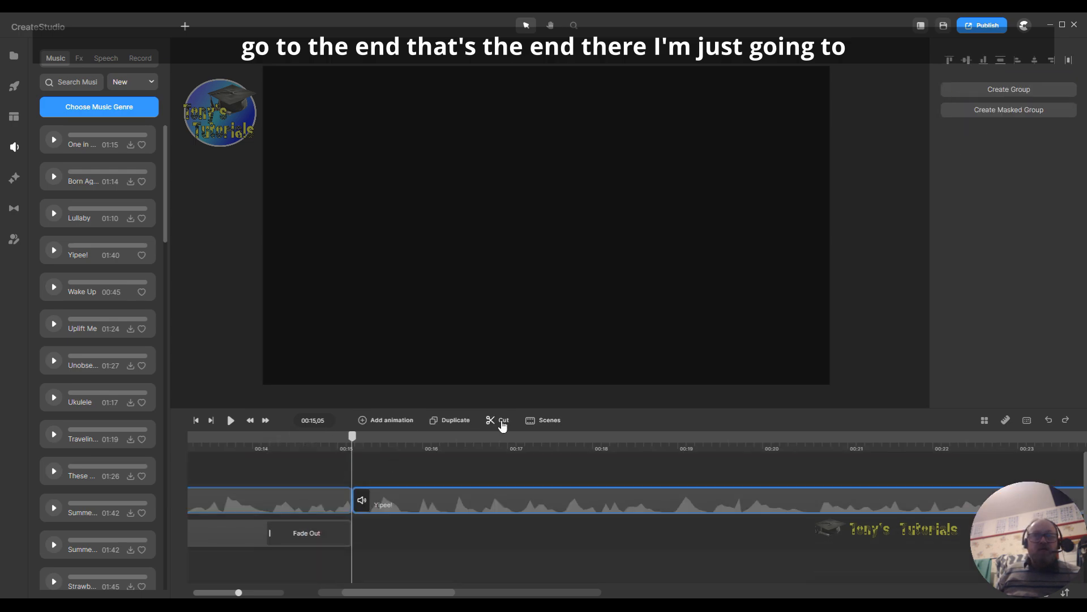
right_click(458, 495)
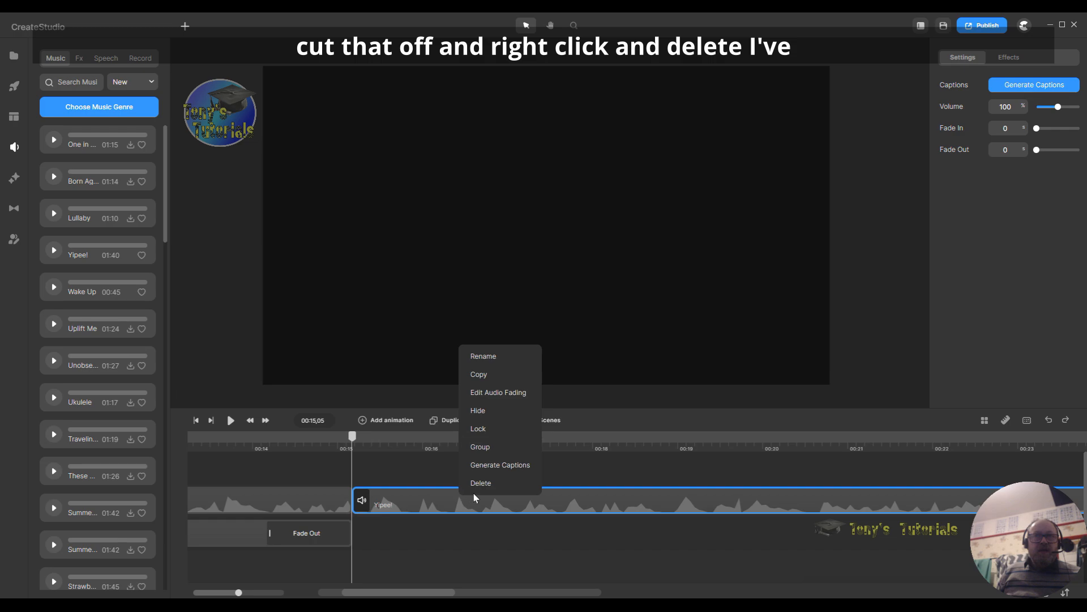
left_click(505, 485)
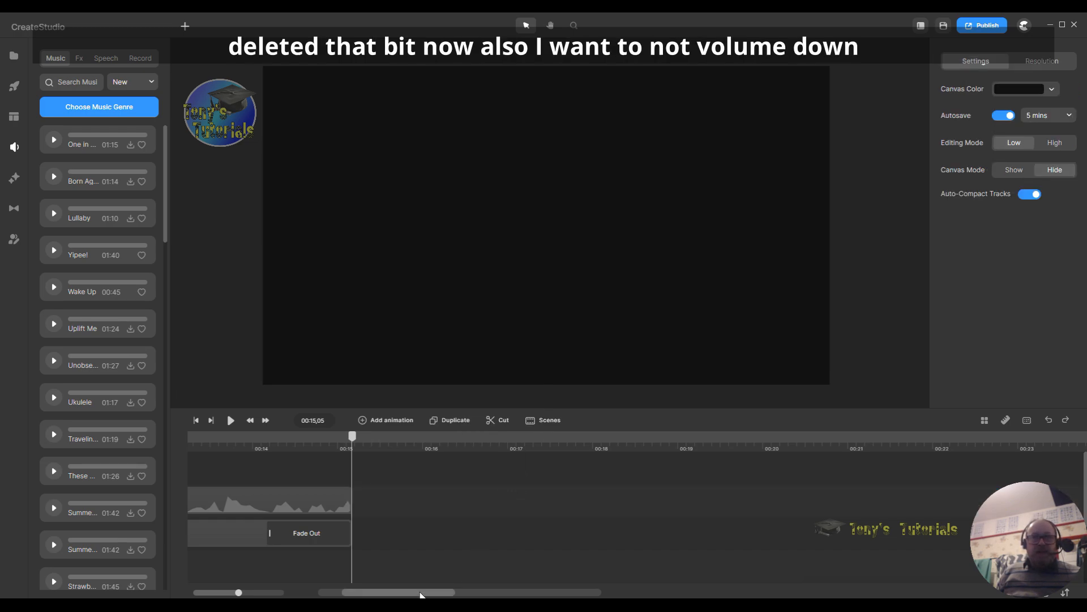
Step: Set the Yipee! music's volume to 15% and play the whole scene from the beginning
left_click_drag(421, 594, 344, 592)
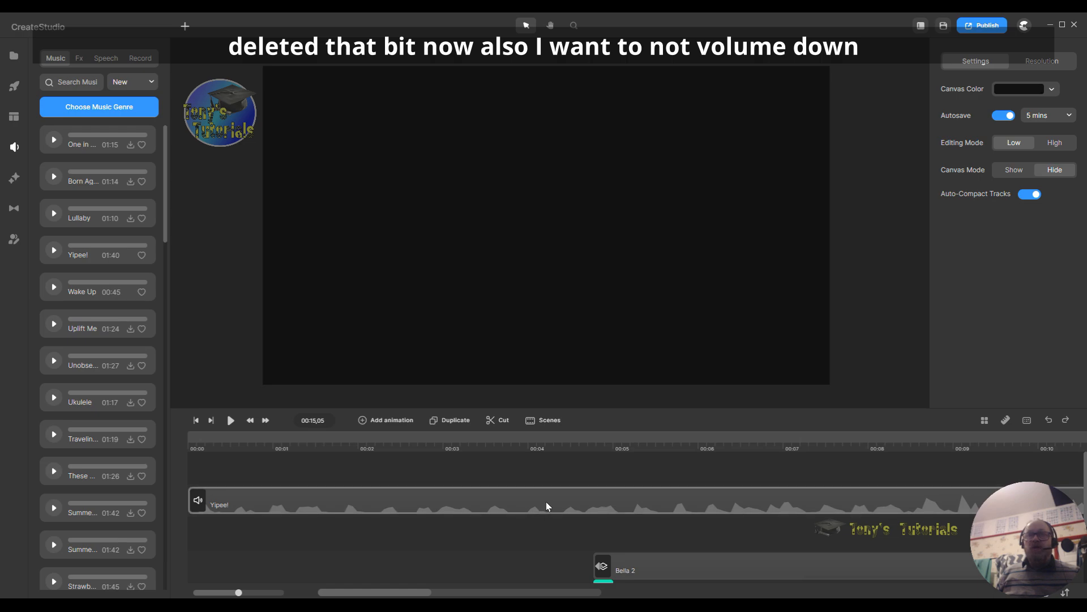
left_click(547, 500)
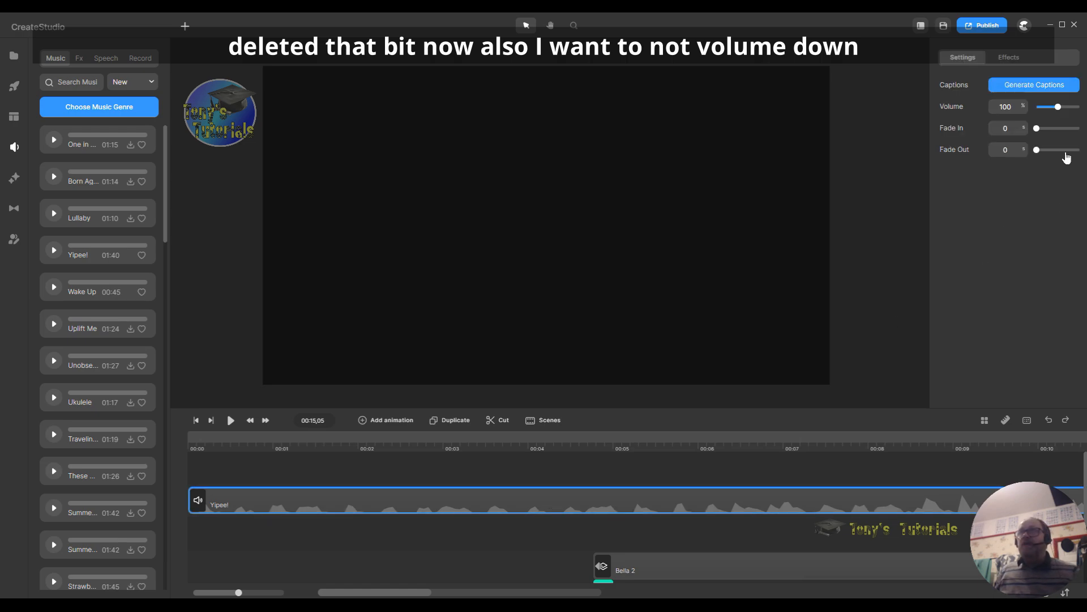
left_click_drag(1058, 107, 1040, 107)
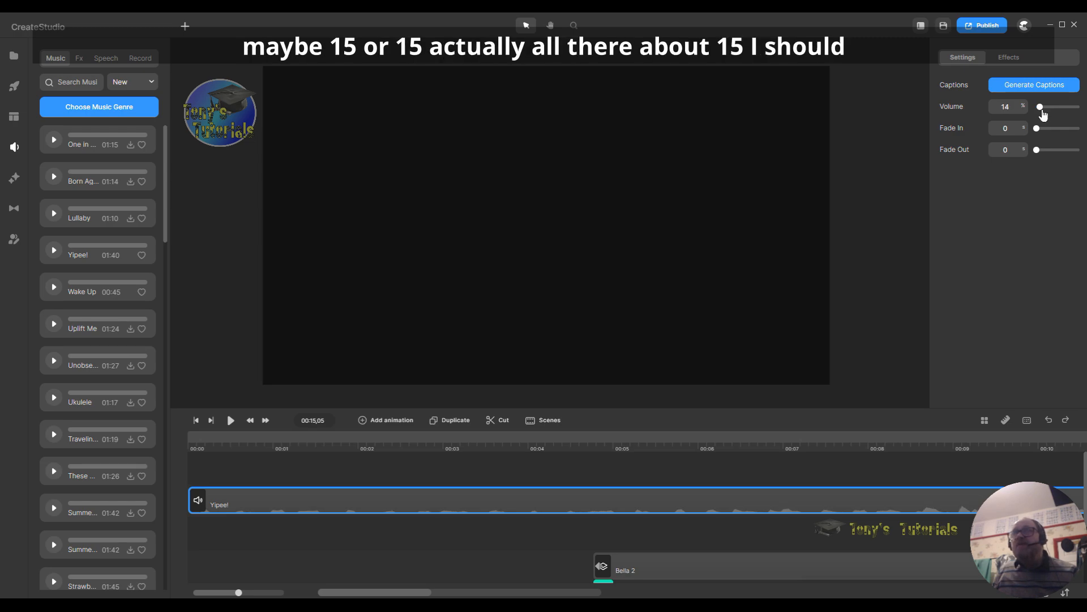
key("BackSpace")
type("5")
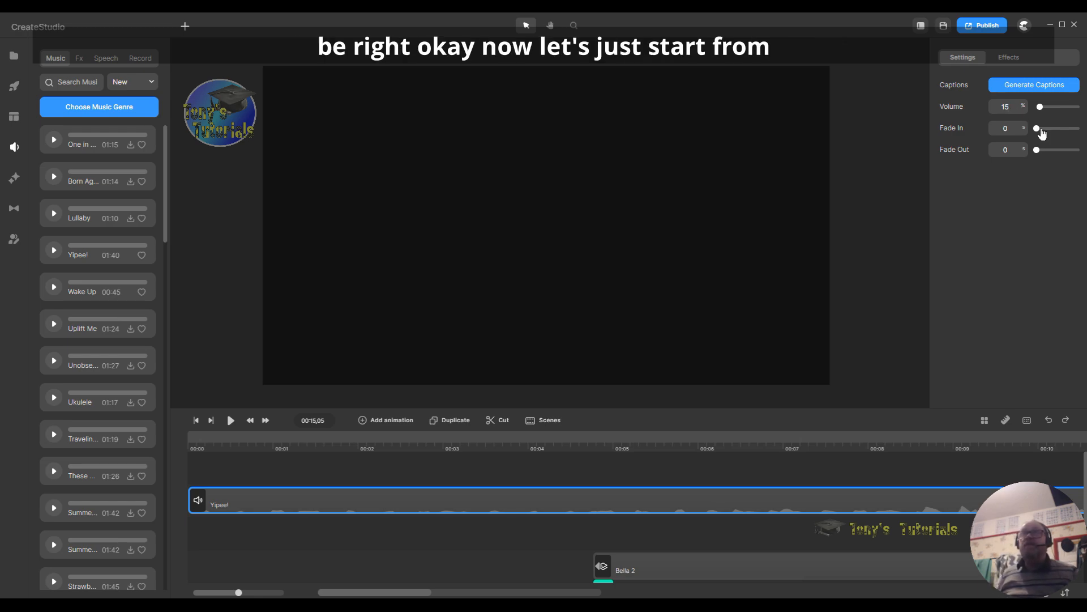
left_click(196, 421)
left_click(231, 419)
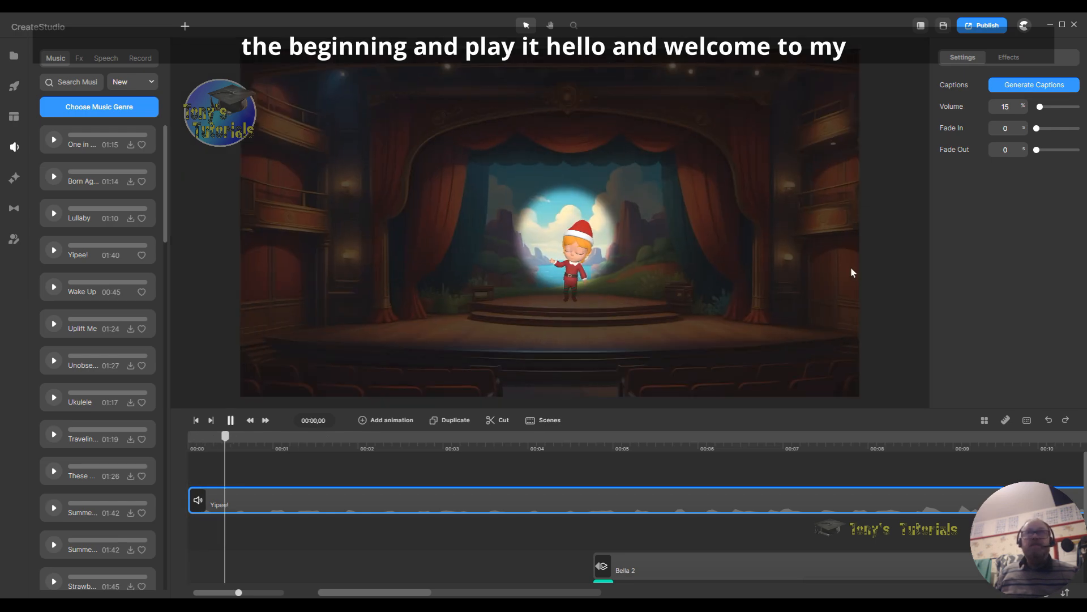